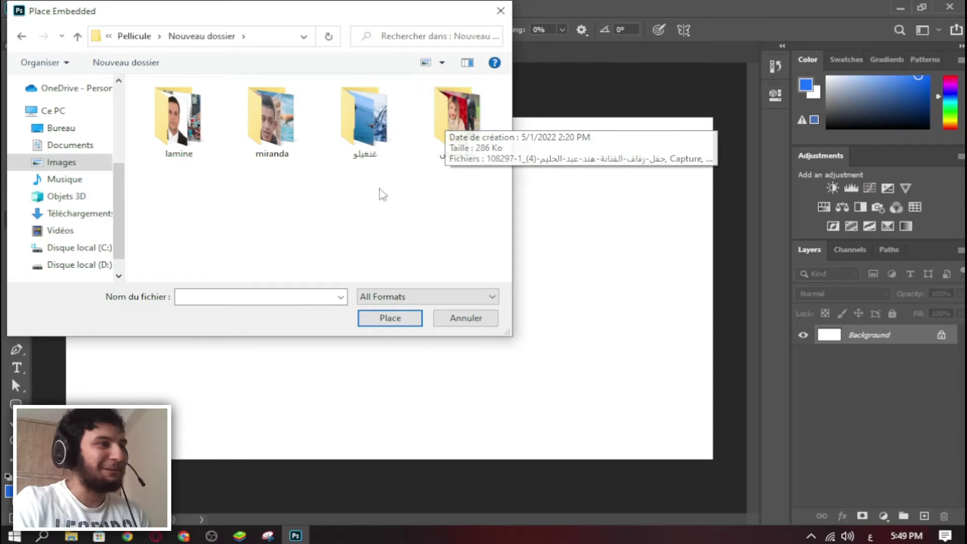
Place the Times Square image 8085.jpg_wh860 from the first folder as an embedded layer in the blank document
key("Down")
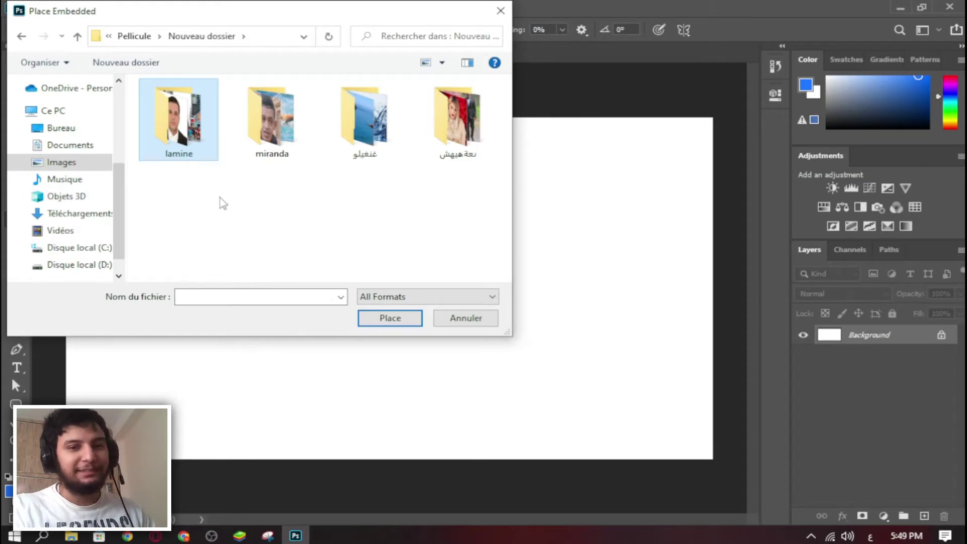
double_click(176, 134)
double_click(176, 134)
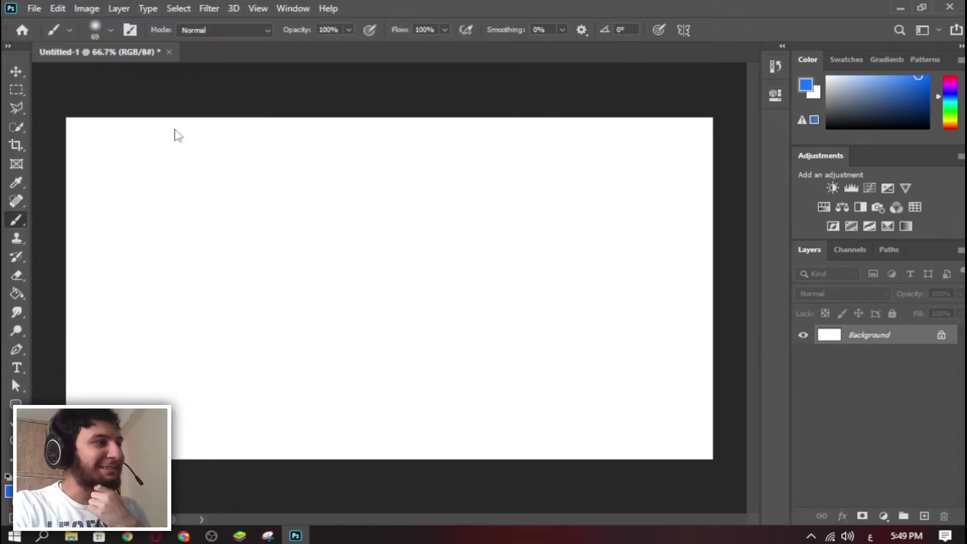
Move and scale the placed street image until it covers the whole canvas, and commit the transform
left_click_drag(456, 251, 666, 124)
left_click_drag(554, 207, 284, 197)
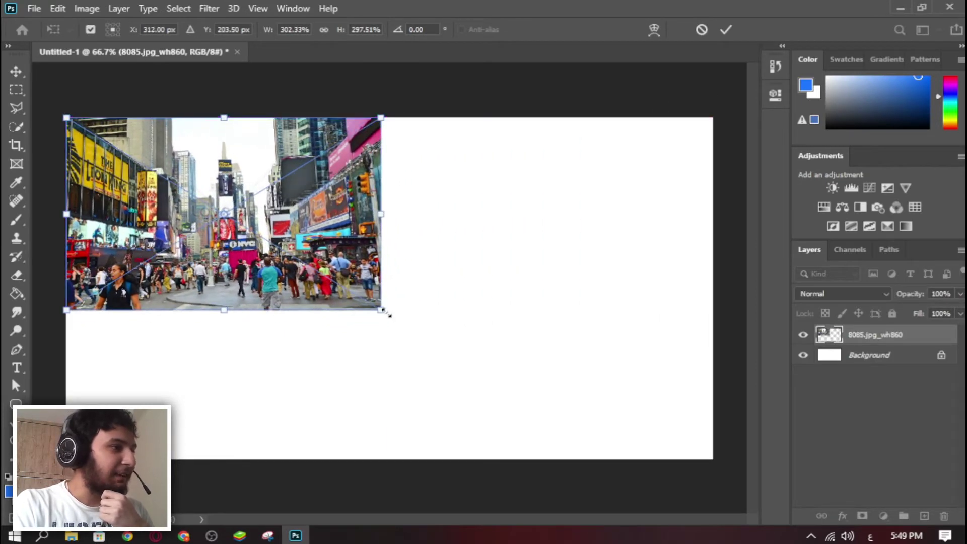
left_click_drag(386, 313, 712, 459)
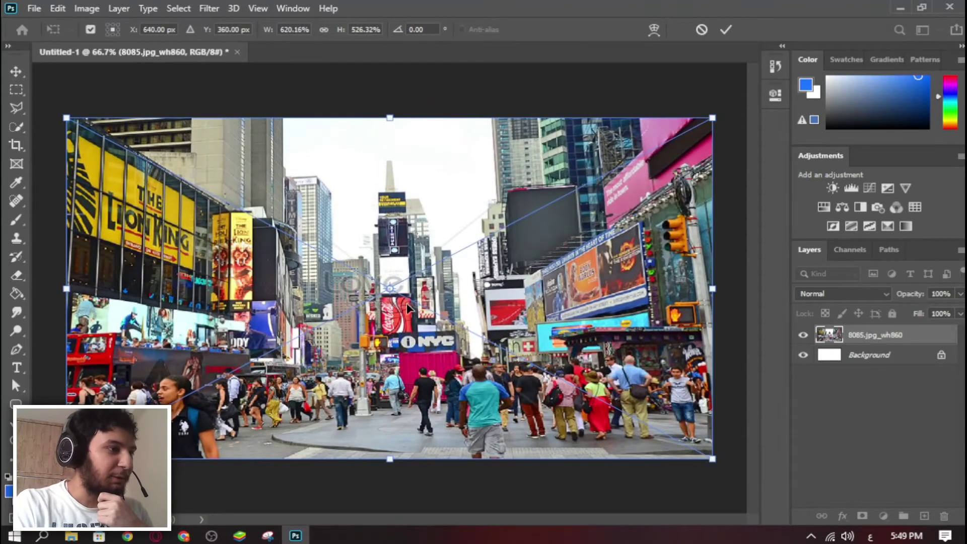
right_click(408, 308)
left_click(432, 70)
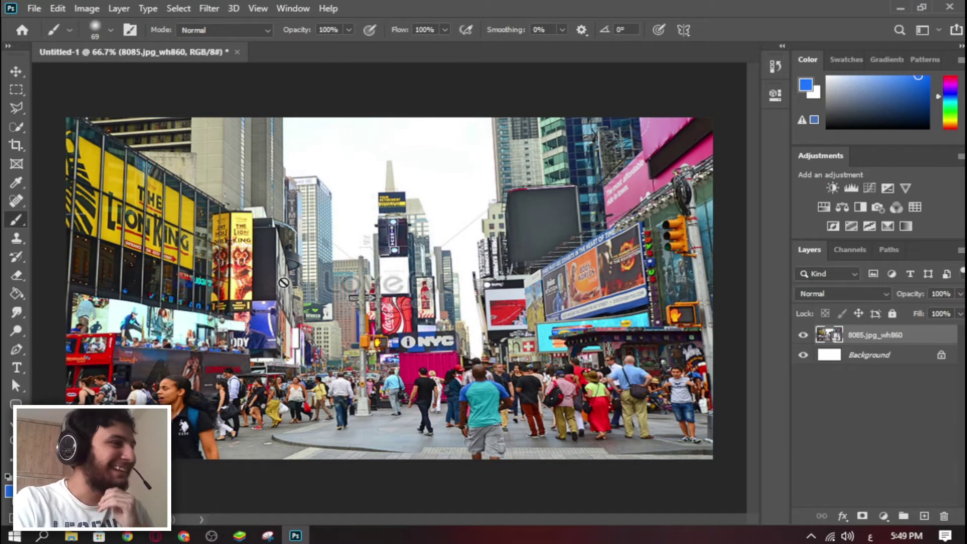
Place the portrait of the man in the black suit as an embedded layer above the street image
left_click(38, 12)
left_click(117, 288)
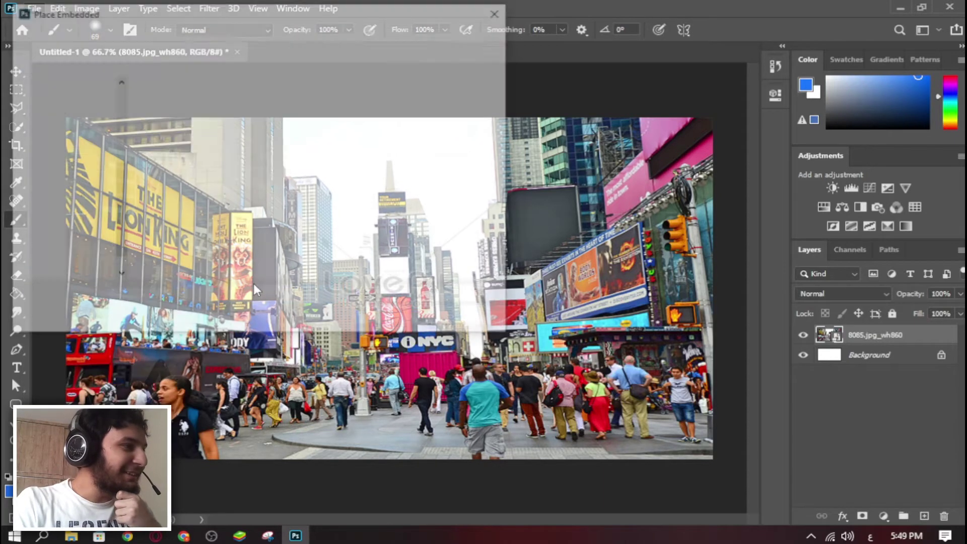
double_click(282, 129)
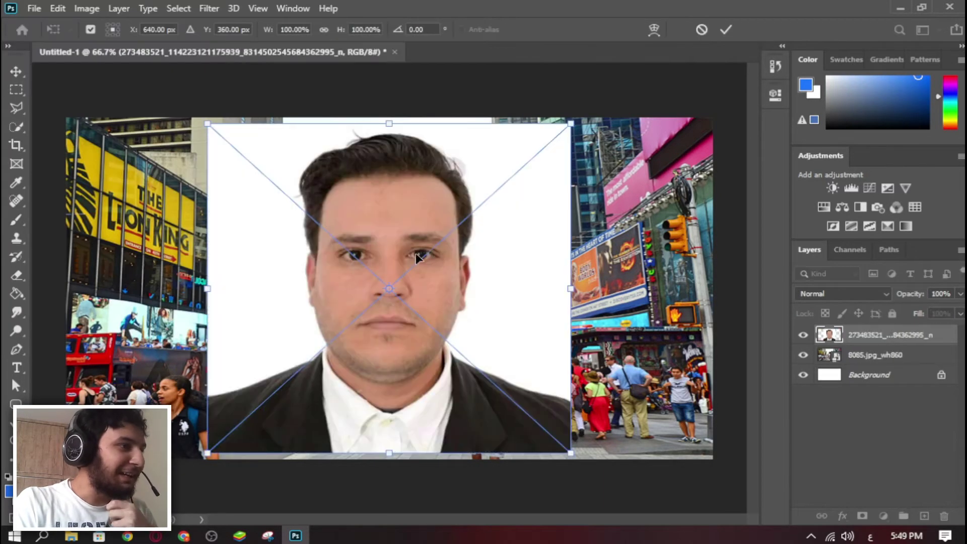
right_click(391, 205)
left_click(399, 206)
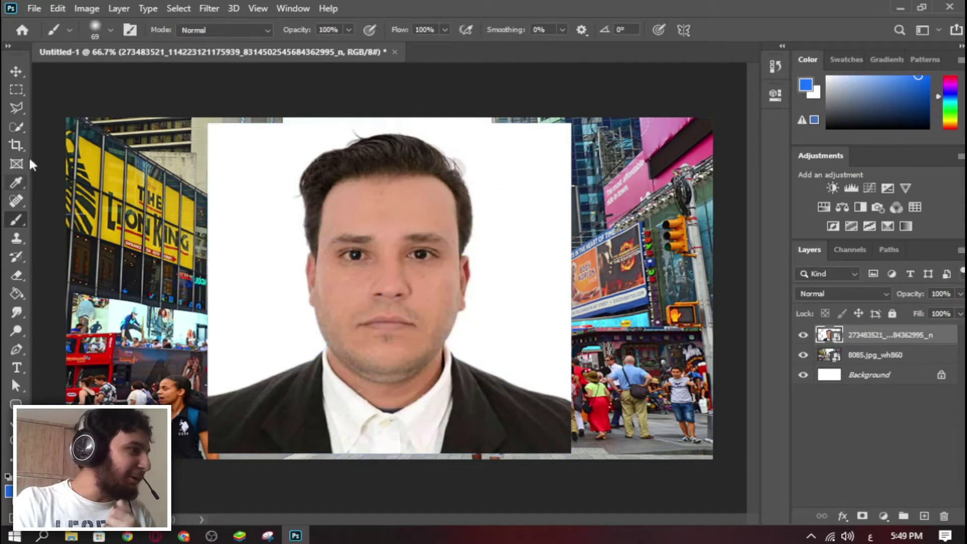
Trace around the man's head with the Pen tool and mask the portrait with that path, leaving only the head
left_click(16, 349)
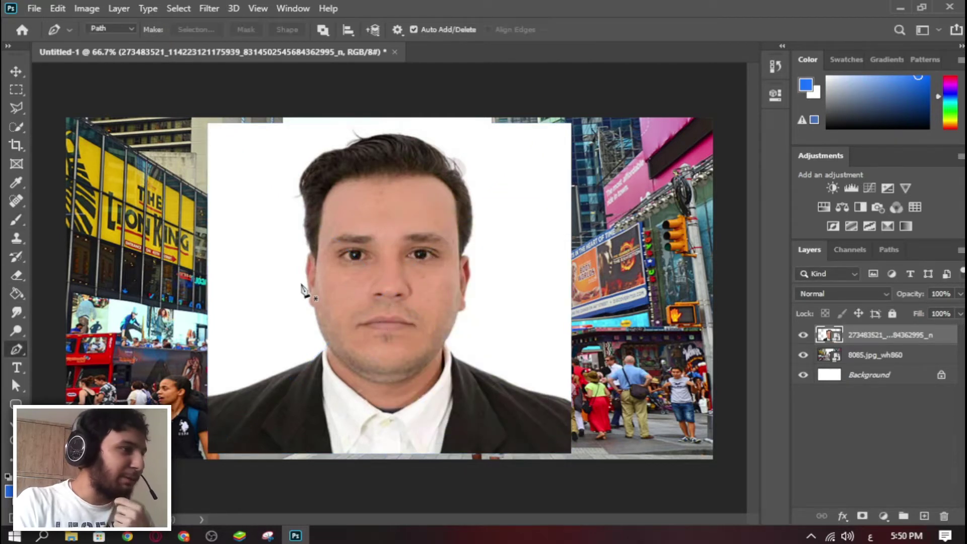
key("ctrl+plus")
key("ctrl+plus")
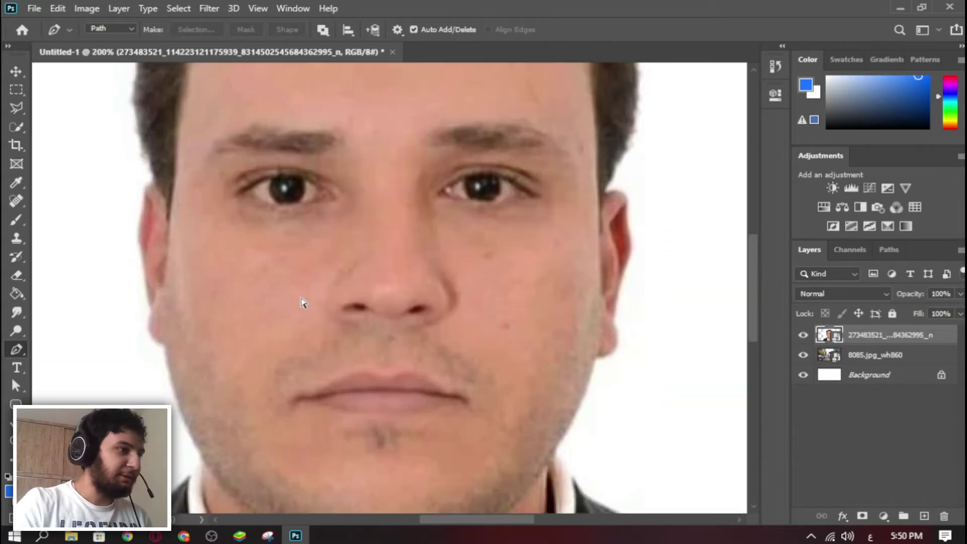
key("ctrl+plus")
left_click_drag(151, 395, 367, 259)
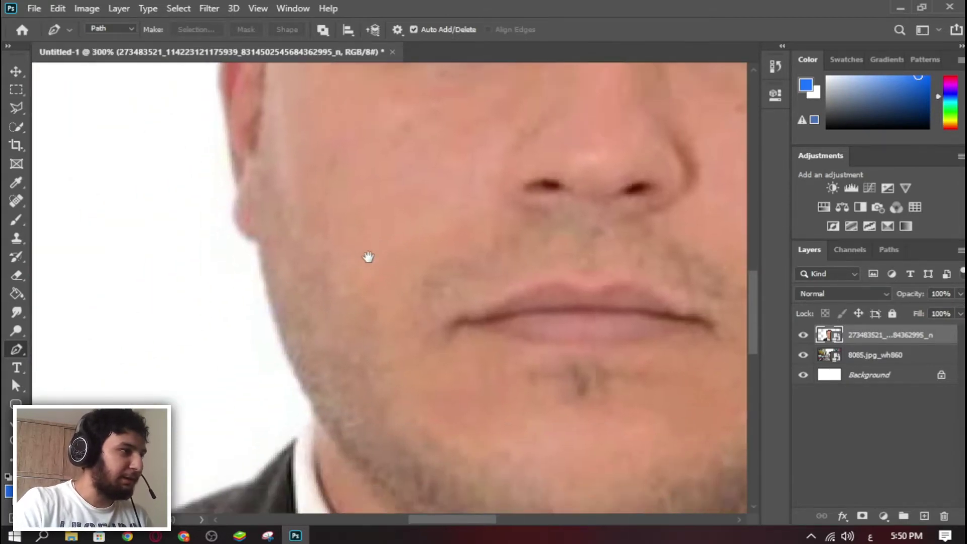
left_click(259, 239)
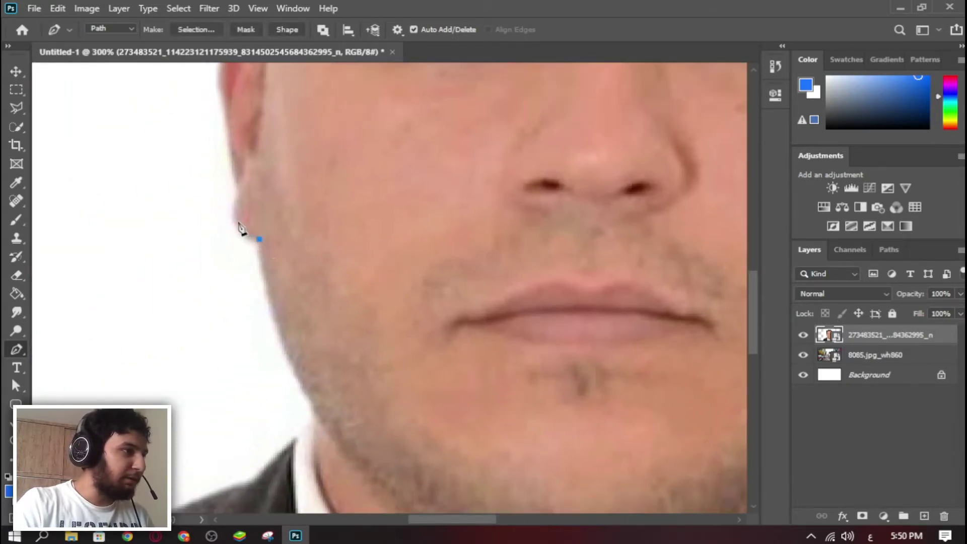
left_click(237, 194)
left_click(234, 161)
left_click(231, 137)
left_click(229, 117)
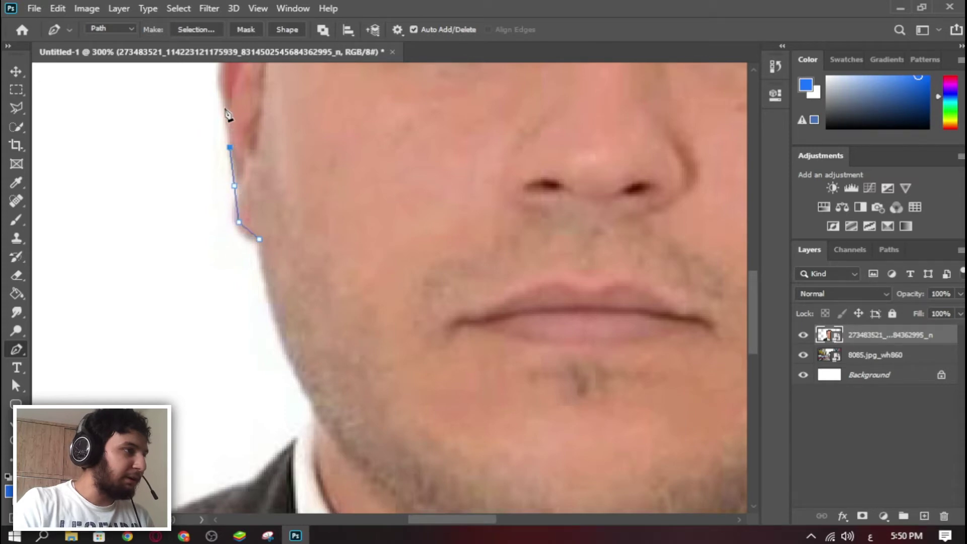
left_click(227, 102)
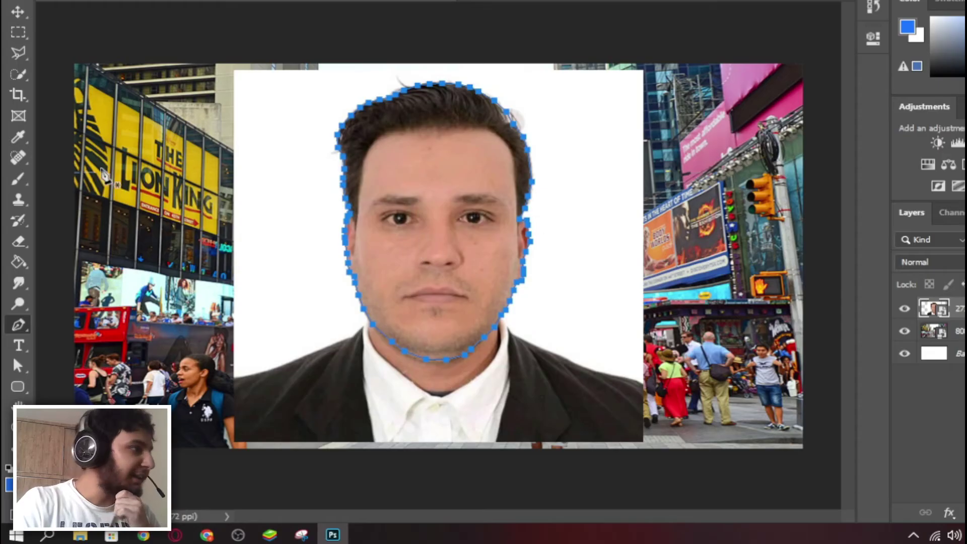
right_click(405, 246)
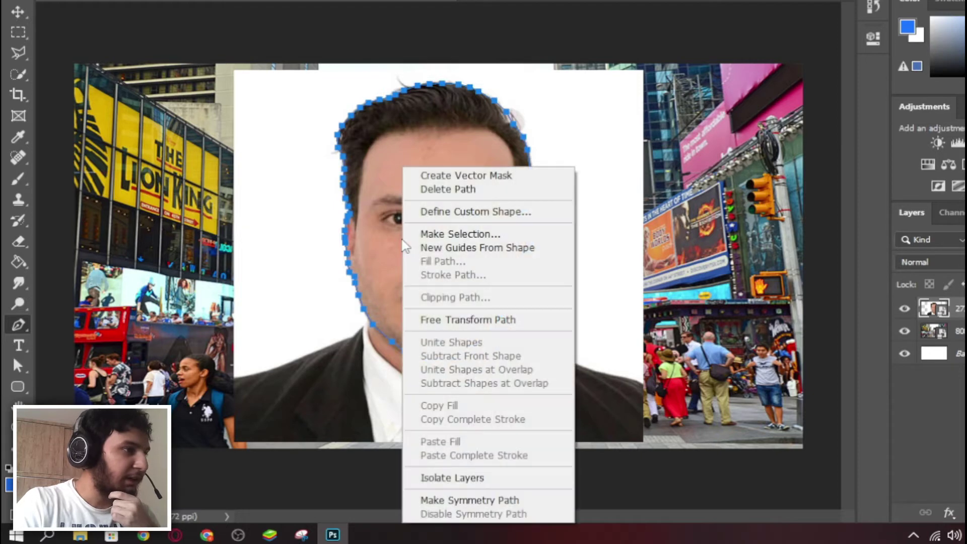
left_click(475, 177)
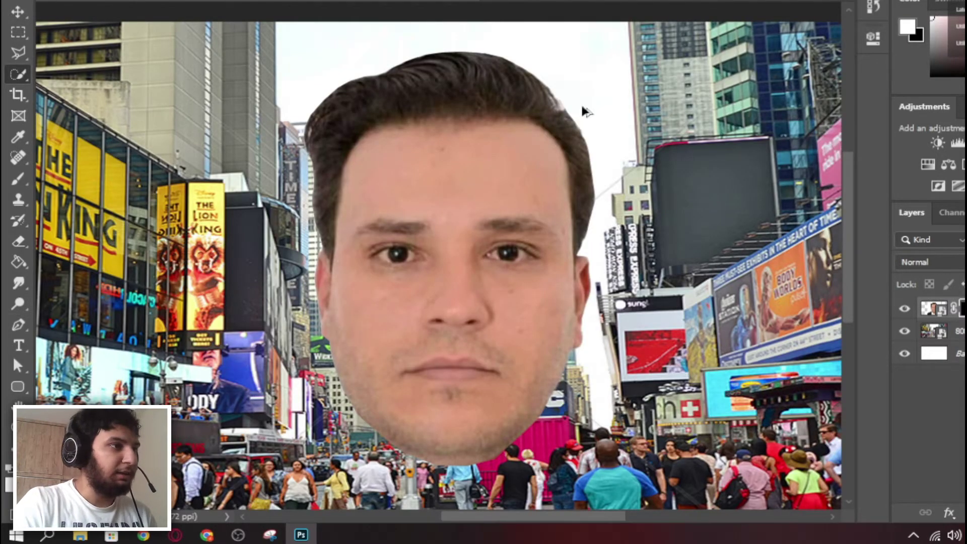
Refine the mask along the hair's outer edge with the Refine Edge Brush in Select and Mask
key("ctrl+alt+r")
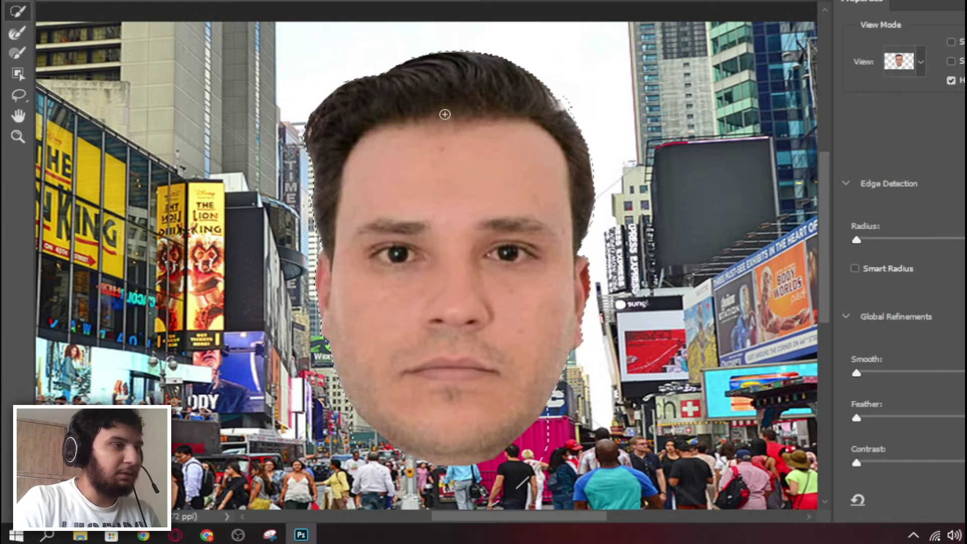
left_click(23, 36)
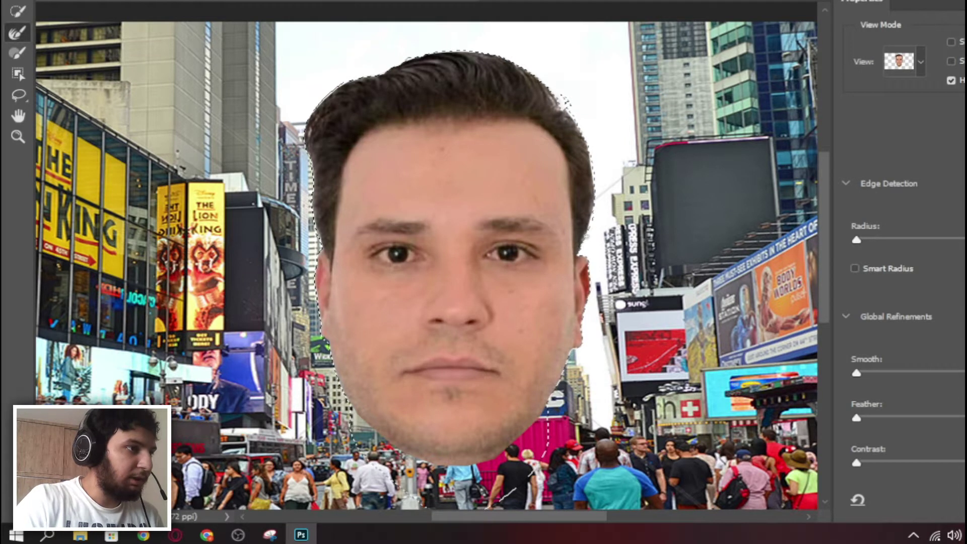
key("ctrl+plus")
key("ctrl+plus")
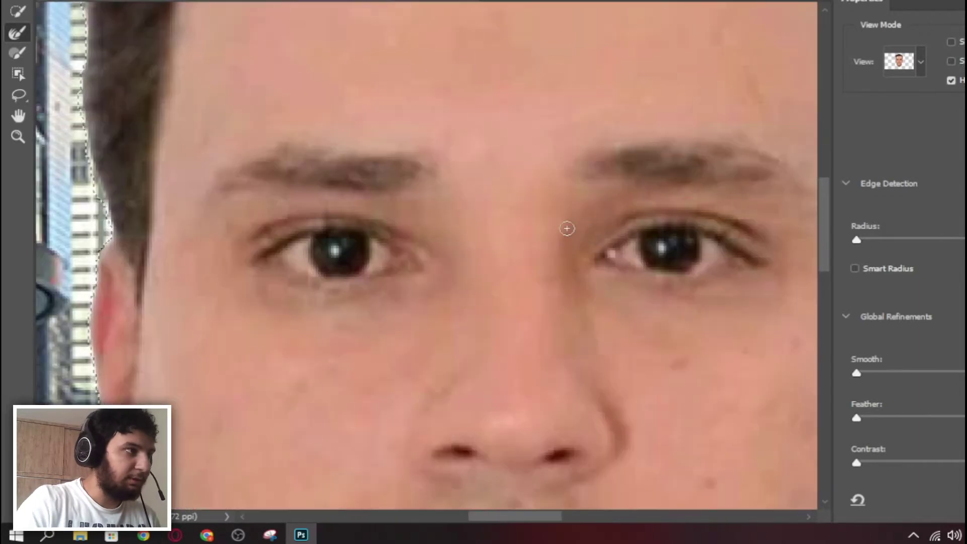
mouse_move(263, 86)
left_mouse_down()
mouse_move(297, 209)
mouse_move(445, 284)
left_mouse_up()
left_click_drag(336, 115, 374, 290)
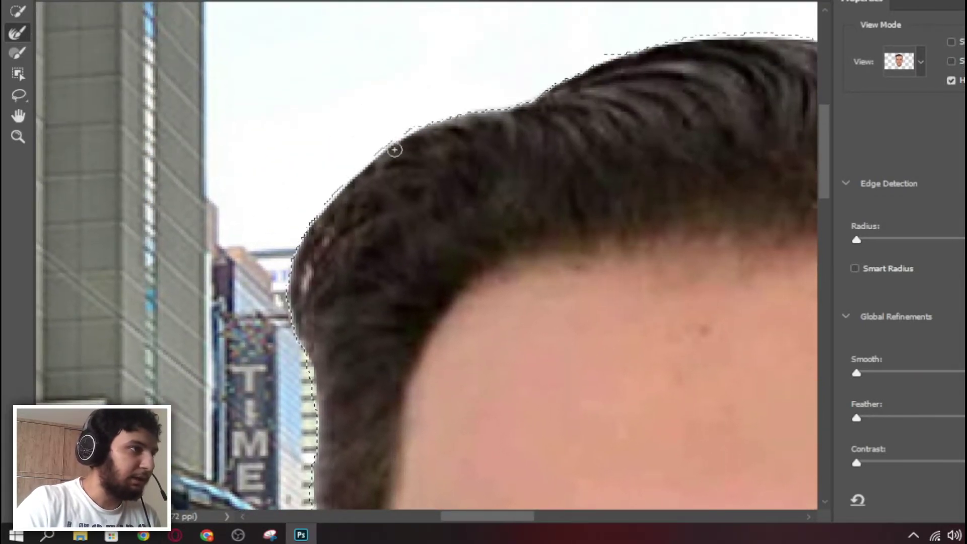
left_click_drag(395, 149, 315, 226)
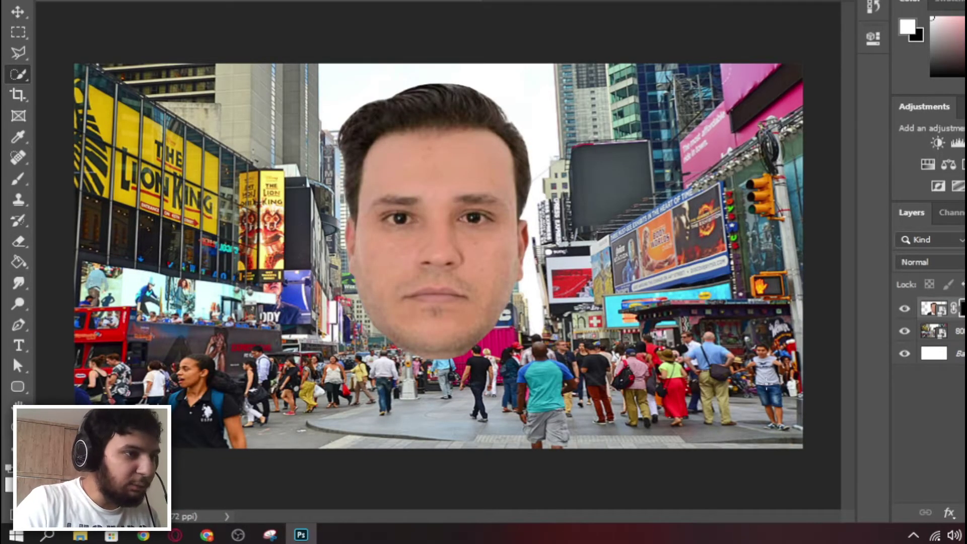
Shrink the cut-out head and position it over the head of the woman in the black polo shirt
left_click(18, 11)
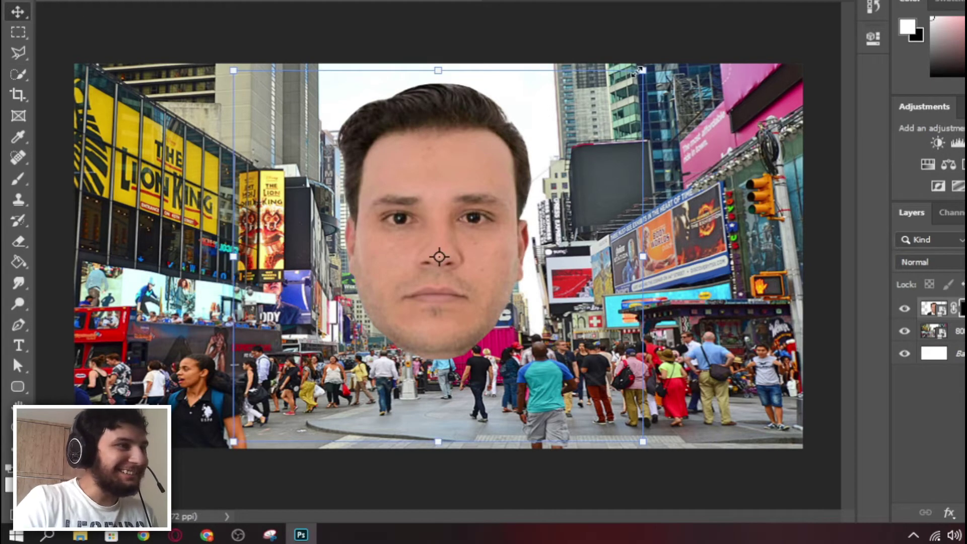
left_click_drag(641, 70, 354, 336)
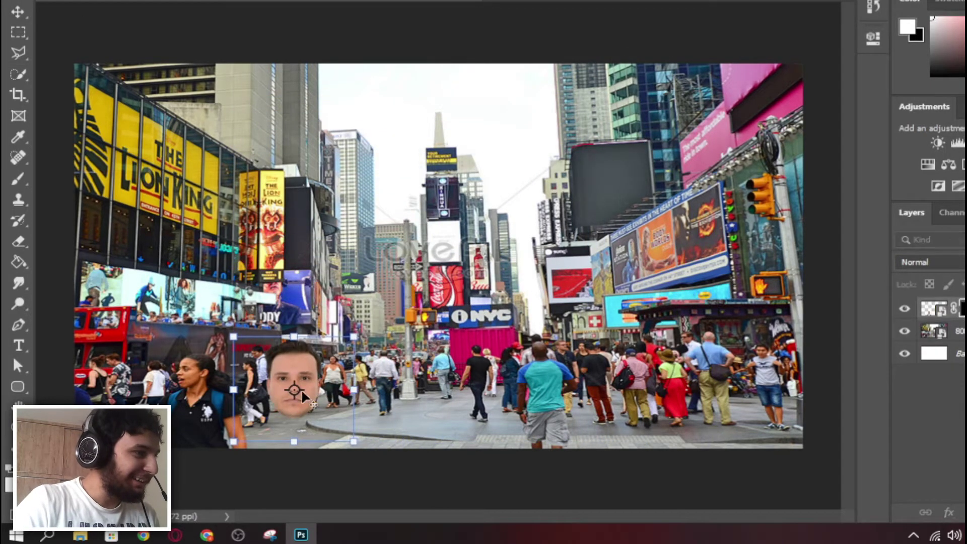
left_click_drag(302, 395, 213, 349)
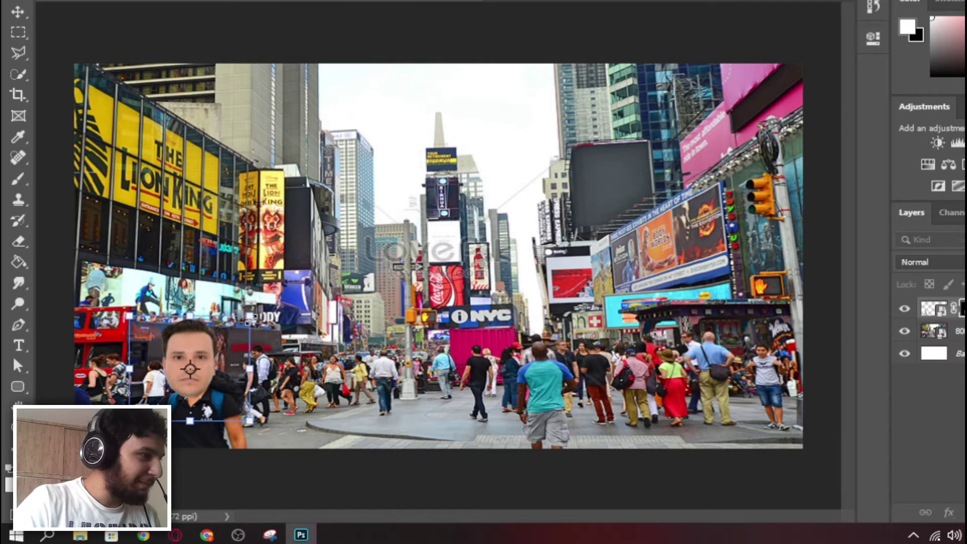
left_click_drag(249, 316, 230, 346)
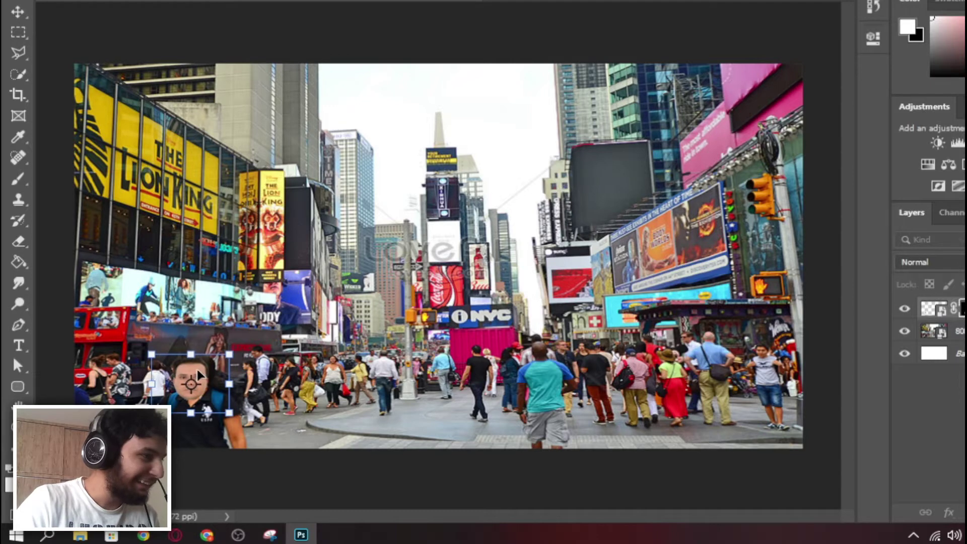
left_click_drag(199, 374, 204, 369)
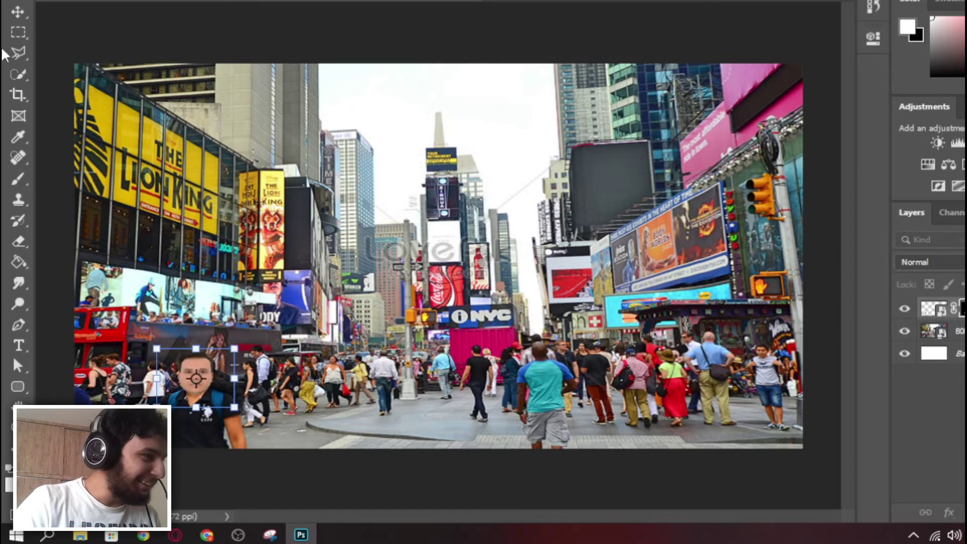
left_click(19, 16)
Shift the cut-out head slightly so that it lines up with the neck of the body in the polo shirt
key("ctrl+minus")
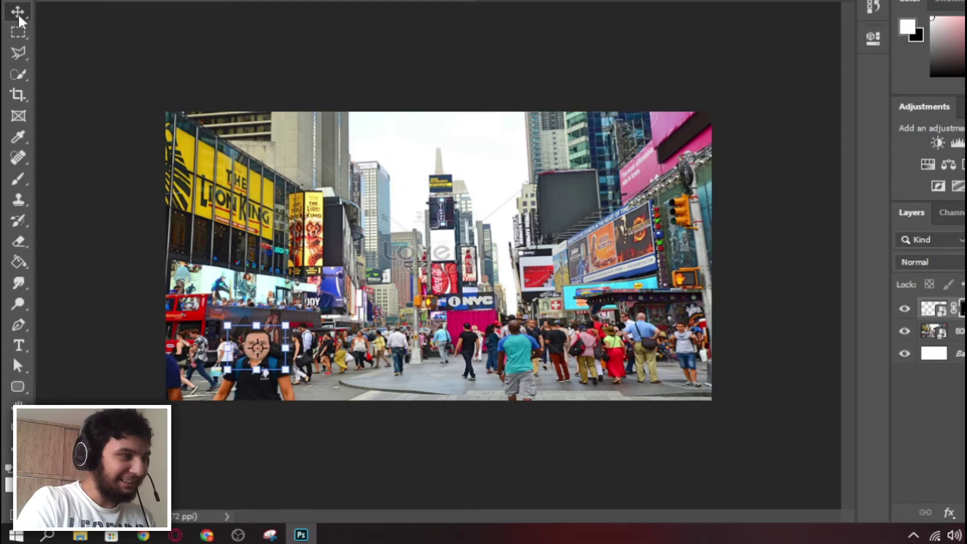
key("ctrl+plus")
key("ctrl+plus")
key("ctrl+plus")
key("ctrl+plus")
left_click_drag(214, 428, 701, 16)
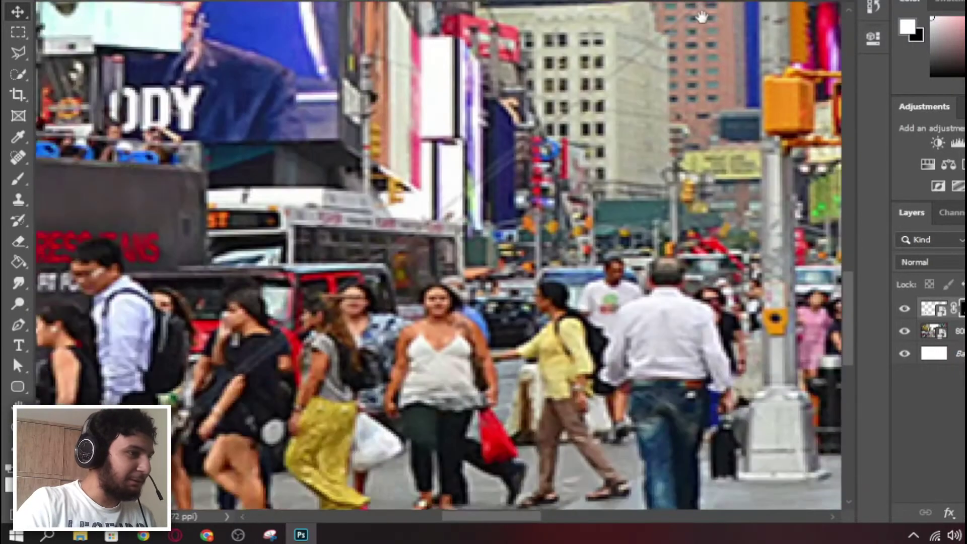
left_click_drag(241, 453, 535, 229)
left_click_drag(463, 198, 601, 336)
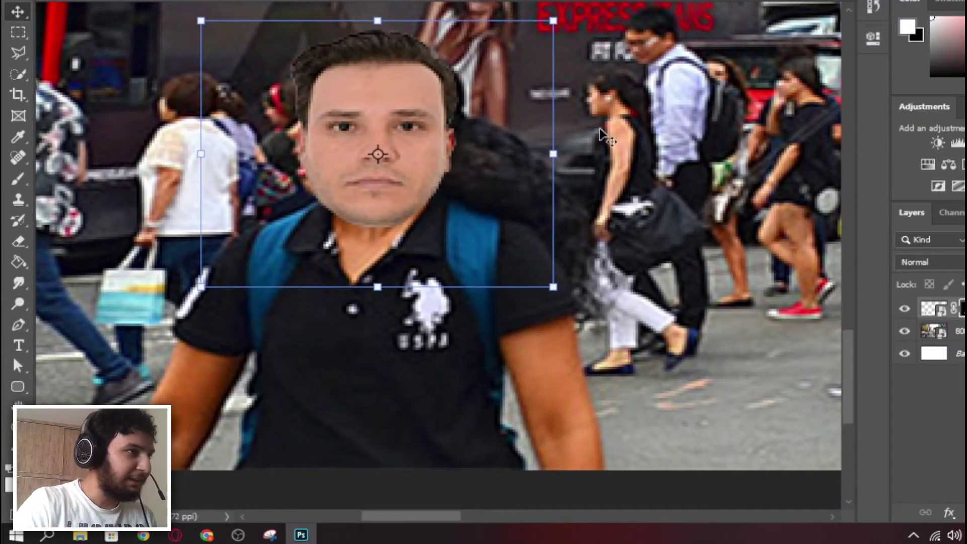
left_click_drag(386, 123, 396, 124)
key("Return")
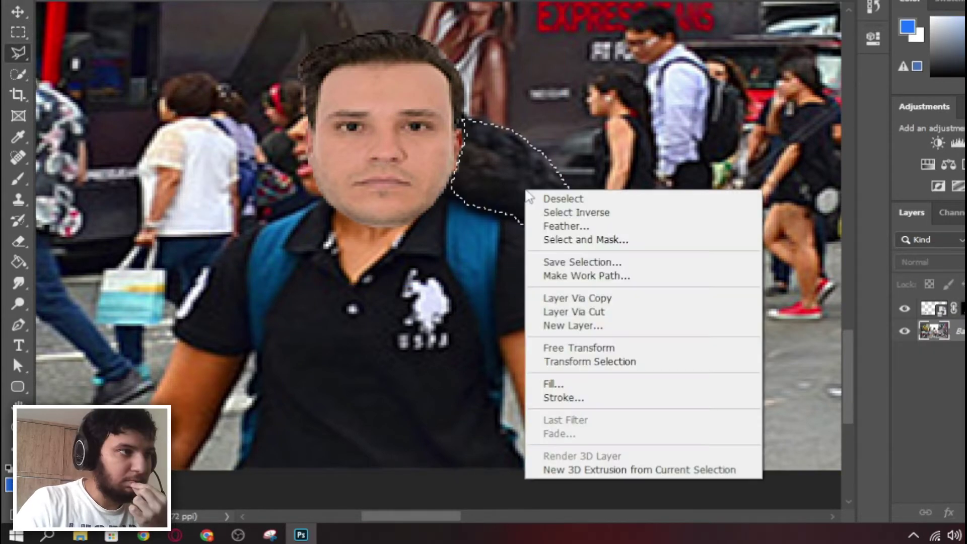
Fill the selected hair beside the pasted head with Content-Aware at 100% opacity and clear the selection
left_click(569, 384)
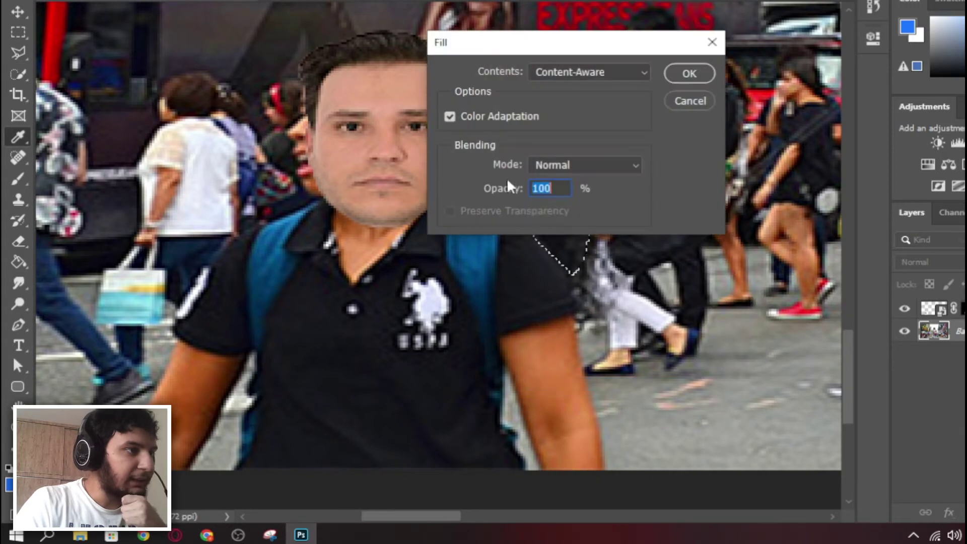
left_click(685, 76)
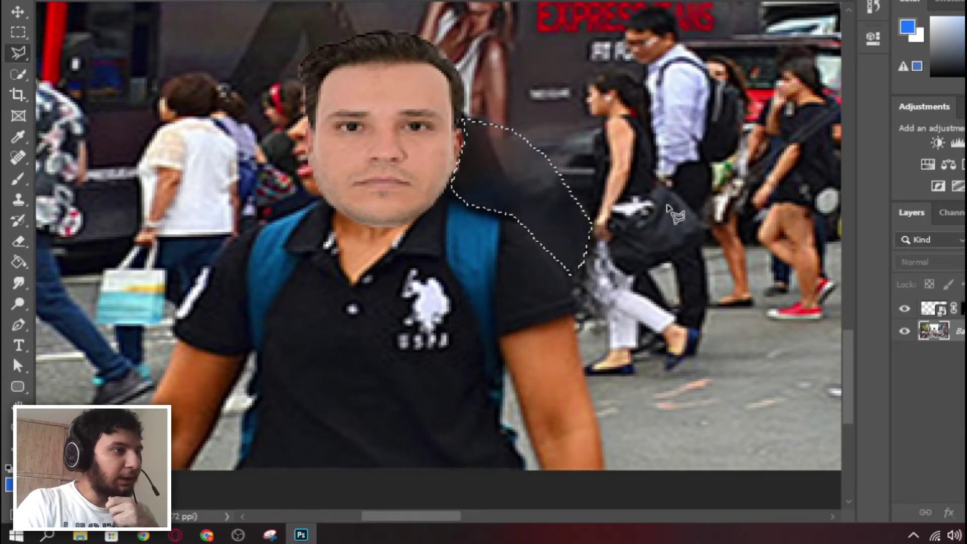
left_click(462, 256)
left_click(670, 370)
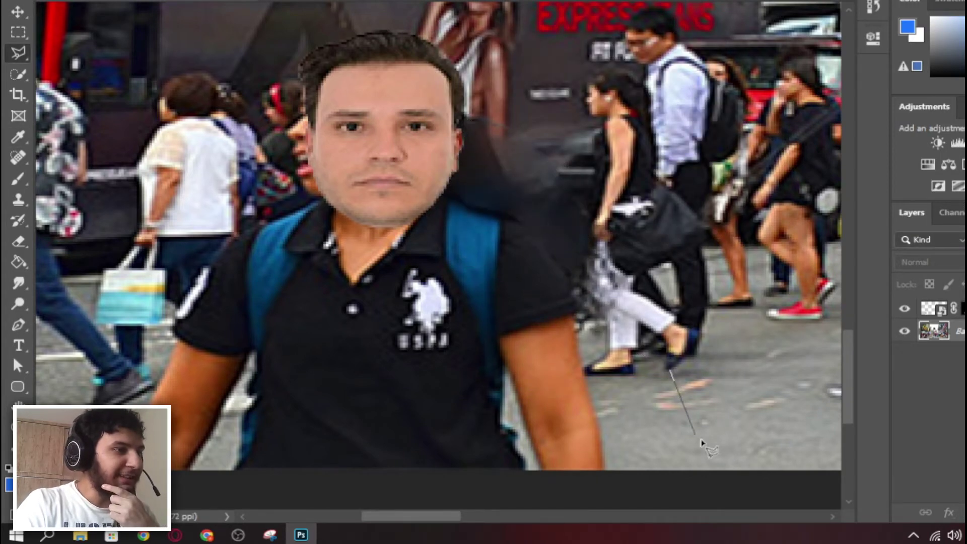
scroll(699, 442, "right", 10)
left_click(325, 353)
left_click(765, 333)
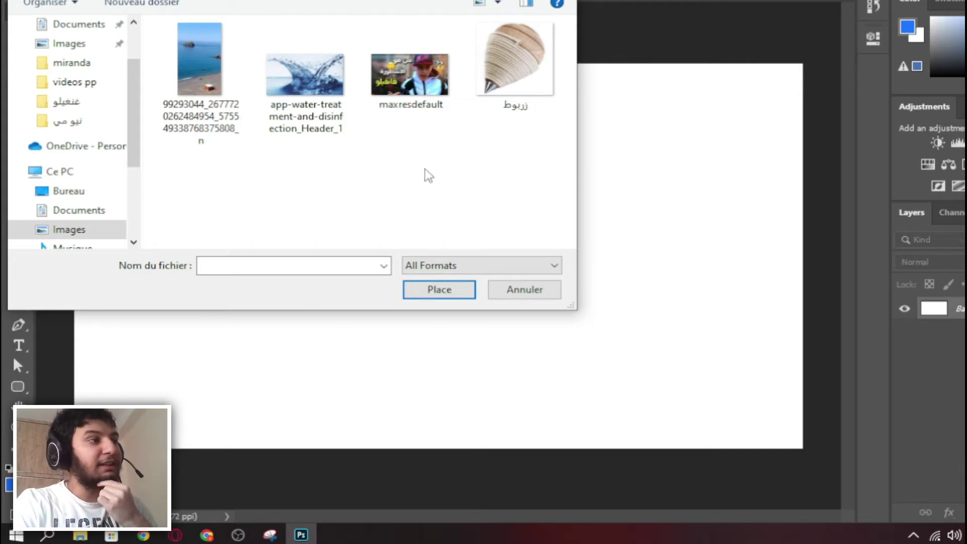
Open the seaside photo with the beach and rocky islet as its own document
left_click(227, 53)
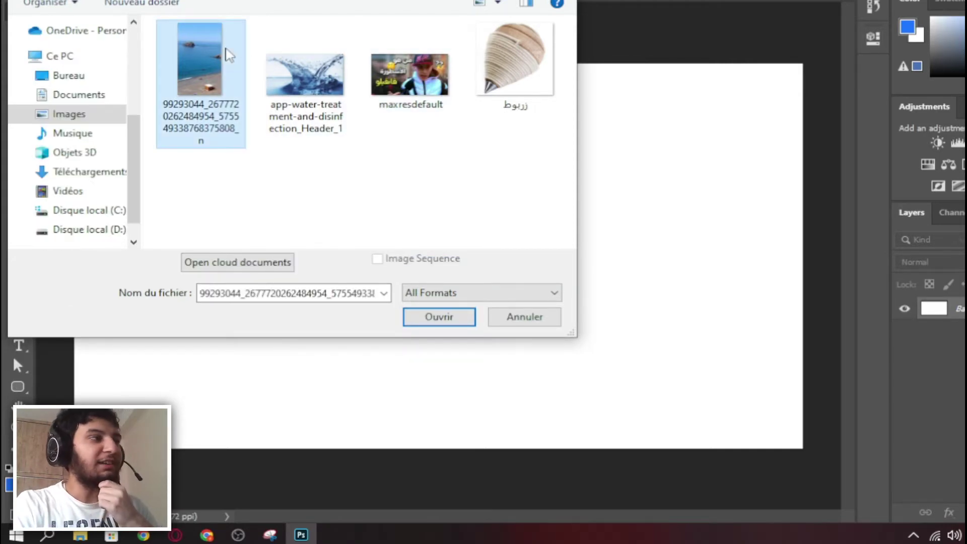
left_click(428, 320)
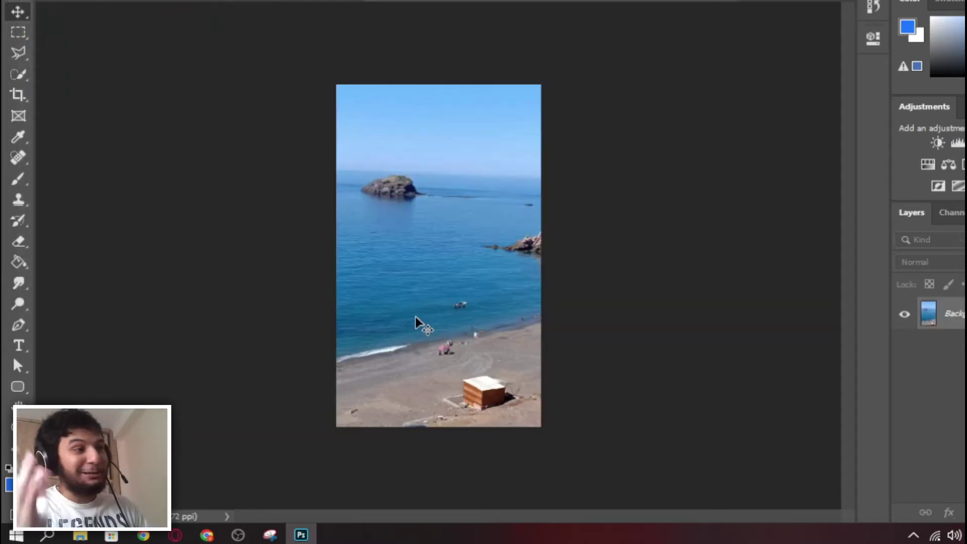
key("ctrl+plus")
key("ctrl+plus")
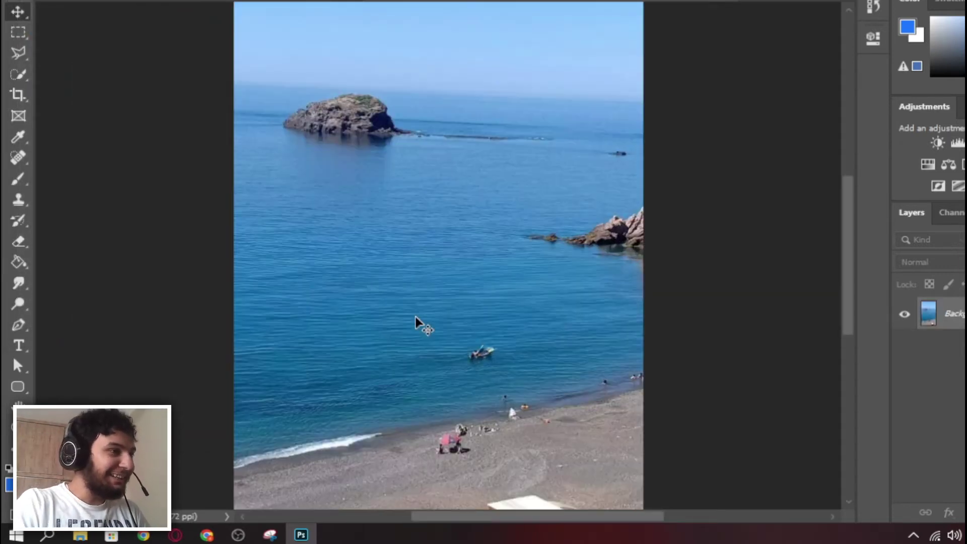
left_click_drag(503, 437, 522, 403)
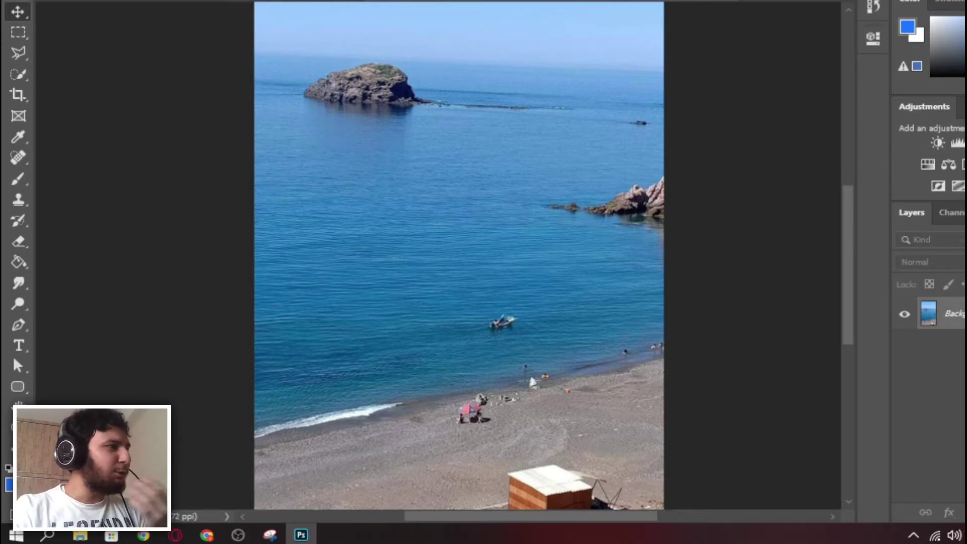
Place the wooden spinning top image over the seaside photo and remove its white background with the Magic Eraser
key("alt+f")
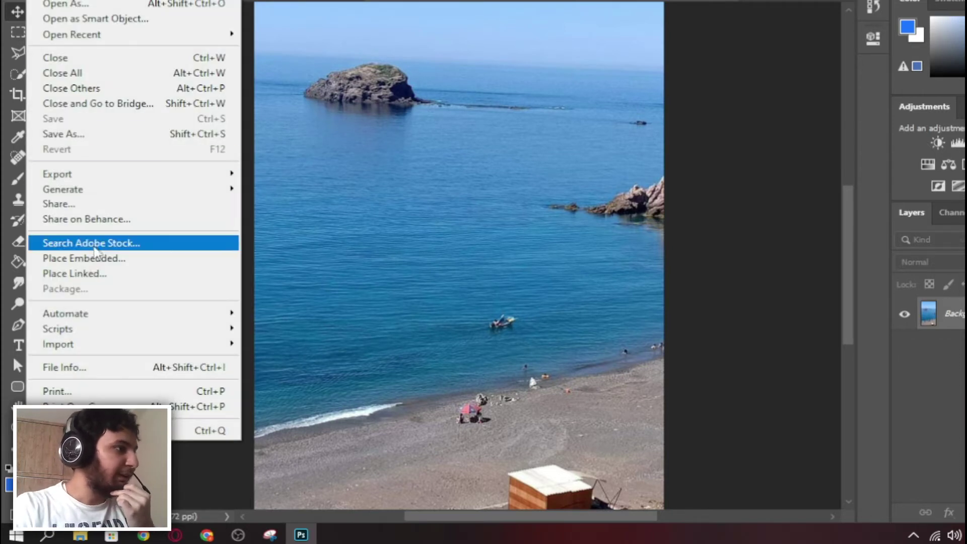
left_click(102, 247)
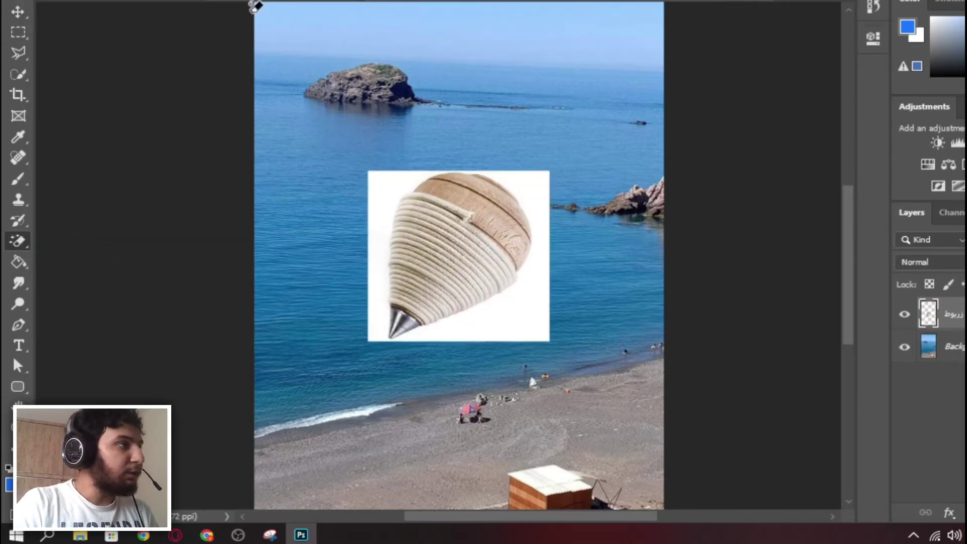
left_click(543, 282)
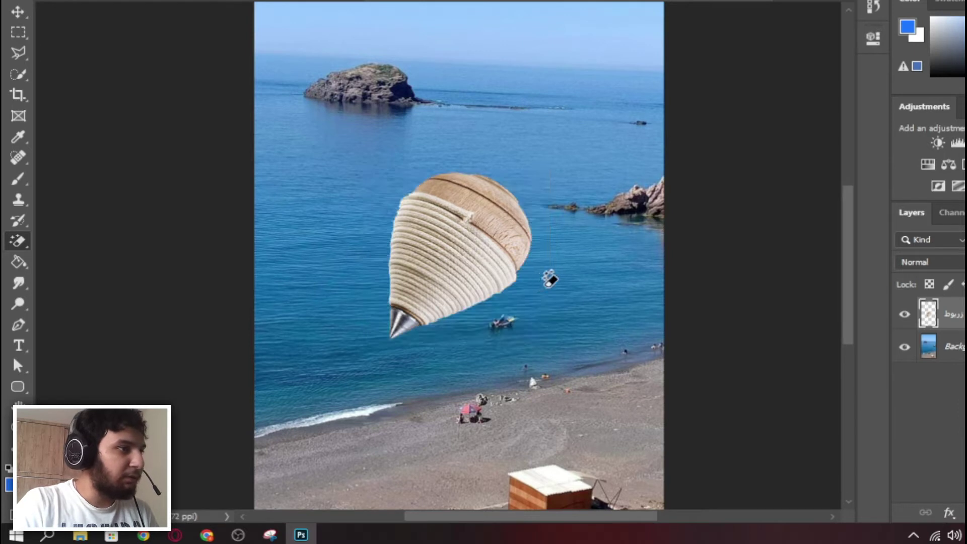
Shrink the spinning top, rotate it upright with its metal tip pointing down, and position it over the sea
left_click(20, 9)
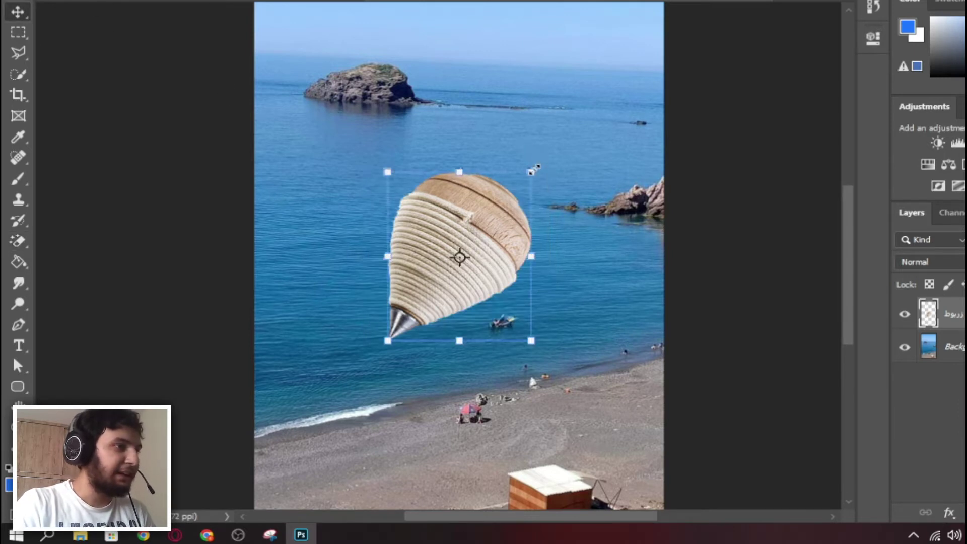
left_click_drag(534, 169, 492, 126)
left_click_drag(475, 178, 460, 99)
left_click_drag(468, 41, 459, 113)
mouse_move(459, 170)
left_mouse_down()
mouse_move(454, 157)
mouse_move(458, 168)
left_mouse_up()
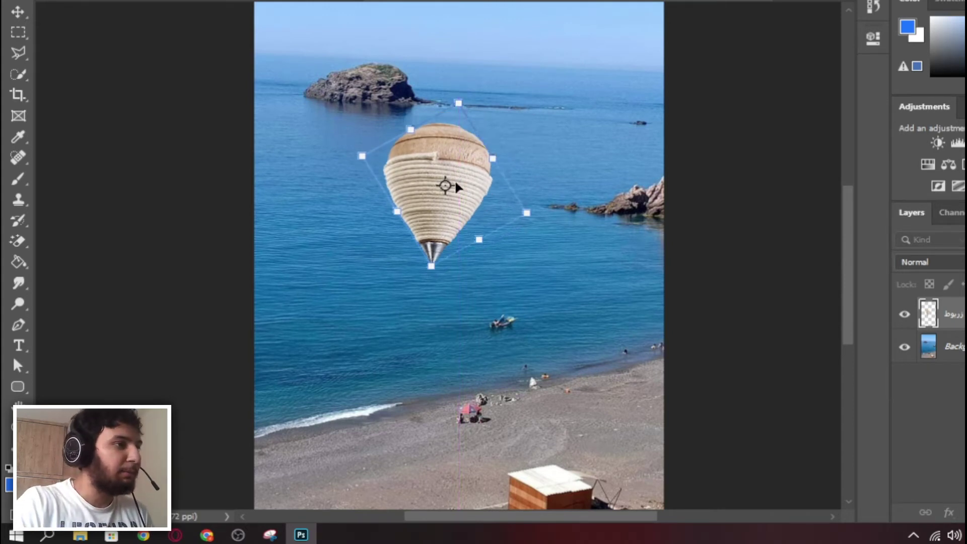
left_click(17, 11)
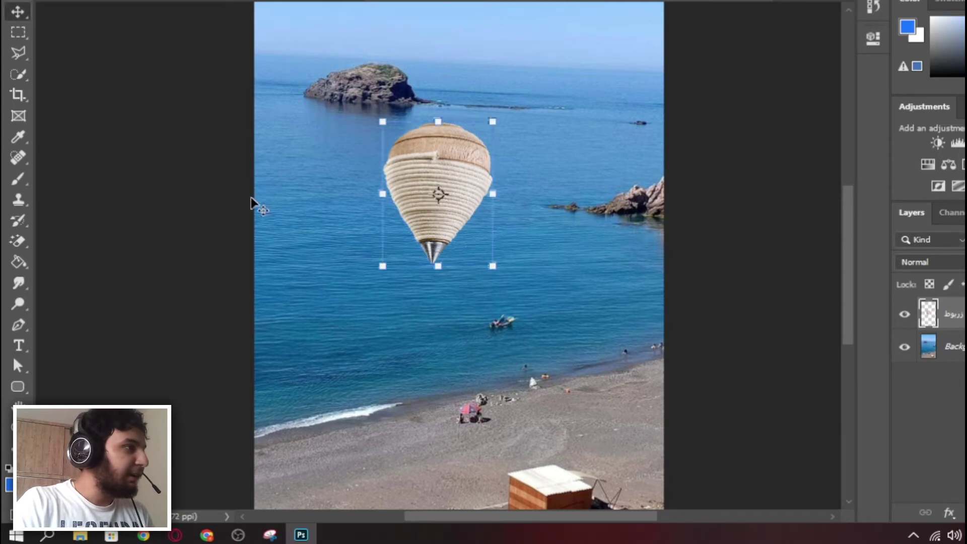
Place the maxresdefault image of the man in the cap and white jacket as an embedded layer
left_click(12, 1)
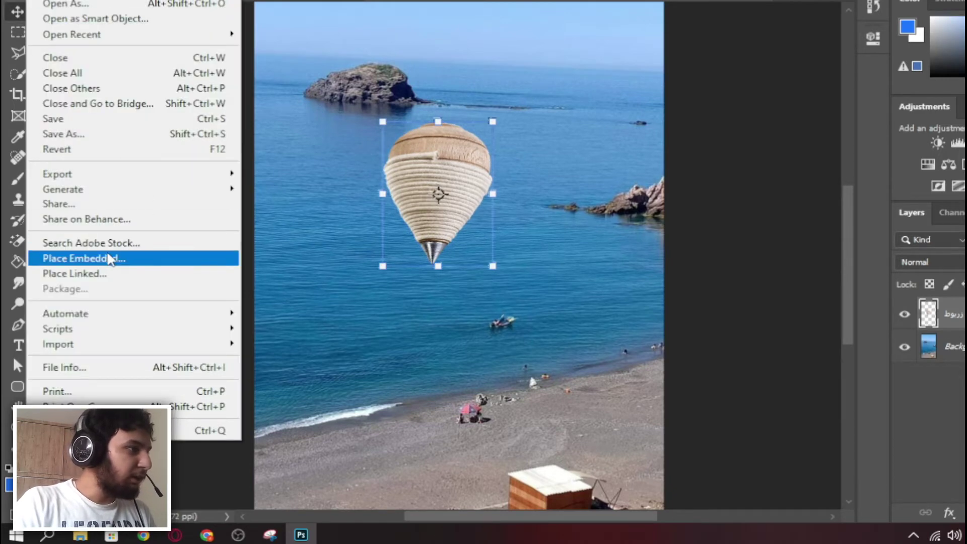
left_click(138, 257)
double_click(407, 70)
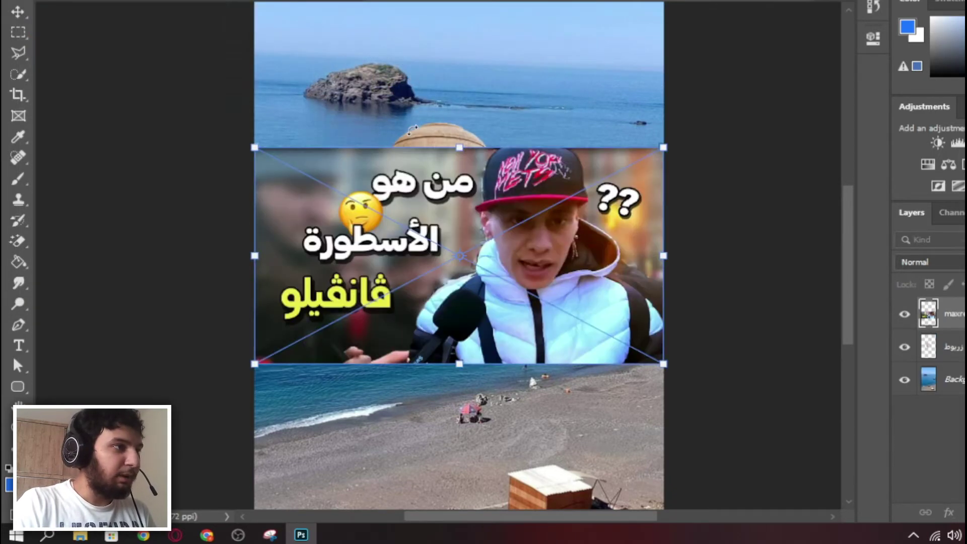
right_click(573, 225)
left_click(587, 231)
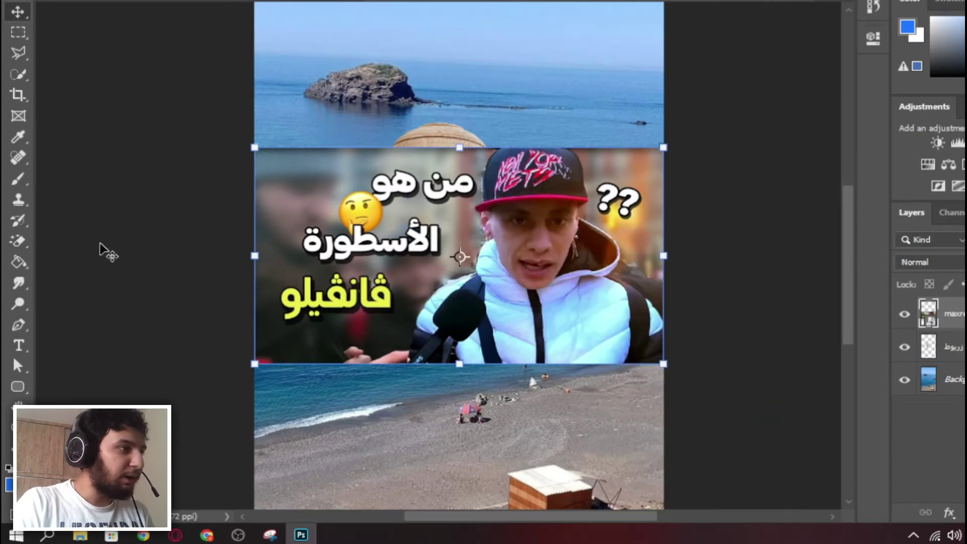
Rasterize the placed maxresdefault image and roughly erase the lettering and background around the man with the Eraser
left_click(17, 240)
left_click(75, 241)
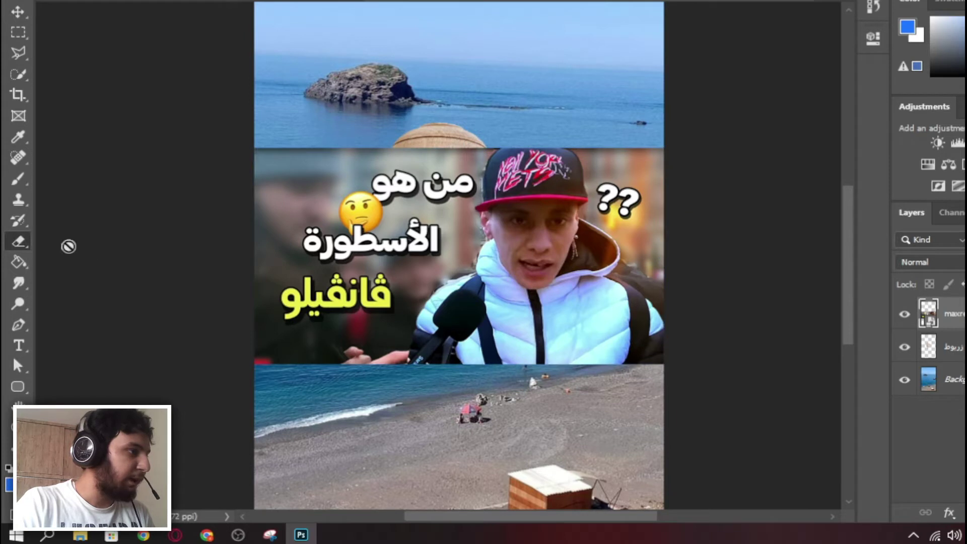
left_click(365, 202)
left_click(509, 177)
mouse_move(413, 174)
left_mouse_down()
mouse_move(428, 196)
mouse_move(348, 284)
mouse_move(367, 283)
mouse_move(340, 351)
mouse_move(360, 349)
mouse_move(369, 362)
mouse_move(369, 345)
mouse_move(300, 260)
mouse_move(353, 154)
mouse_move(308, 140)
mouse_move(262, 175)
left_mouse_up()
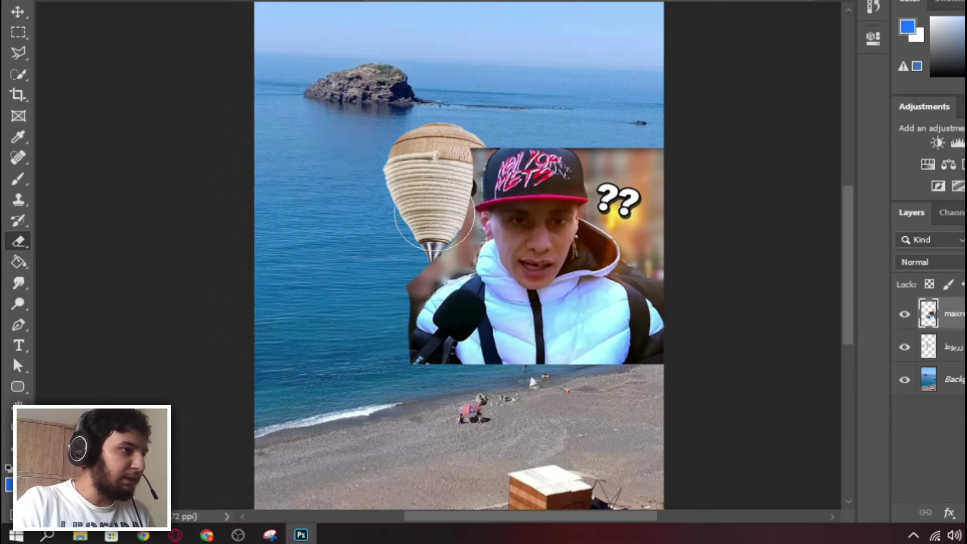
mouse_move(619, 136)
left_mouse_down()
mouse_move(640, 195)
mouse_move(634, 188)
mouse_move(654, 209)
left_mouse_up()
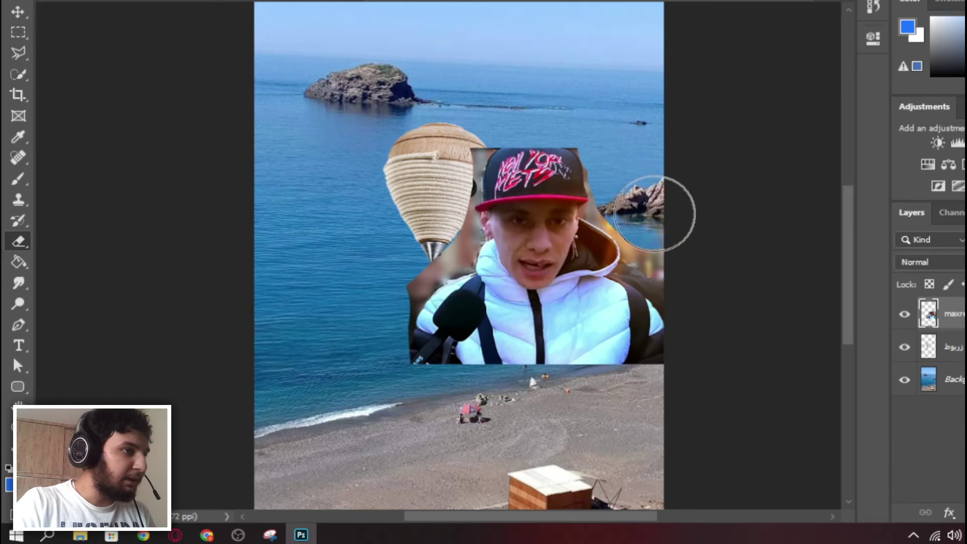
Select the man in the cap with the Quick Selection tool and mask out the remaining background around him
left_click(18, 74)
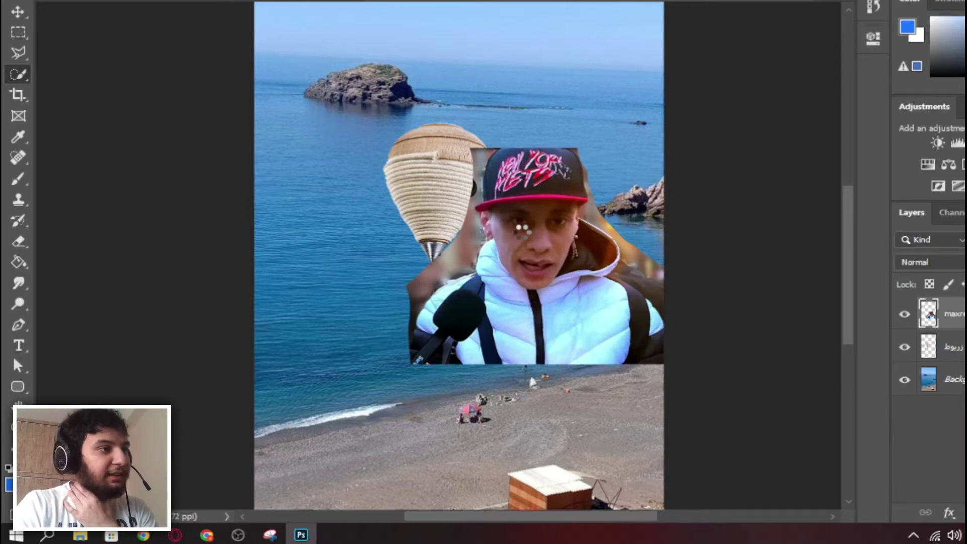
left_click_drag(521, 231, 467, 356)
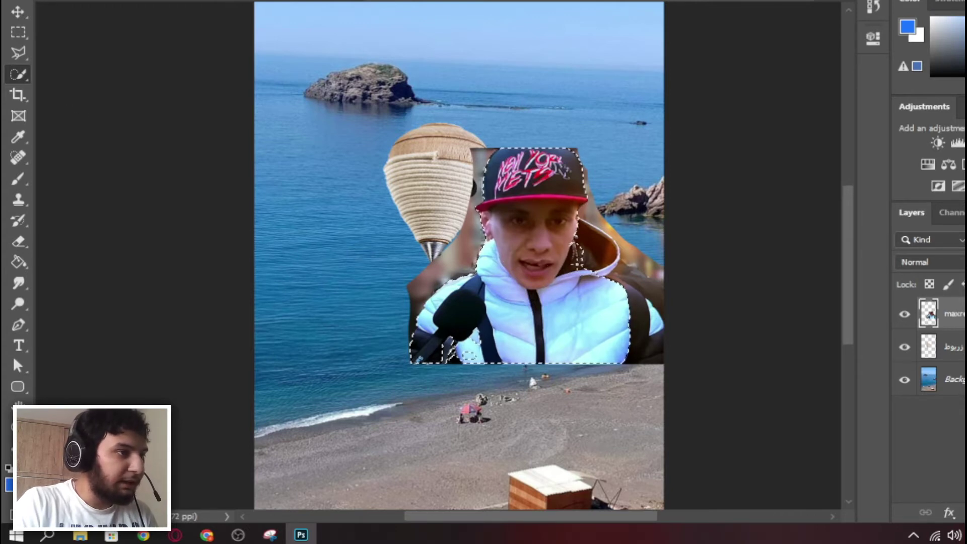
scroll(612, 204, "up", 4)
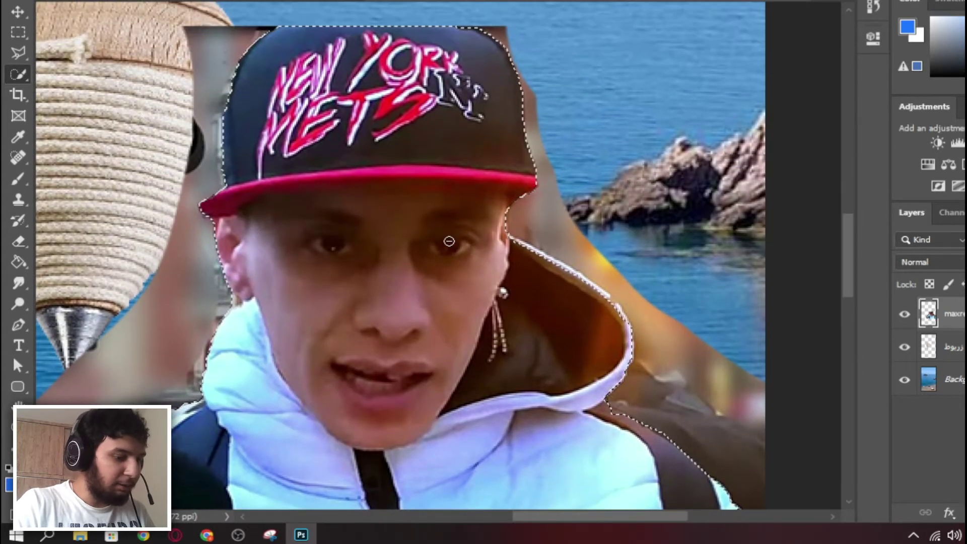
left_click(966, 512)
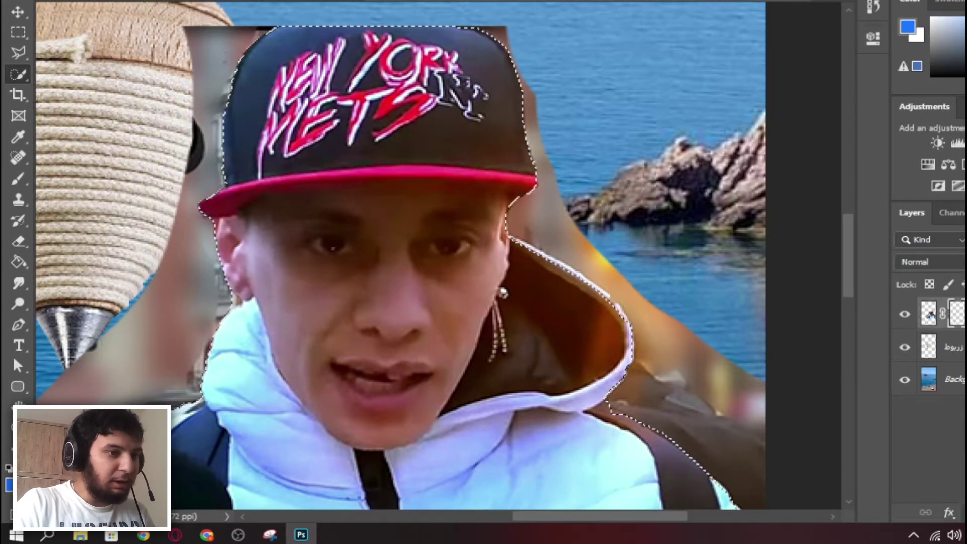
scroll(576, 324, "down", 8)
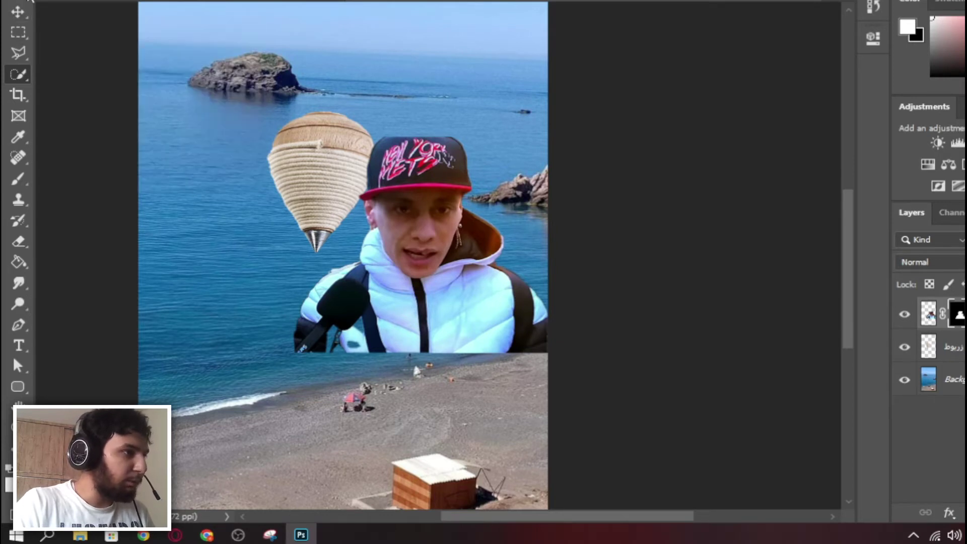
Shrink the cut-out man and position him on the upper part of the spinning top
left_click(18, 12)
left_click_drag(547, 136, 448, 226)
left_click_drag(369, 290, 356, 54)
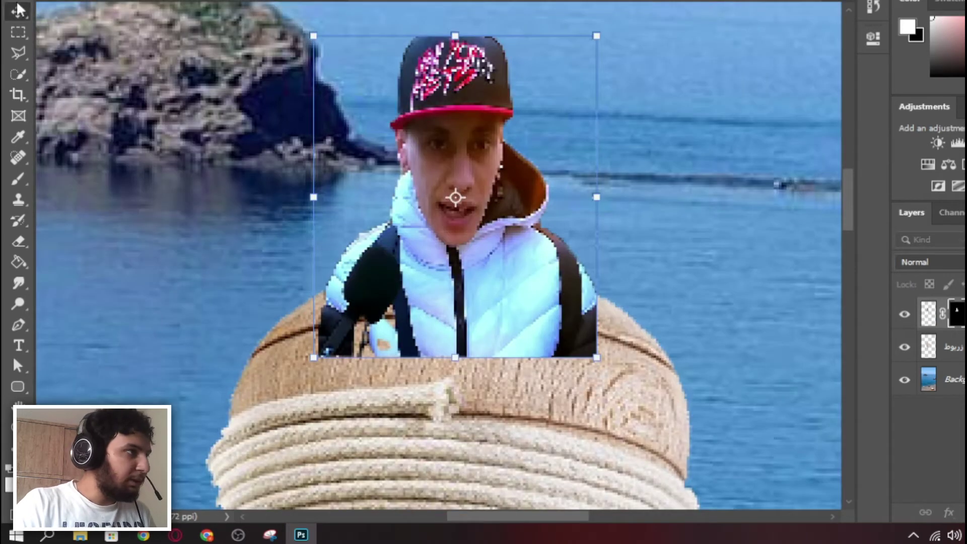
left_click(663, 346)
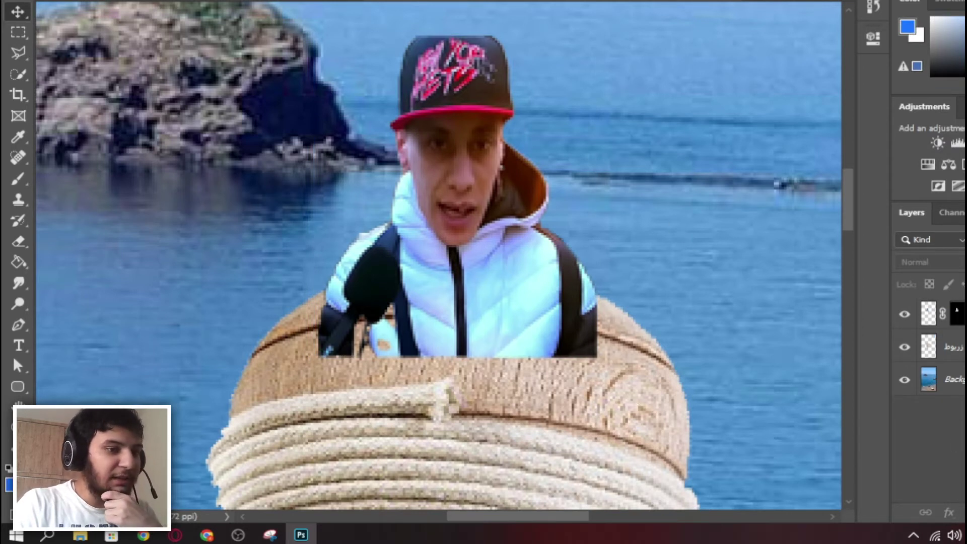
Add an empty layer and copy a small rectangle of the spinning top's wood onto its own layer
key("ctrl+alt+shift+n")
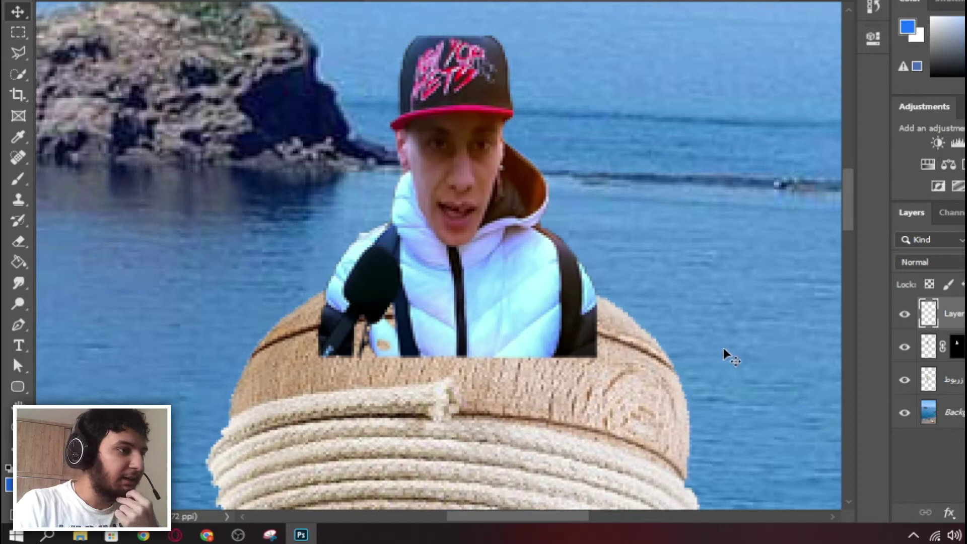
left_click(468, 310)
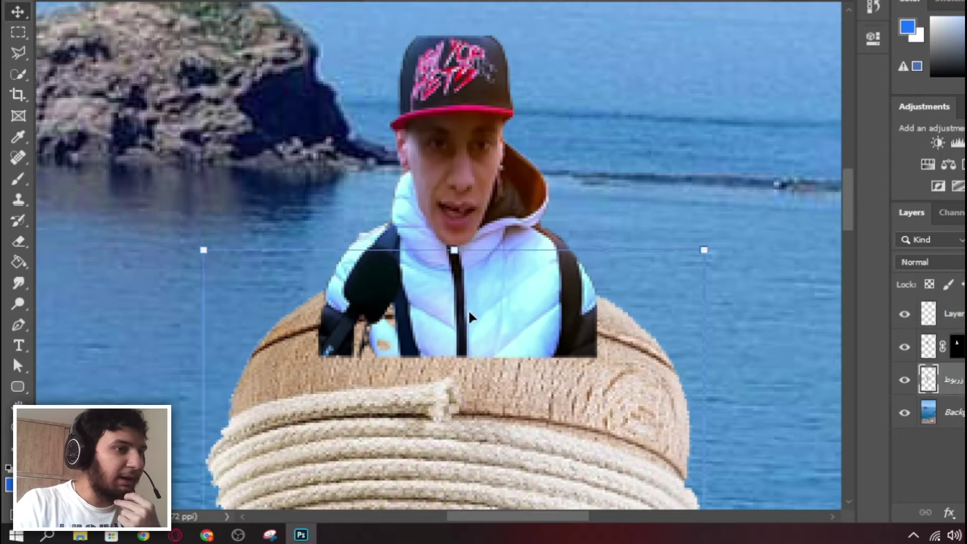
left_click(19, 33)
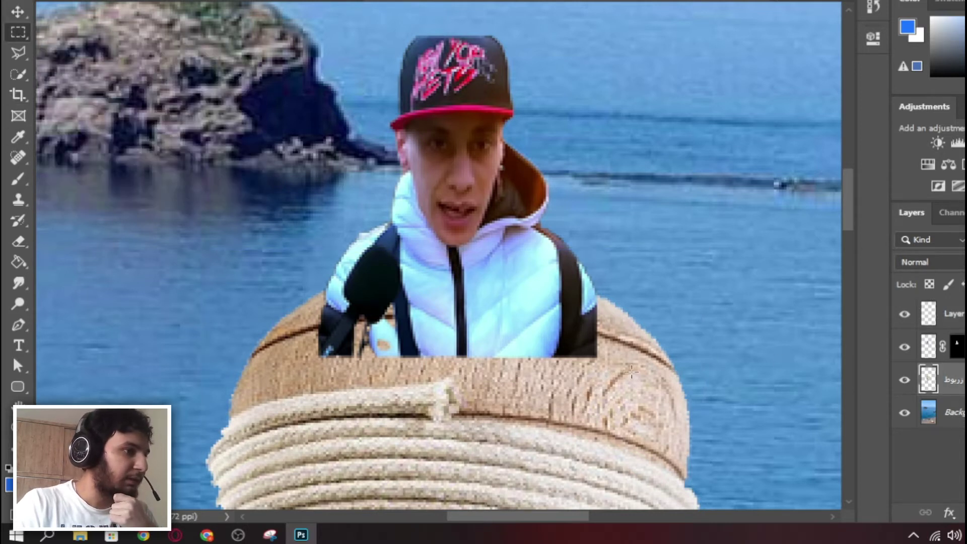
left_click_drag(631, 372, 658, 438)
right_click(651, 392)
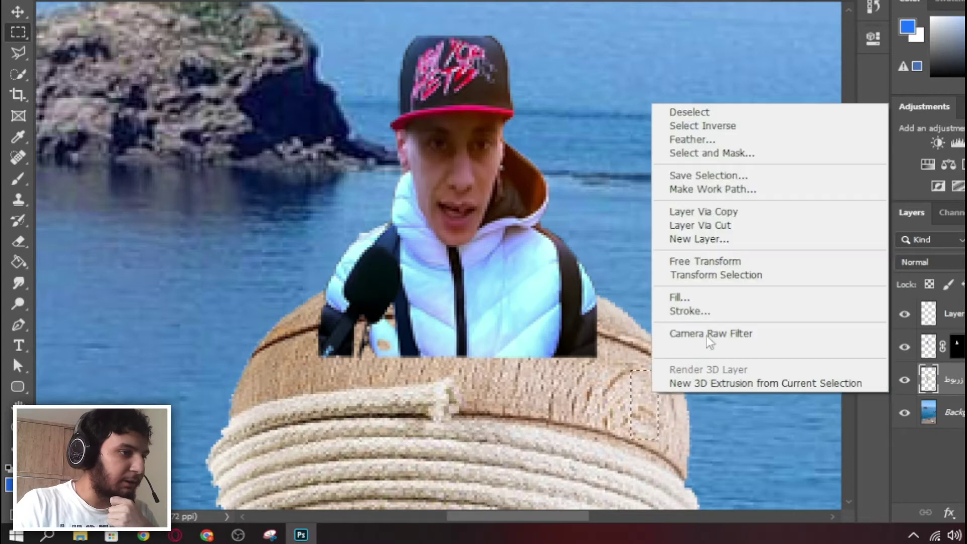
left_click(723, 214)
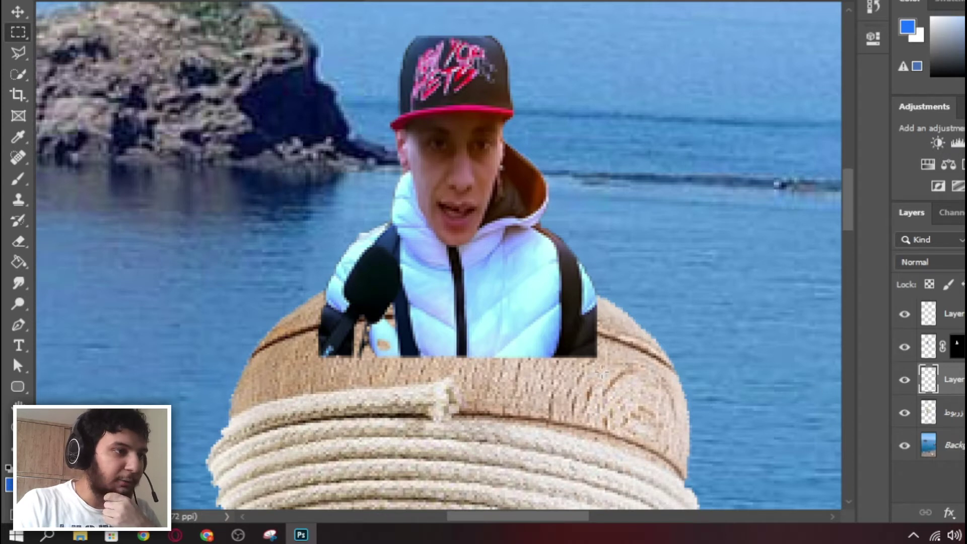
Move the wood patch over the jacket's lower corner and bring its layer to the front of the stack
left_click(16, 12)
left_click_drag(634, 375, 573, 342)
left_click_drag(947, 379, 946, 316)
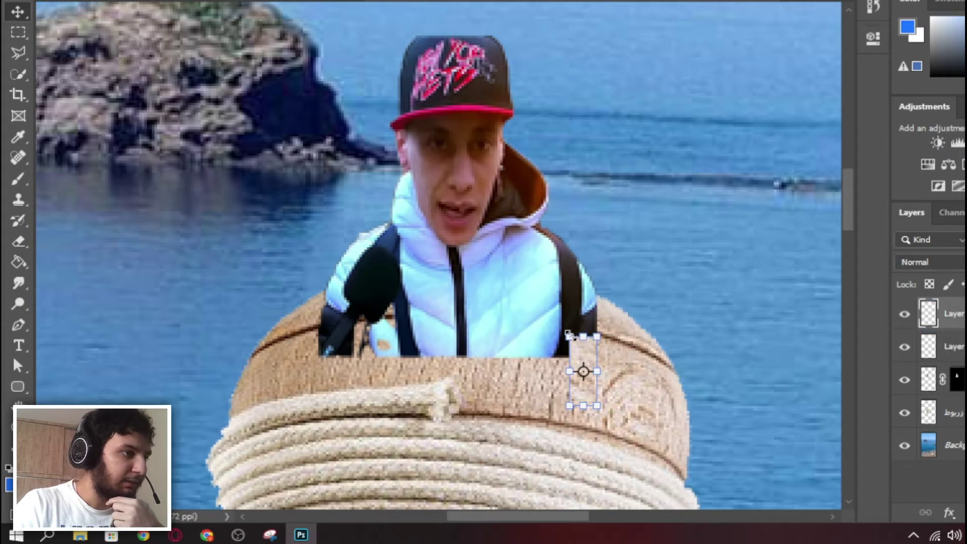
Warp the wood patch into a slanted, irregular piece that covers the jacket's lower corner opposite the microphone
right_click(584, 348)
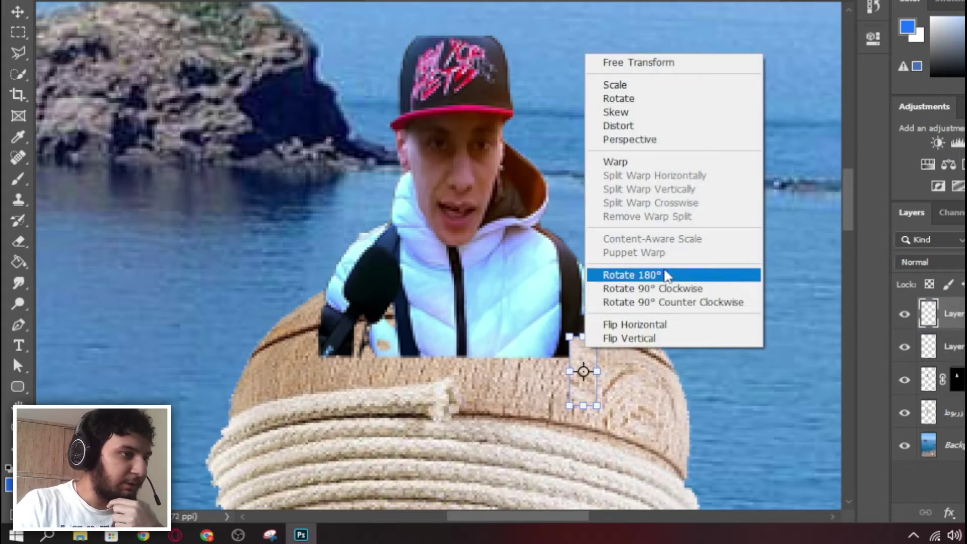
left_click(624, 162)
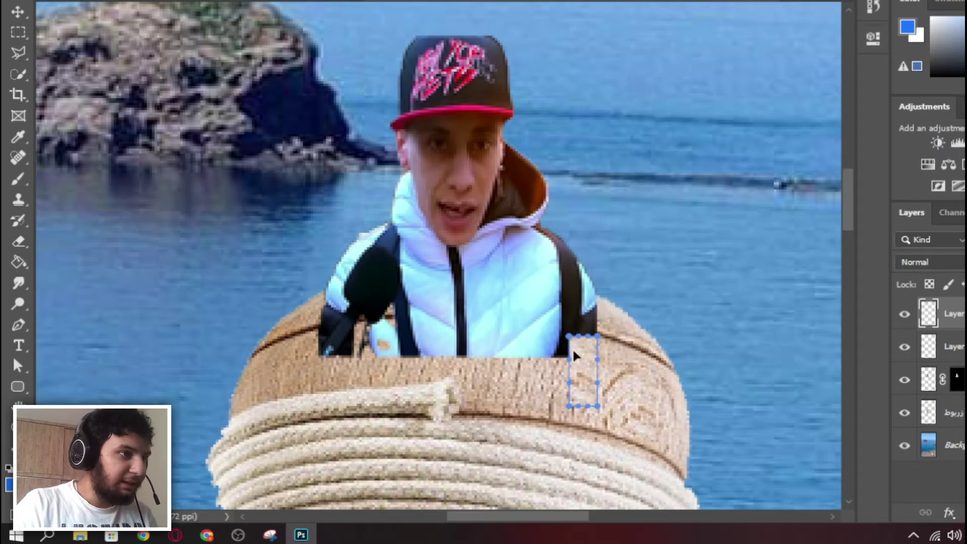
left_click_drag(570, 338, 603, 395)
left_click_drag(628, 358, 560, 354)
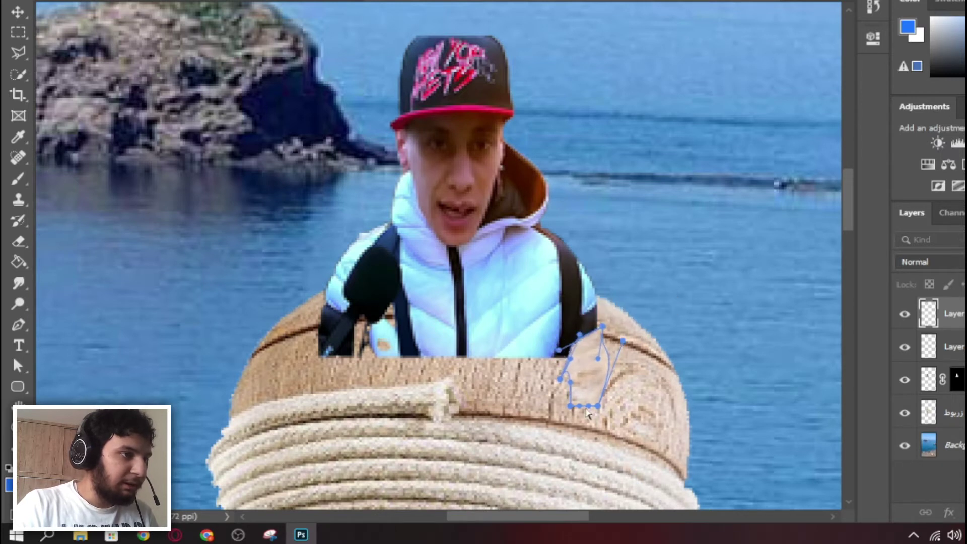
left_click_drag(586, 409, 585, 354)
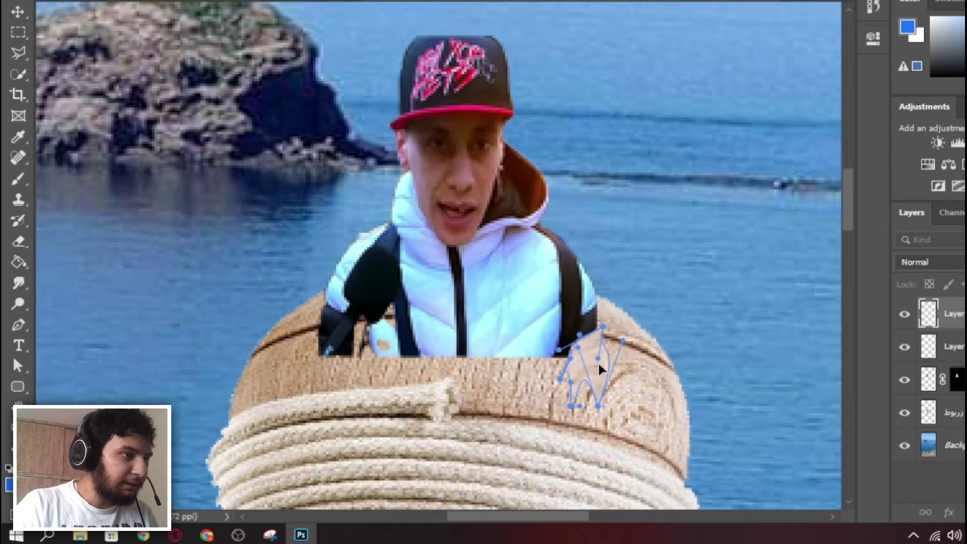
right_click(591, 353)
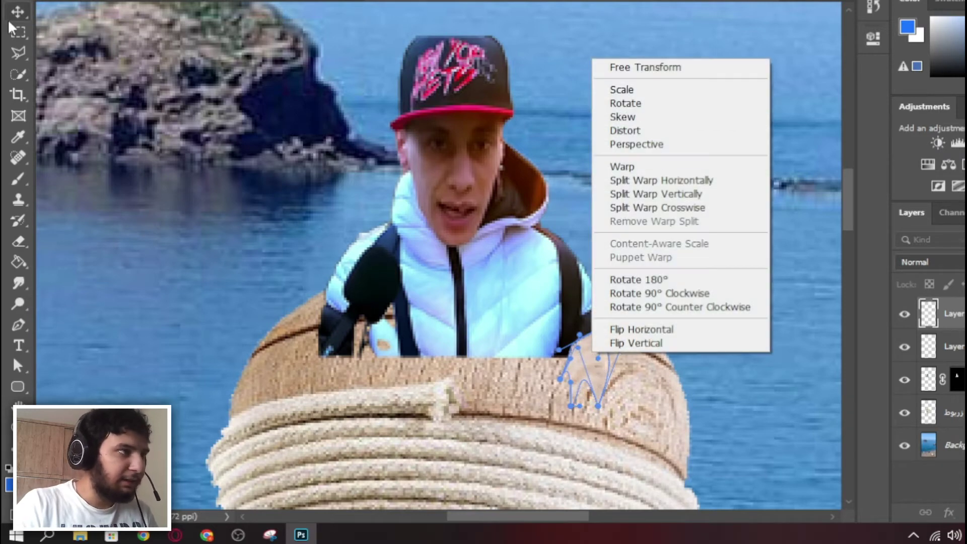
key("Escape")
key("ctrl+plus")
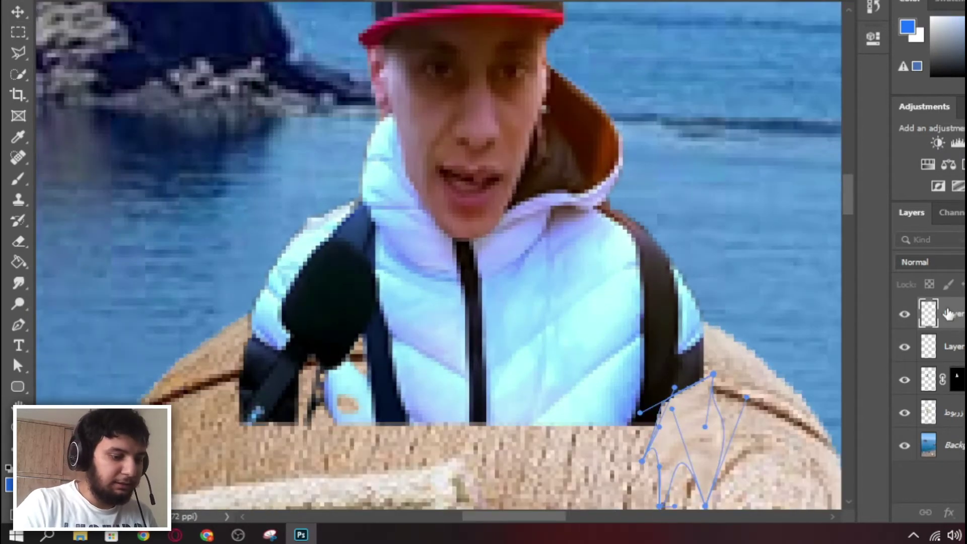
left_click_drag(773, 338, 703, 108)
key("Return")
Duplicate the warped wood patch several times and lay the copies side by side over the jacket's lower edge
right_click(952, 314)
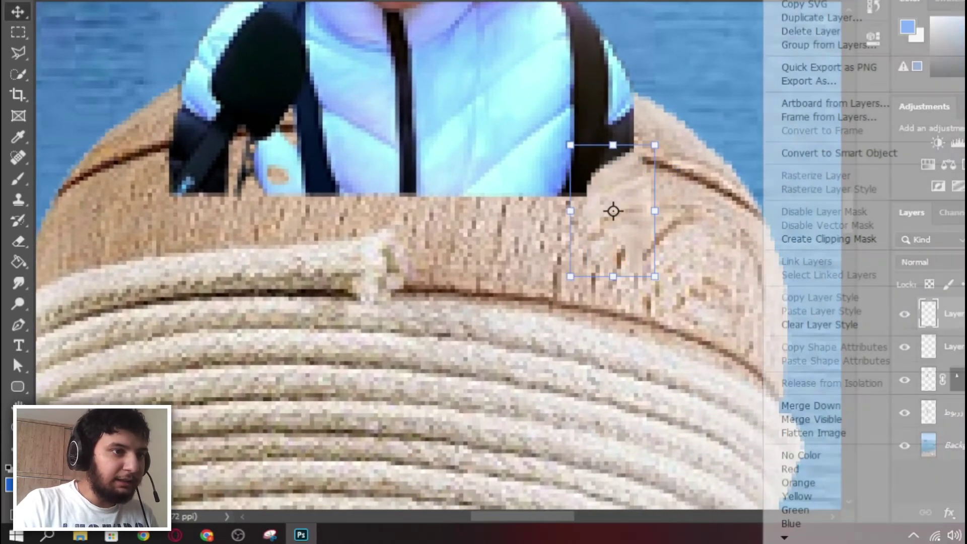
left_click(858, 21)
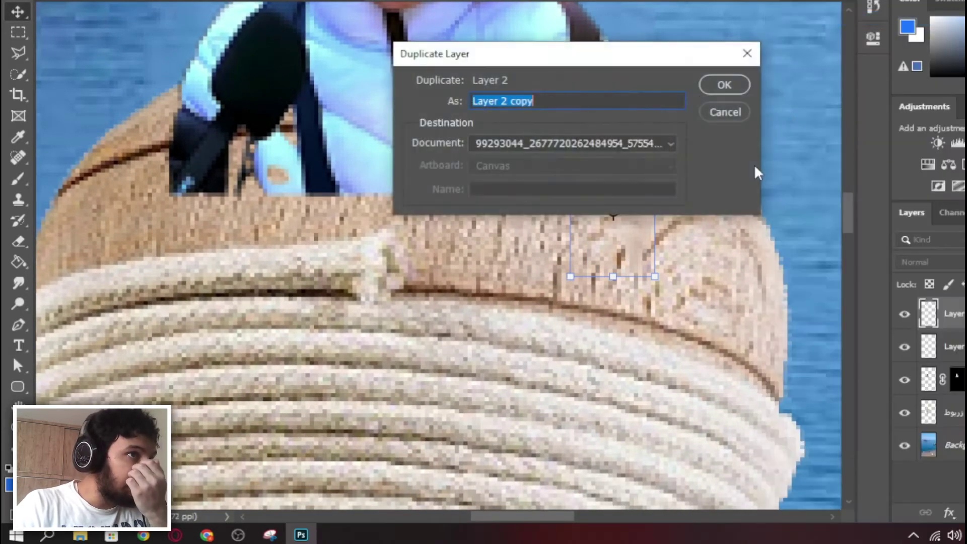
left_click(723, 84)
left_click_drag(625, 193, 566, 179)
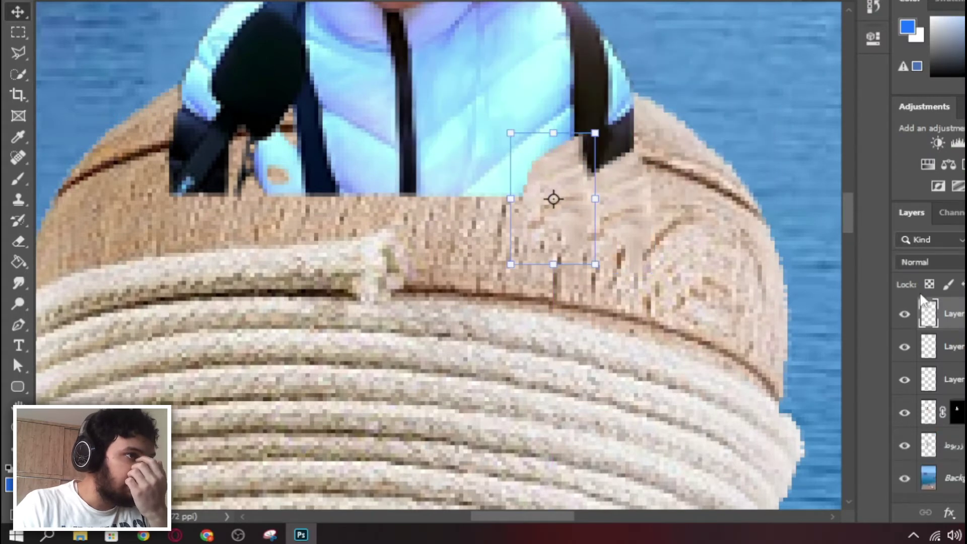
right_click(960, 306)
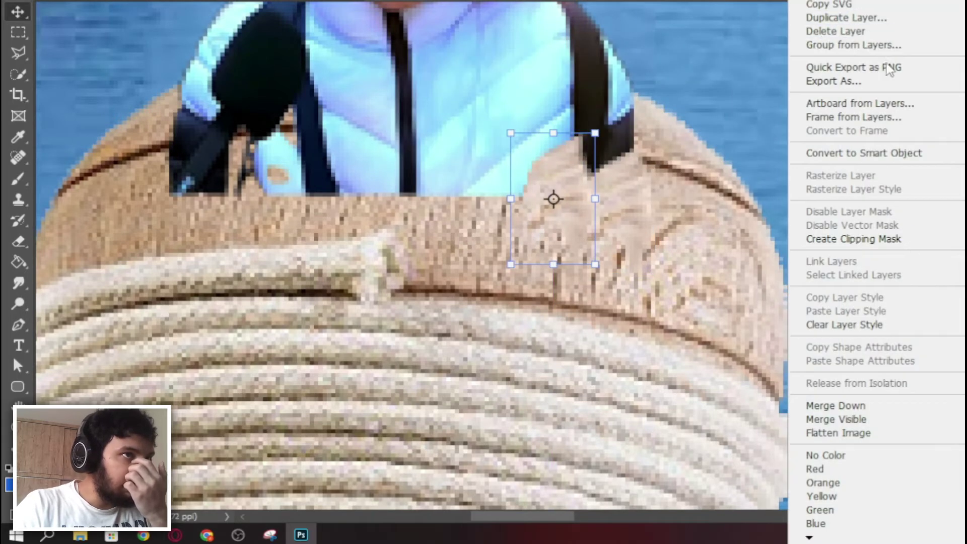
left_click(846, 18)
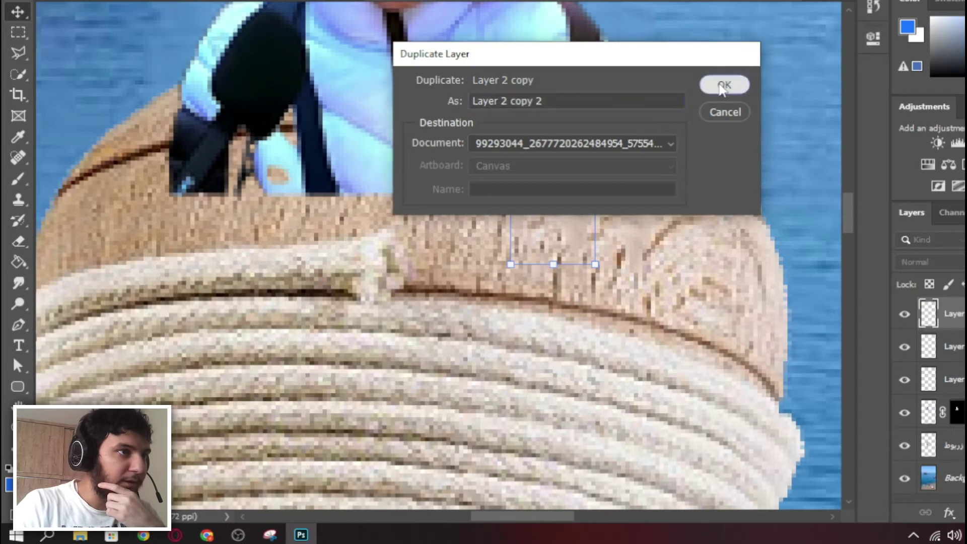
left_click(725, 84)
key("ctrl+0")
left_click(104, 30)
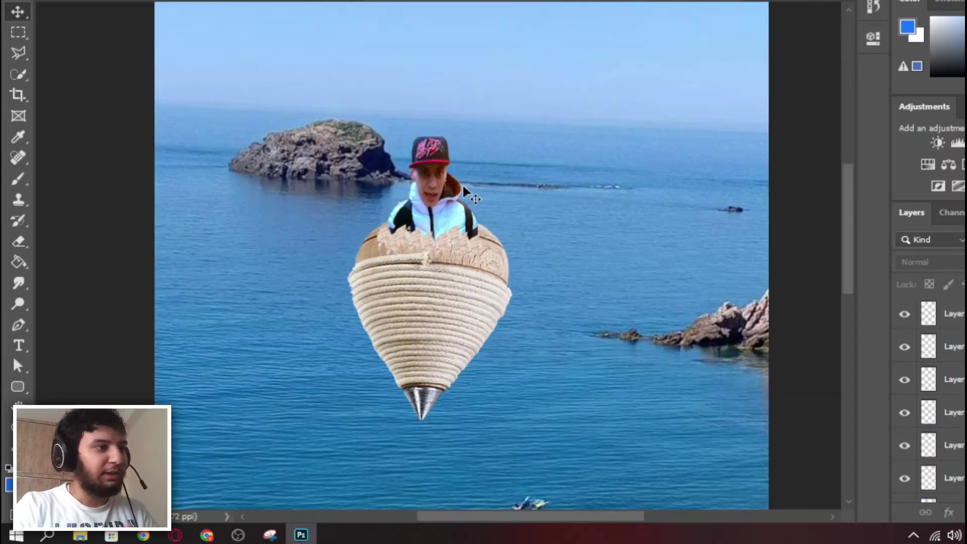
Place the app-water-treatment-and-disinfection_Header_1 splash image over the seaside composite at its default size
scroll(483, 201, "down", 5)
scroll(503, 226, "up", 2)
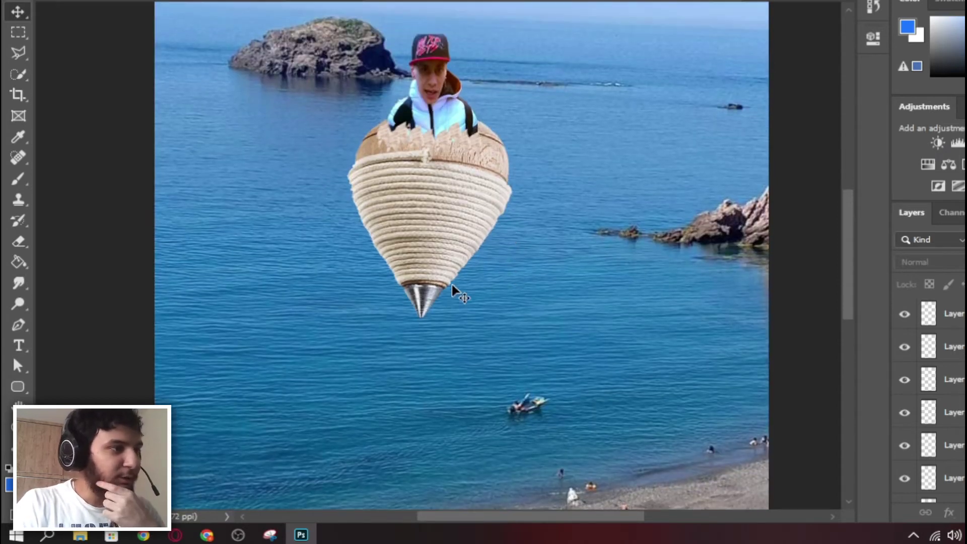
left_click(85, 3)
left_click(114, 259)
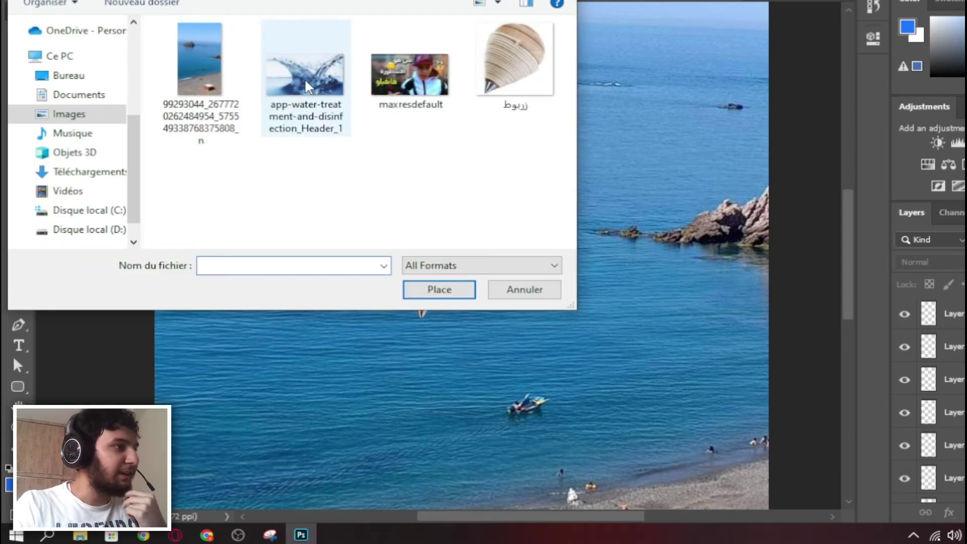
double_click(304, 77)
right_click(623, 229)
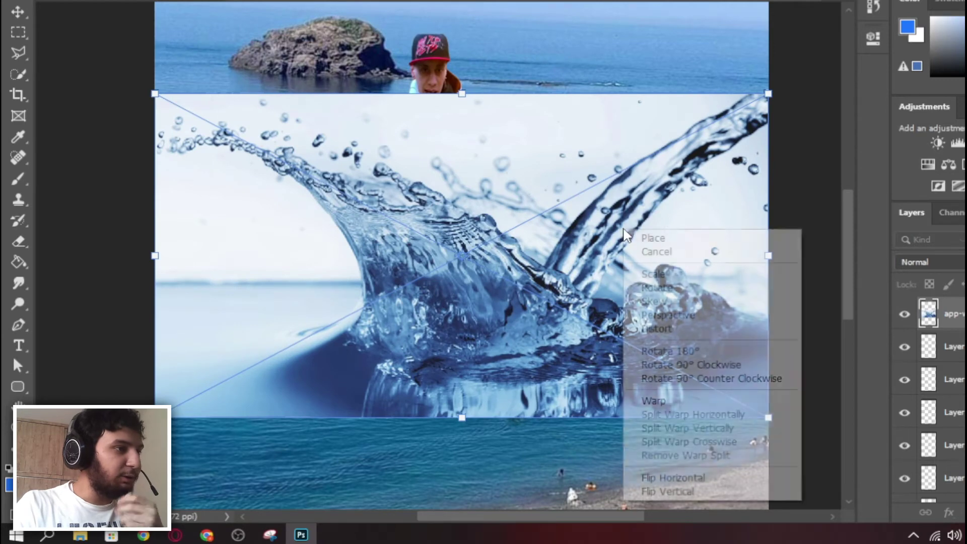
left_click(668, 237)
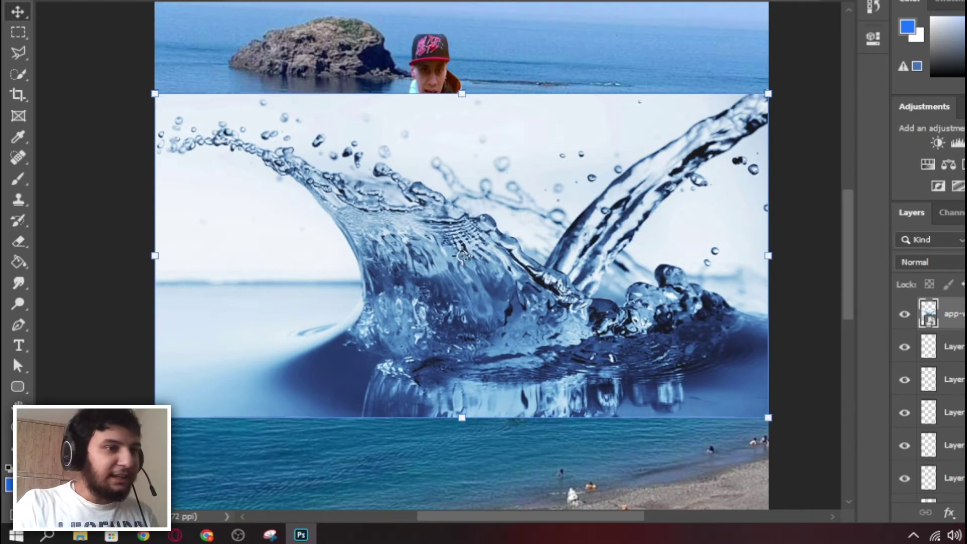
Hide the splash layer's white background with Blend If, splitting the This Layer highlights to 171 / 235
double_click(959, 314)
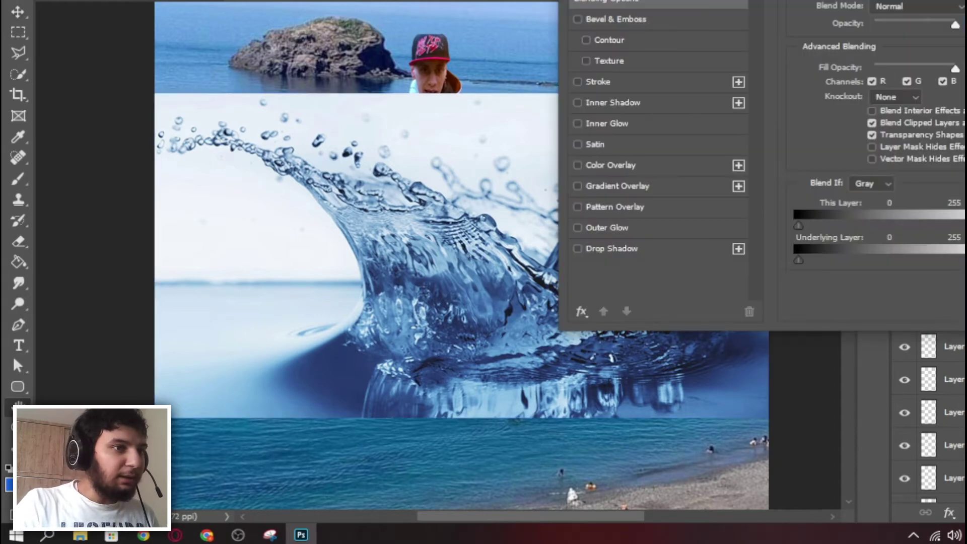
mouse_move(966, 225)
left_mouse_down()
mouse_move(942, 230)
mouse_move(966, 228)
left_mouse_up()
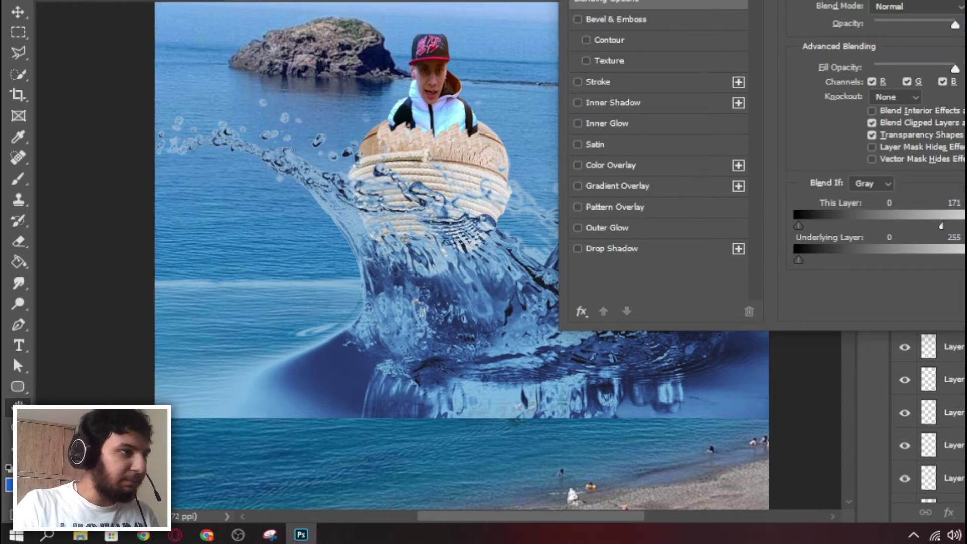
left_click_drag(756, 0, 555, 0)
left_click(947, 0)
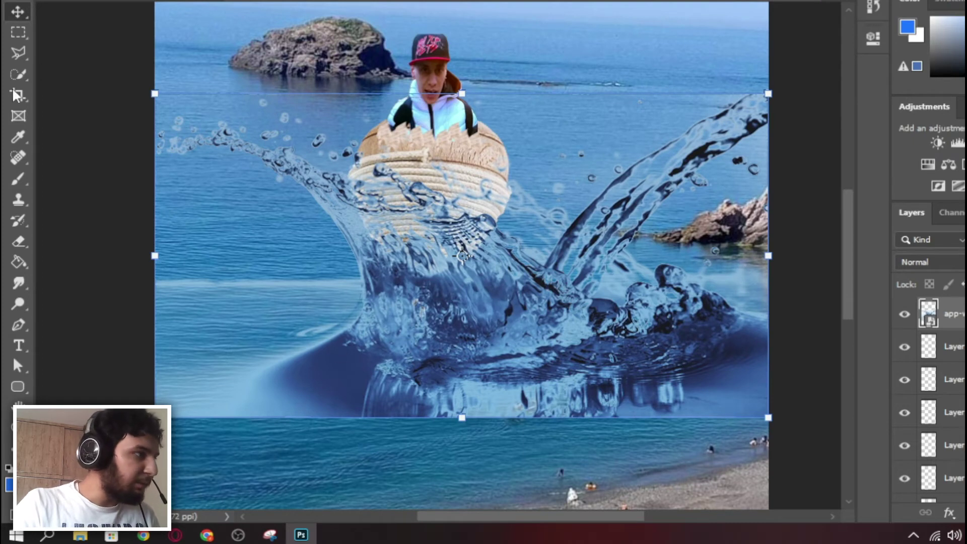
Rasterize the splash layer and erase the flat water to the left of and below the splash
left_click(19, 262)
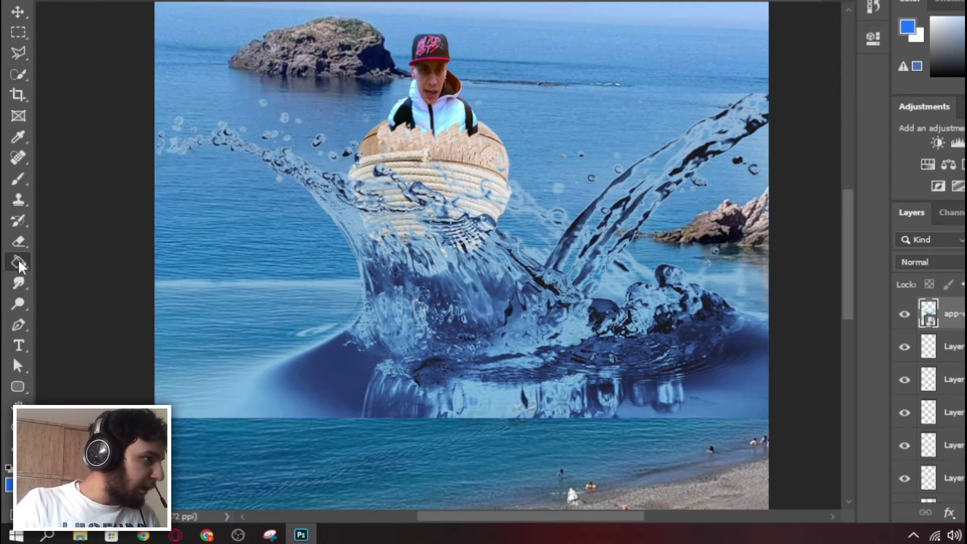
right_click(23, 243)
left_click(22, 243)
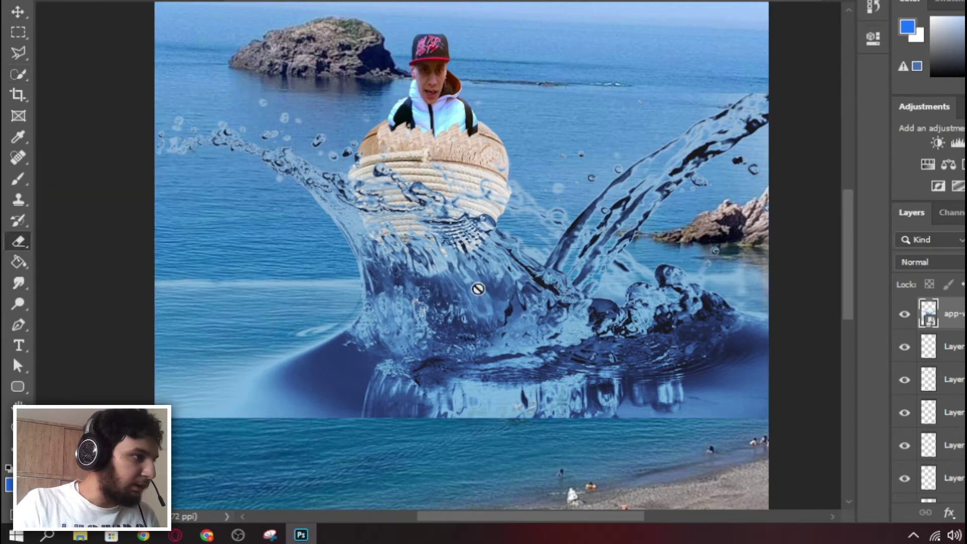
left_click(472, 365)
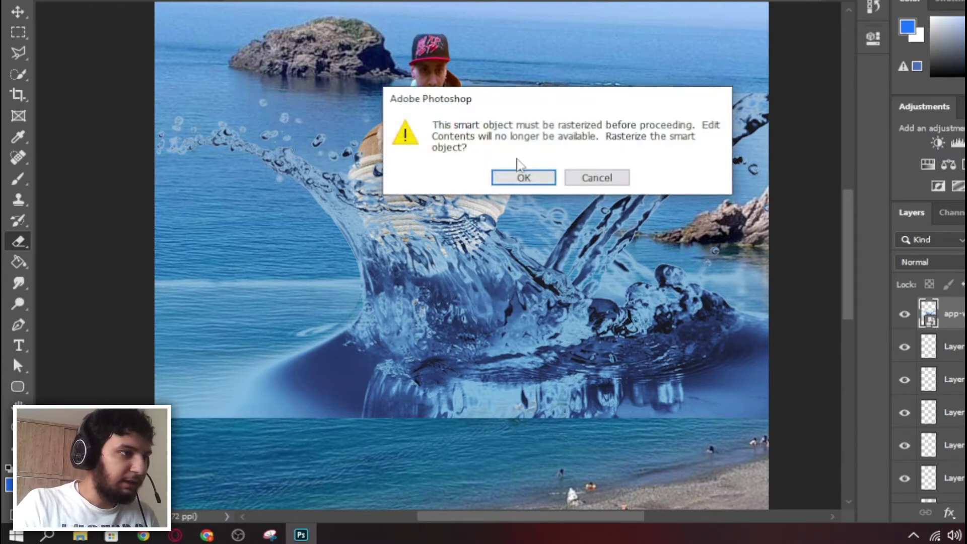
left_click(523, 177)
mouse_move(201, 306)
left_mouse_down()
mouse_move(256, 370)
mouse_move(255, 293)
mouse_move(301, 290)
left_mouse_up()
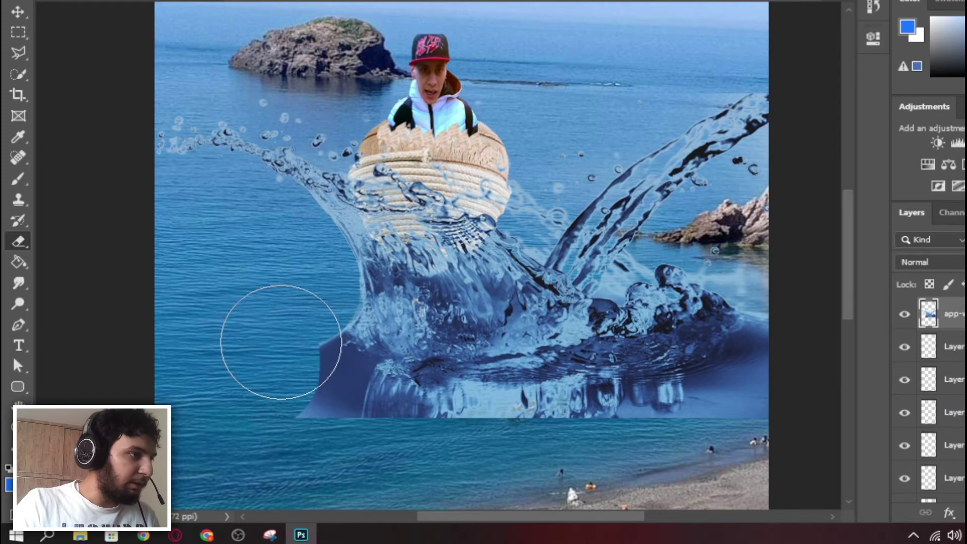
mouse_move(249, 389)
left_mouse_down()
mouse_move(578, 469)
mouse_move(566, 450)
mouse_move(740, 438)
left_mouse_up()
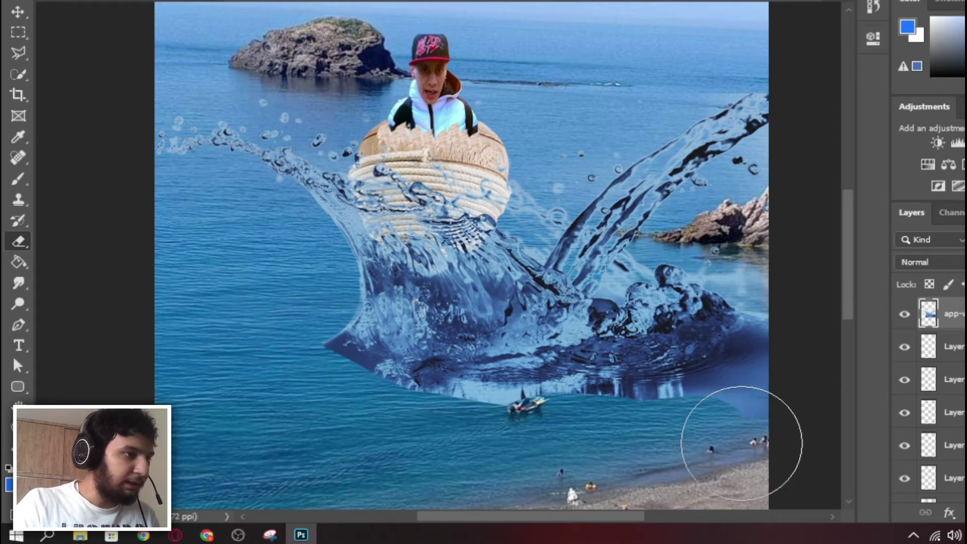
mouse_move(287, 407)
left_mouse_down()
mouse_move(287, 373)
mouse_move(314, 386)
mouse_move(297, 374)
left_mouse_up()
Shrink the splash to under half its width and position it around the spinning top's metal tip
left_click(17, 12)
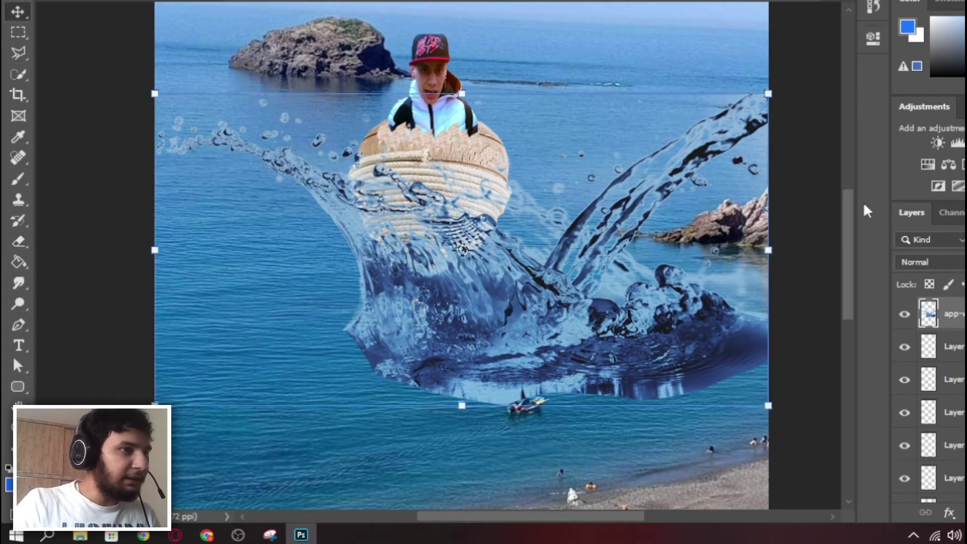
left_click_drag(768, 93, 414, 274)
left_click_drag(309, 350, 417, 315)
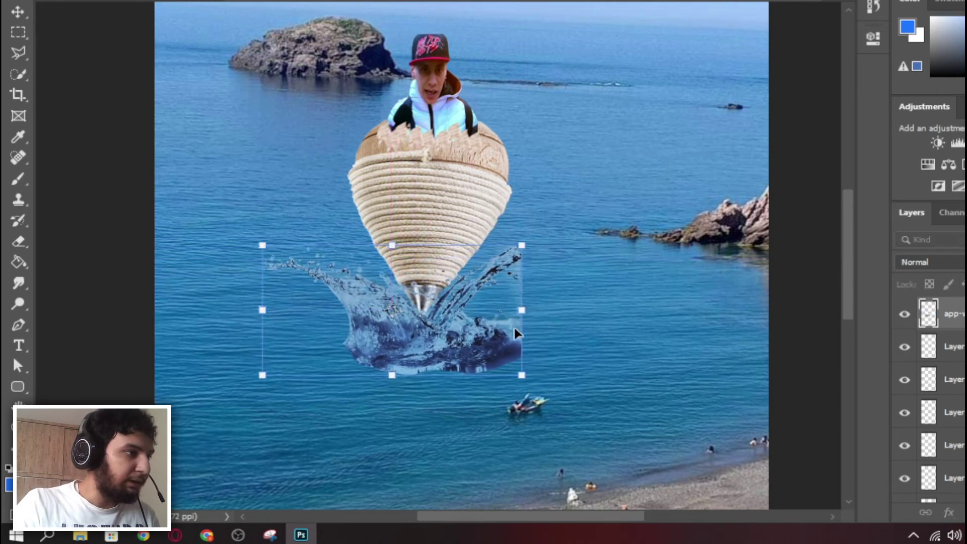
left_click(19, 14)
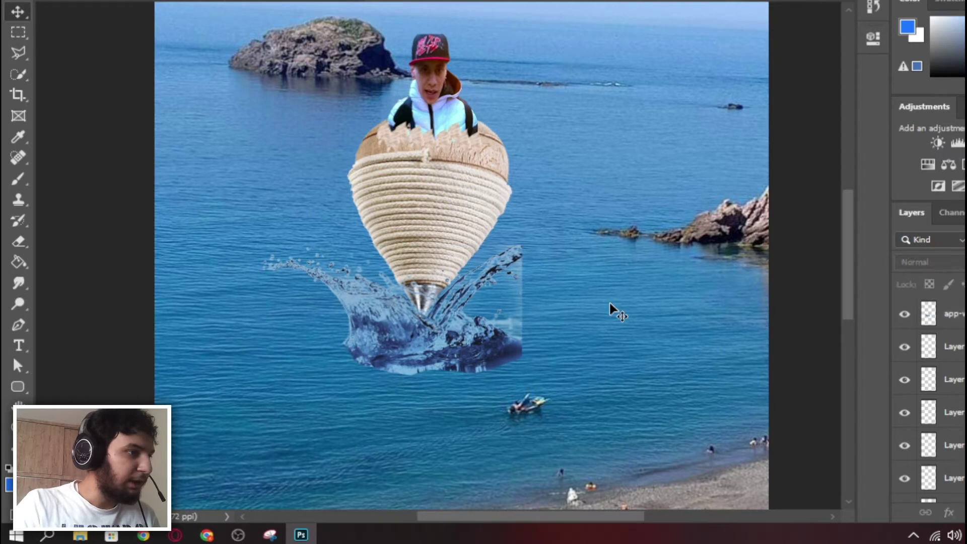
Erase the straight edge and leftover dark water along the splash's right side
left_click(26, 242)
left_click_drag(557, 334, 563, 347)
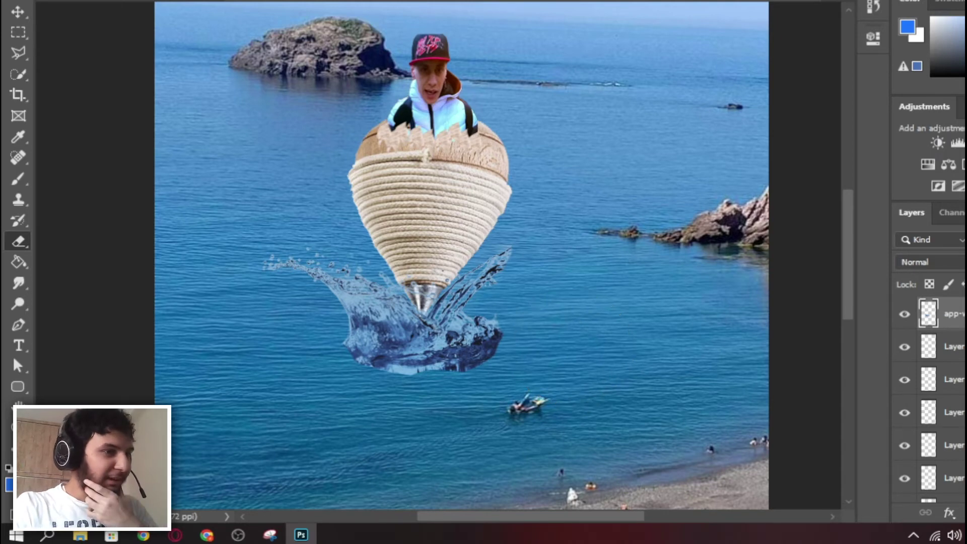
double_click(961, 314)
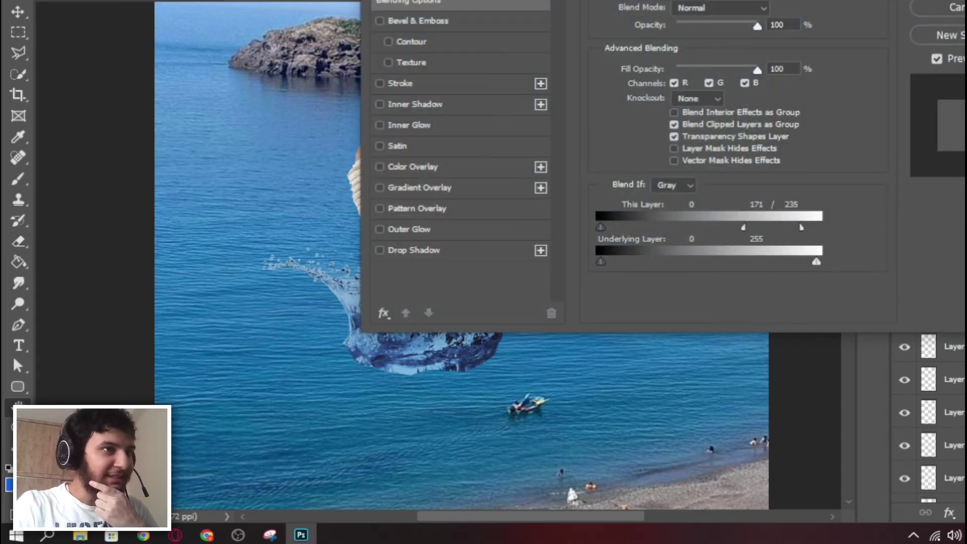
key("Escape")
left_click(195, 0)
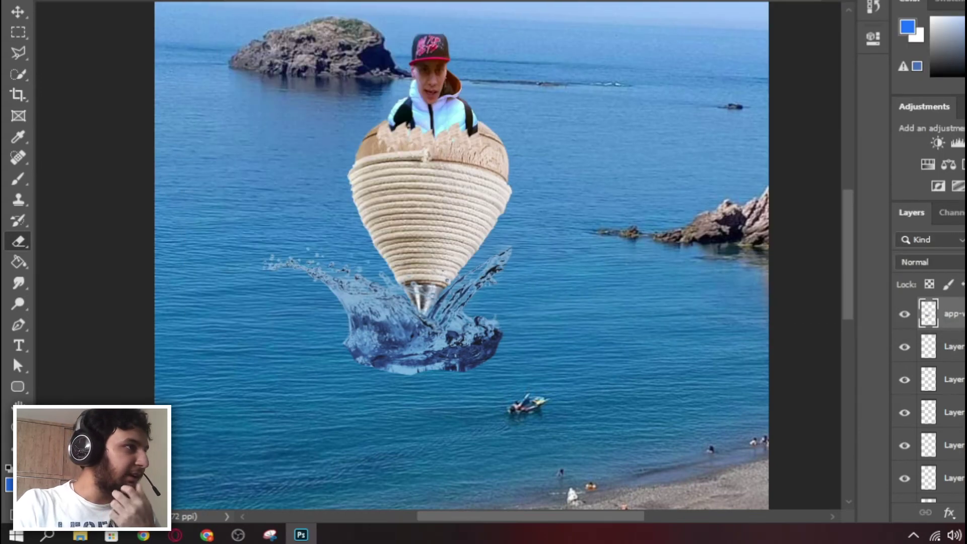
left_click(229, 0)
left_click(315, 25)
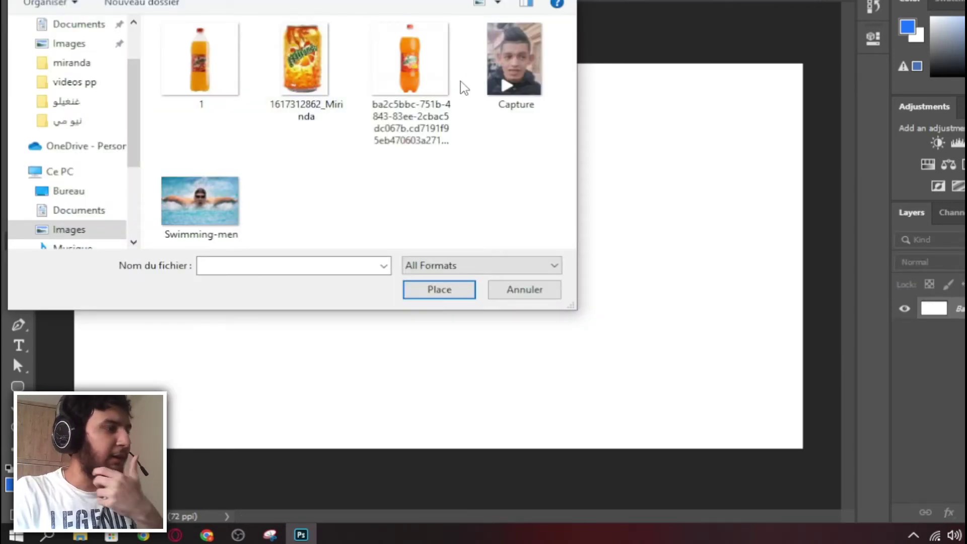
Place the Swimming-men photo in the blank document and enlarge it to fill the whole canvas
left_click(193, 186)
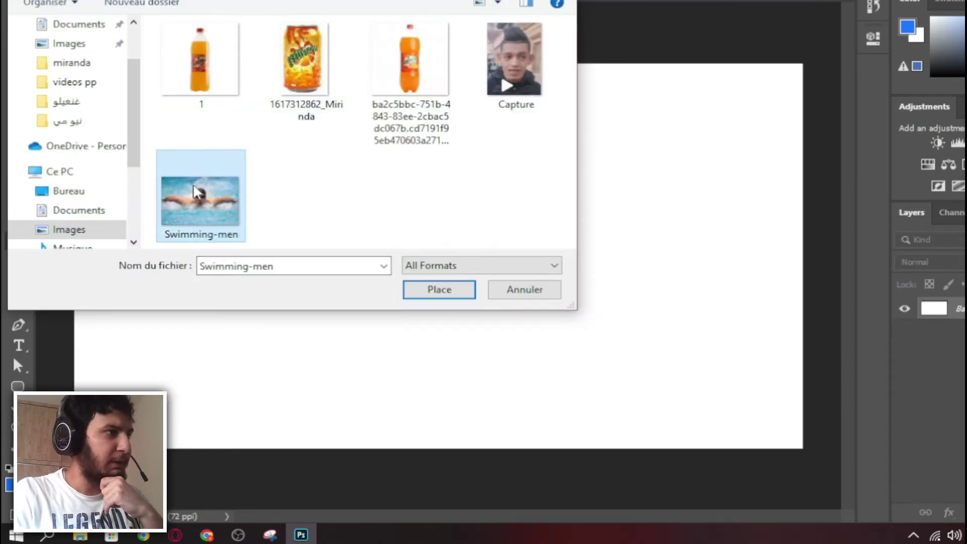
double_click(194, 185)
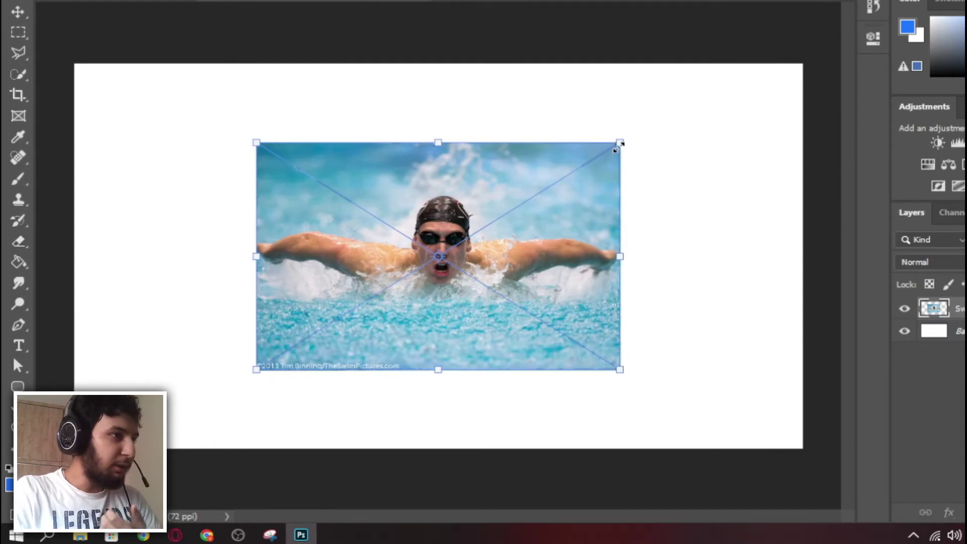
left_click_drag(619, 143, 460, 121)
left_click_drag(552, 346, 803, 449)
right_click(619, 291)
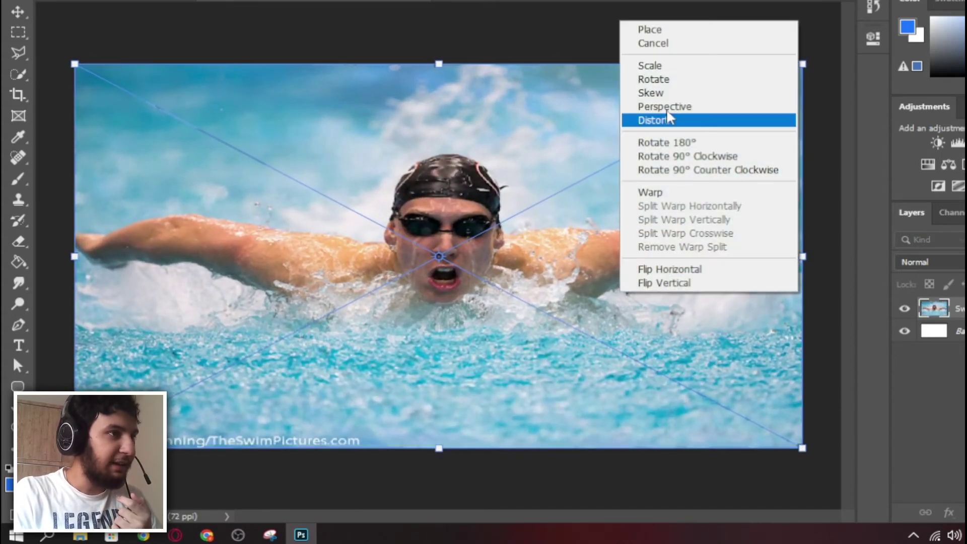
left_click(650, 32)
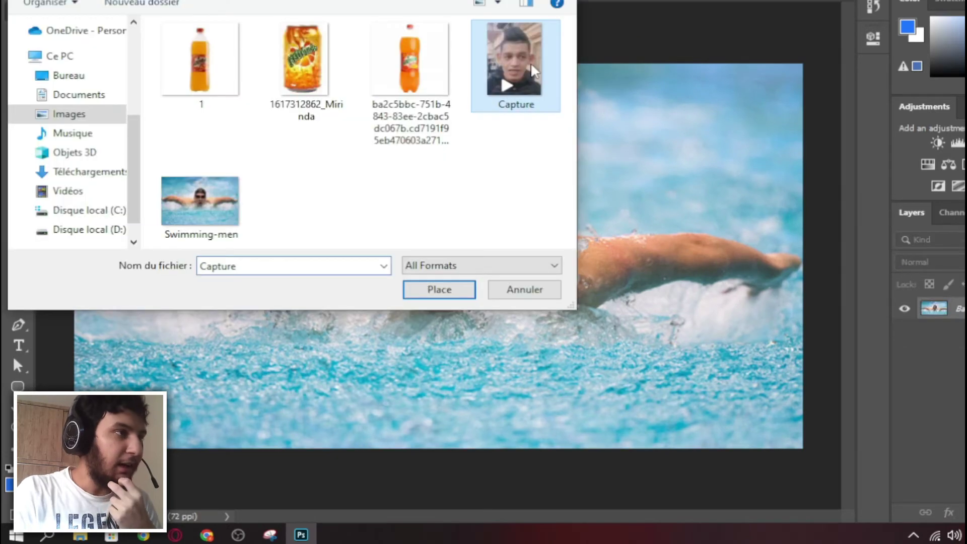
Place the Capture photo over the swimmer's head and enlarge it to nearly the full canvas height
double_click(530, 62)
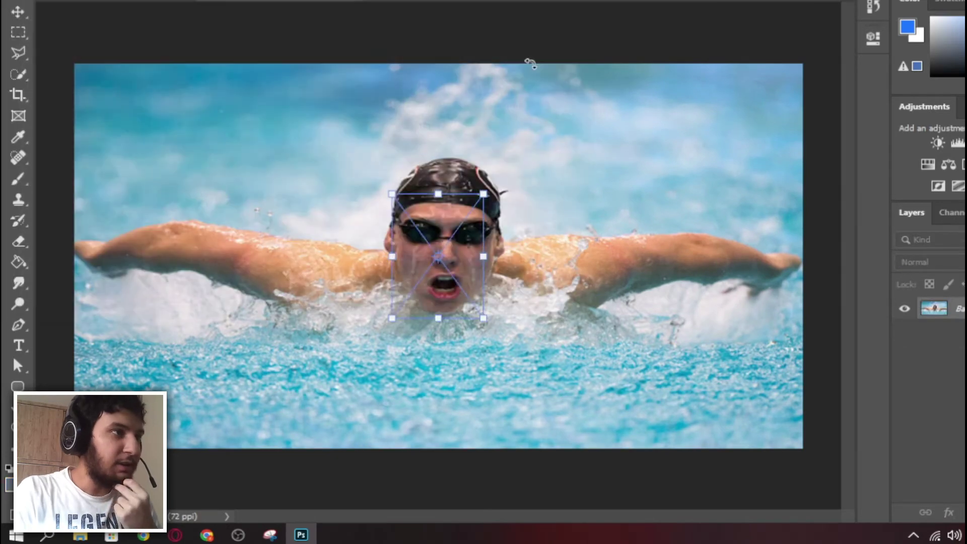
left_click_drag(485, 196, 627, 3)
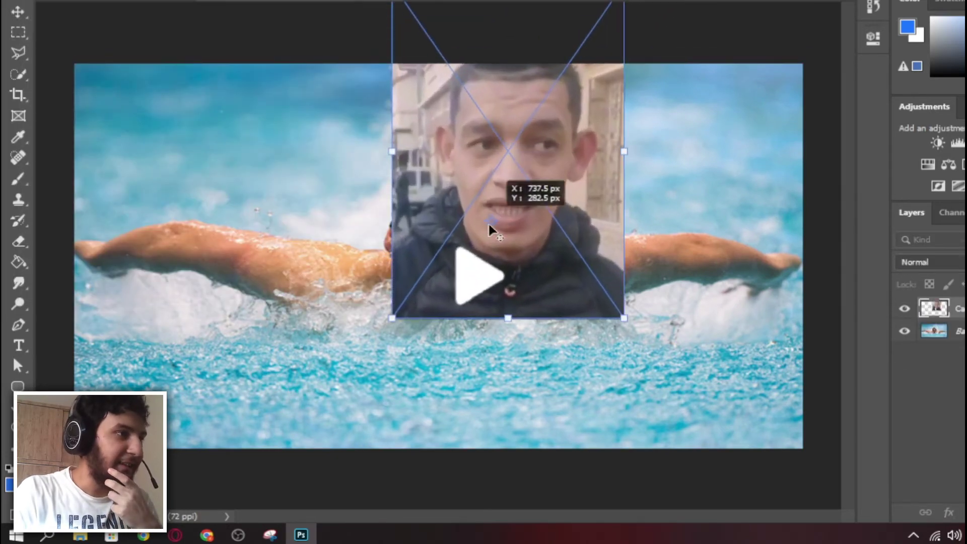
left_click_drag(538, 122, 505, 215)
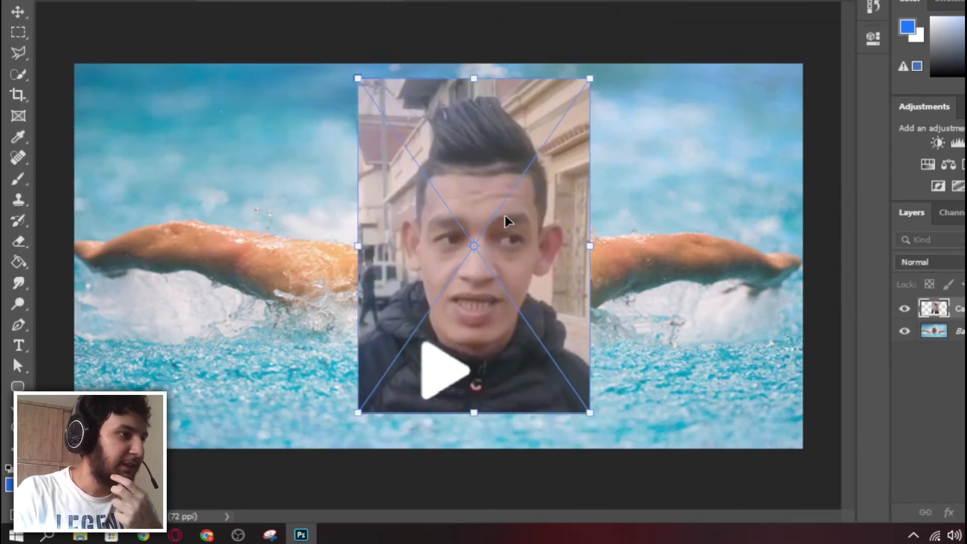
left_click_drag(588, 77, 619, 64)
right_click(538, 111)
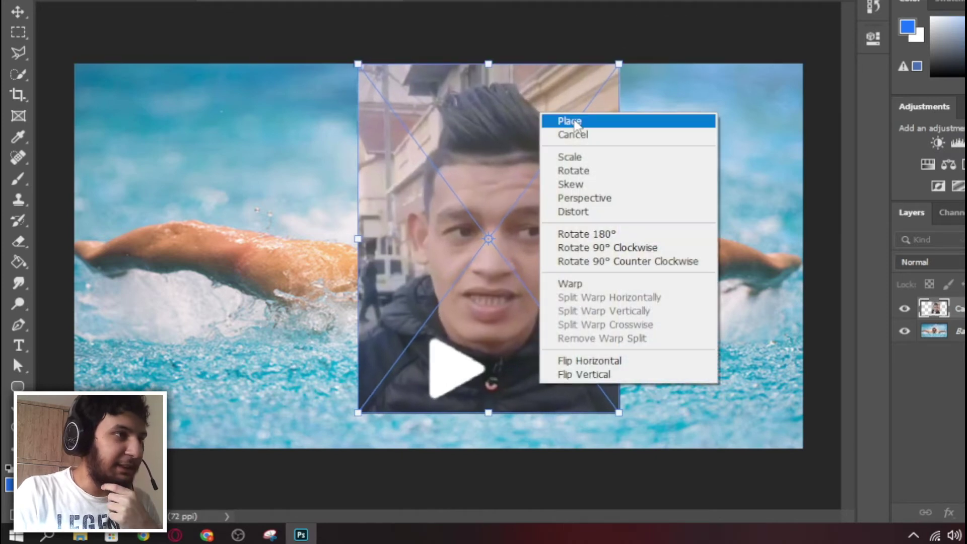
left_click(549, 120)
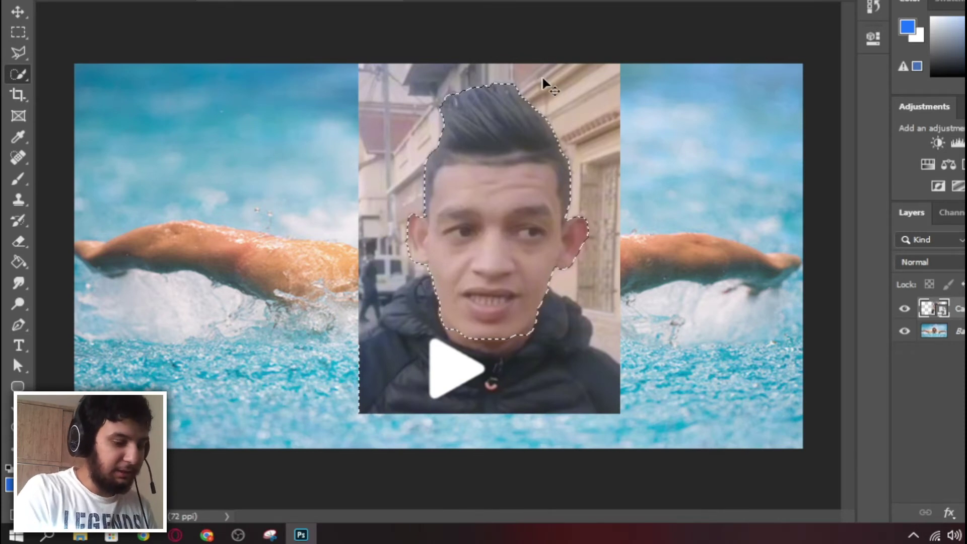
Mask the placed photo down to the man's head and refine the mask edge along the top of his hair
left_click(965, 513)
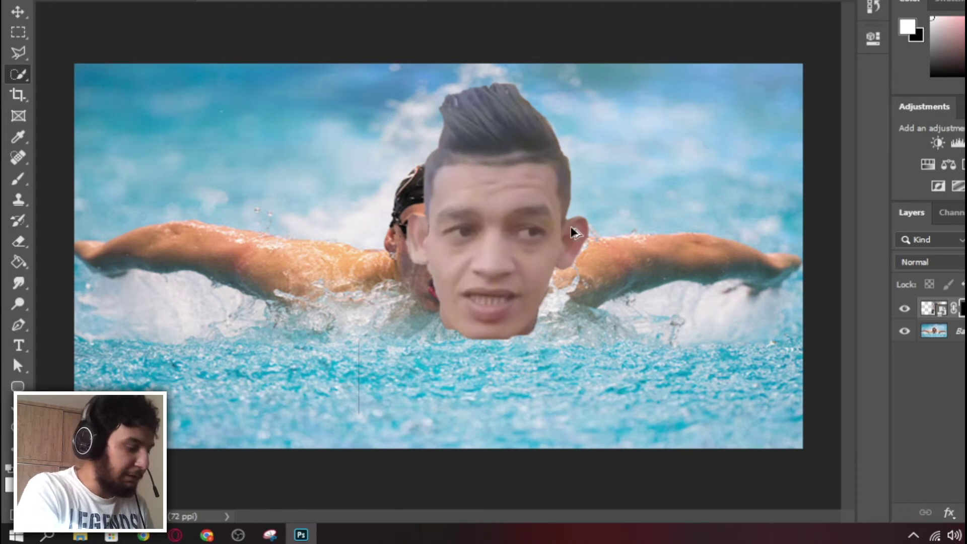
key("alt+ctrl+r")
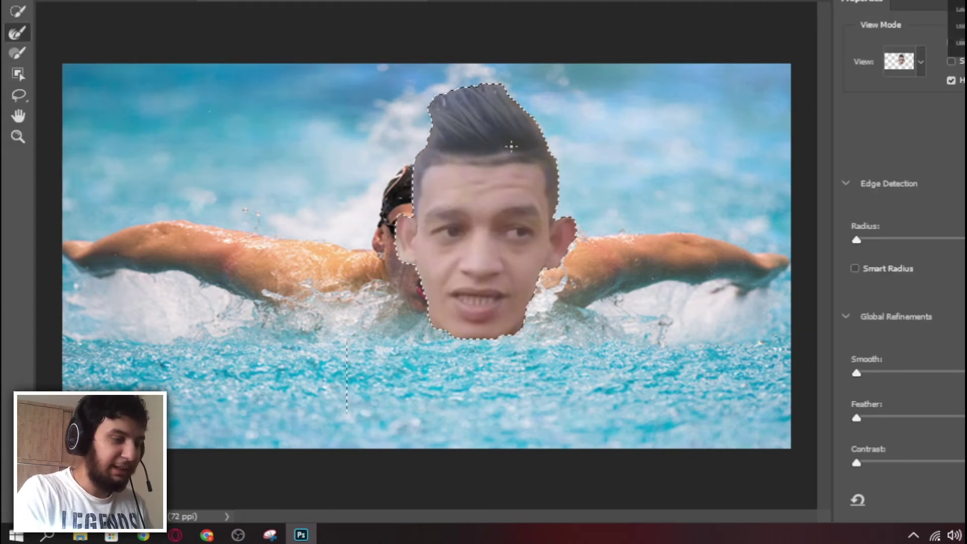
key("ctrl+plus")
key("ctrl+plus")
key("ctrl+plus")
left_click_drag(614, 142, 547, 537)
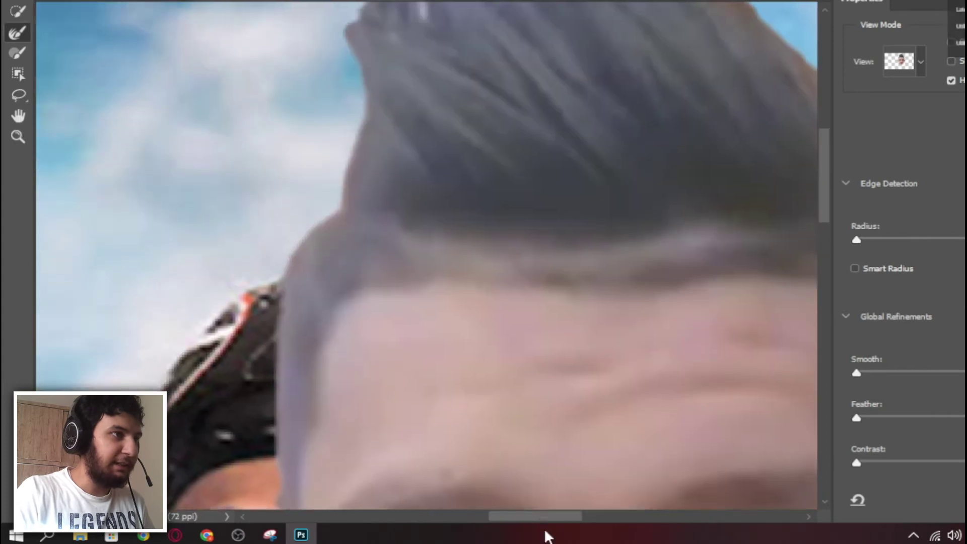
scroll(557, 438, "up", 3)
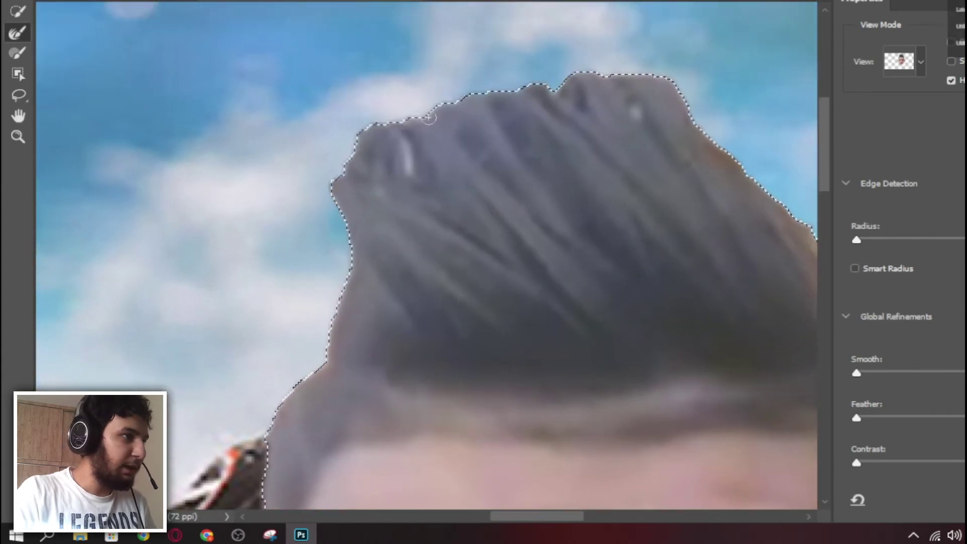
mouse_move(428, 117)
left_mouse_down()
mouse_move(347, 138)
mouse_move(386, 127)
mouse_move(367, 185)
left_mouse_up()
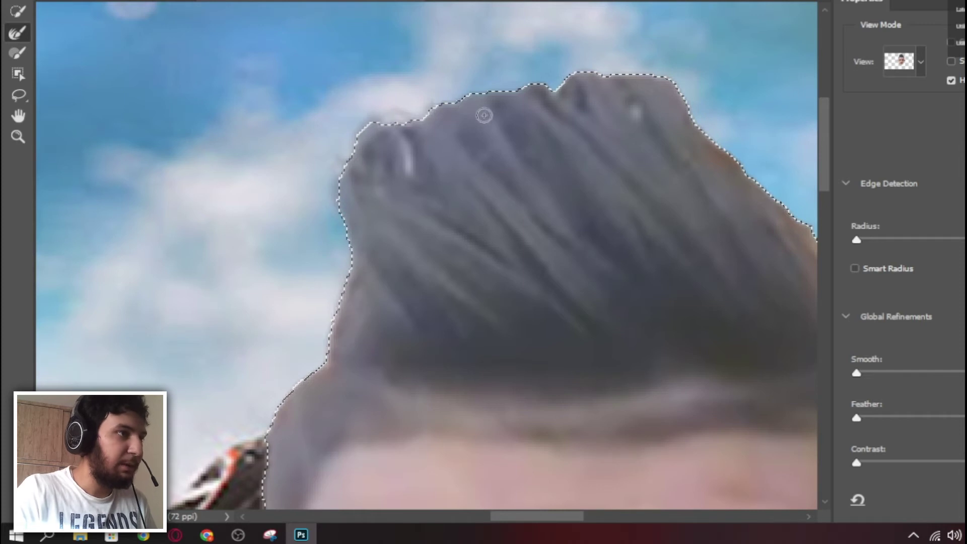
mouse_move(484, 115)
left_mouse_down()
mouse_move(557, 66)
mouse_move(622, 97)
mouse_move(634, 83)
mouse_move(675, 132)
mouse_move(703, 98)
mouse_move(726, 192)
left_mouse_up()
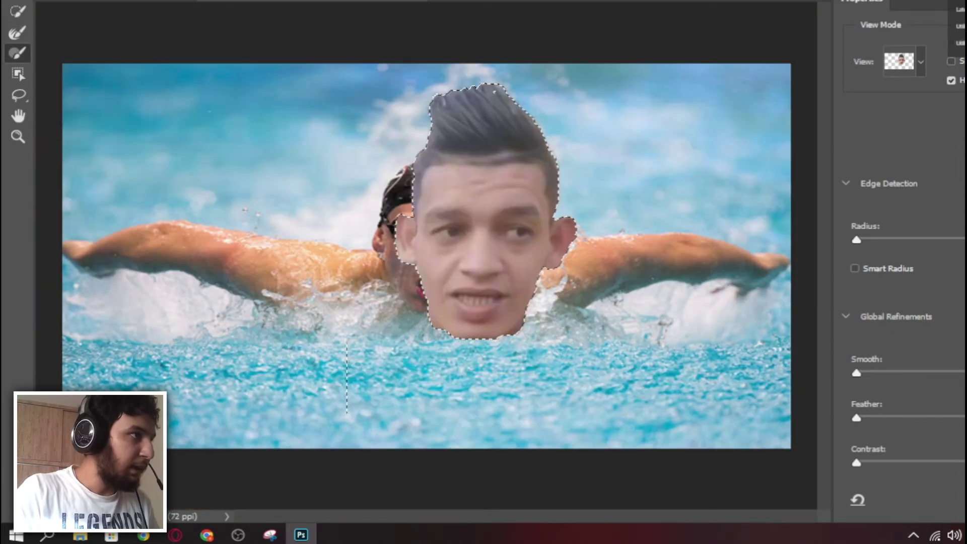
Trim the mask around the jaw and chin into a smooth curve, removing the leftover neck, and apply it
key("ctrl+plus")
key("ctrl+plus")
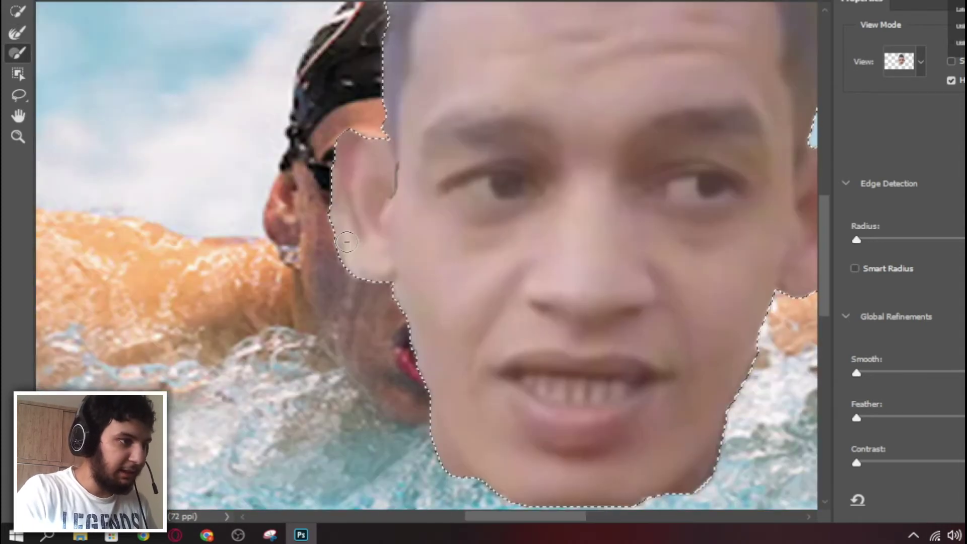
key("ctrl+plus")
mouse_move(465, 484)
left_mouse_down()
mouse_move(460, 281)
mouse_move(444, 246)
mouse_move(419, 302)
mouse_move(507, 385)
left_mouse_up()
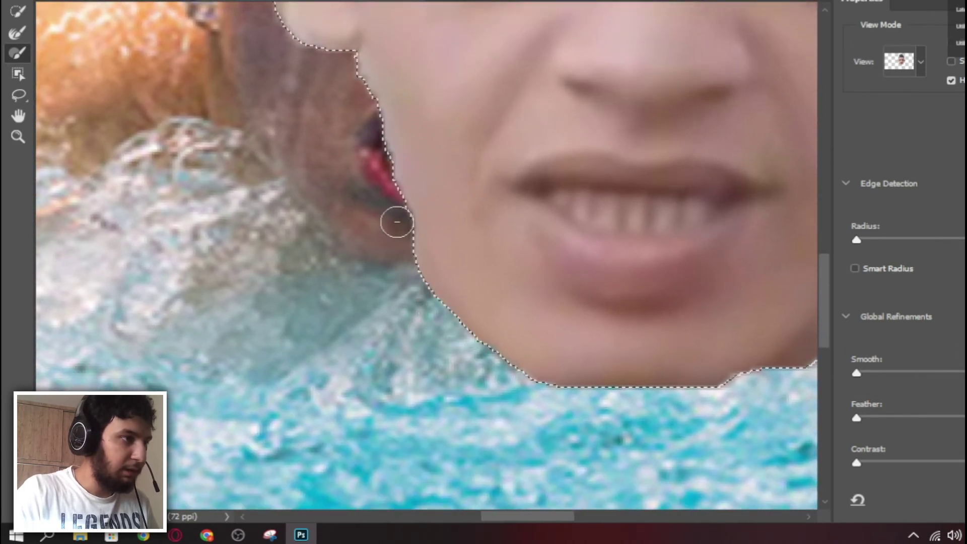
mouse_move(397, 221)
left_mouse_down()
mouse_move(458, 307)
mouse_move(584, 383)
mouse_move(629, 388)
left_mouse_up()
left_click_drag(735, 377, 481, 379)
mouse_move(624, 286)
left_mouse_down()
mouse_move(536, 396)
mouse_move(609, 323)
left_mouse_up()
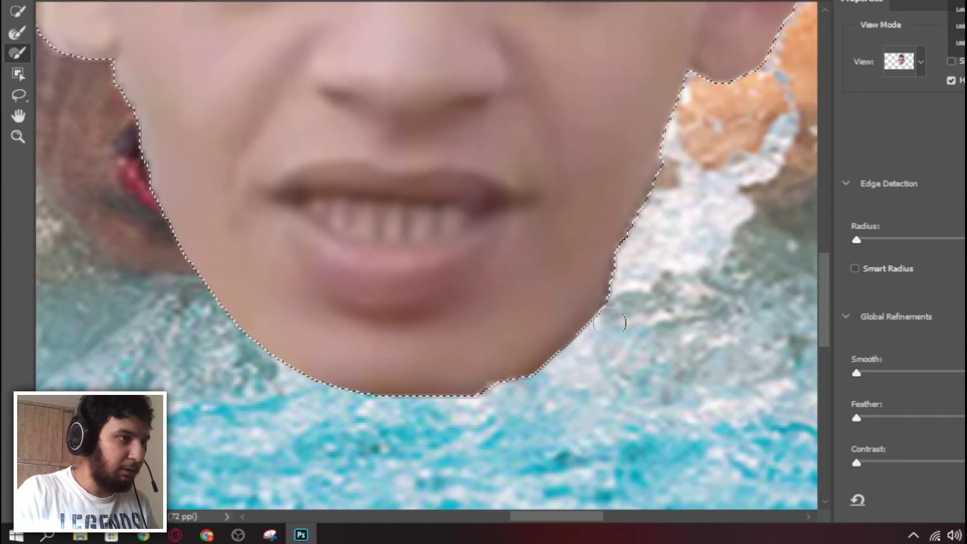
key("Return")
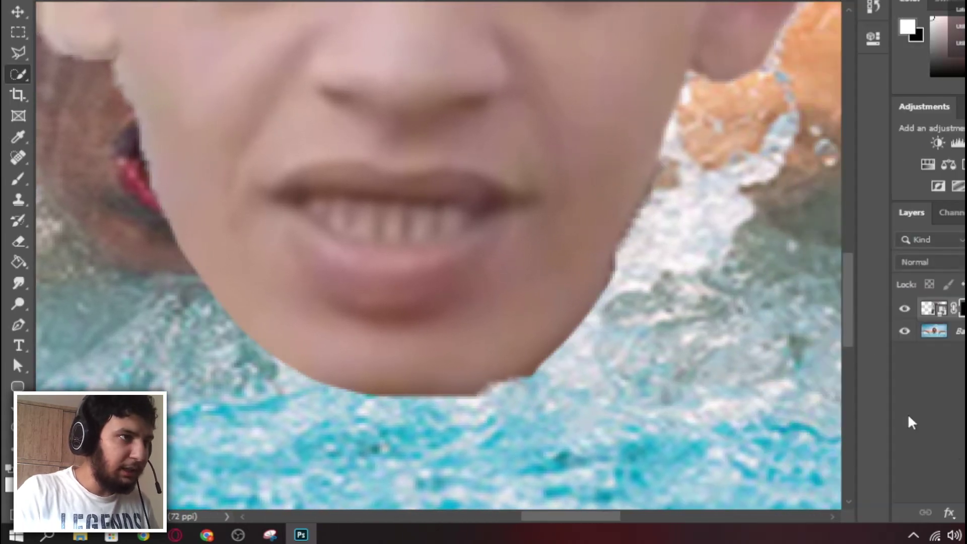
Move the cut-out head onto the swimmer's head and shrink it to about two thirds of its size
scroll(502, 282, "up", 3)
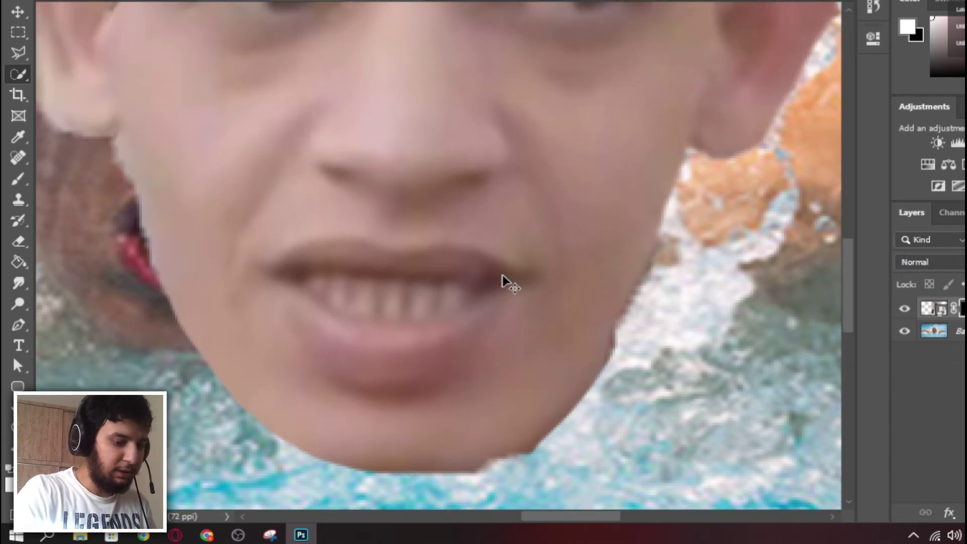
scroll(502, 282, "down", 5)
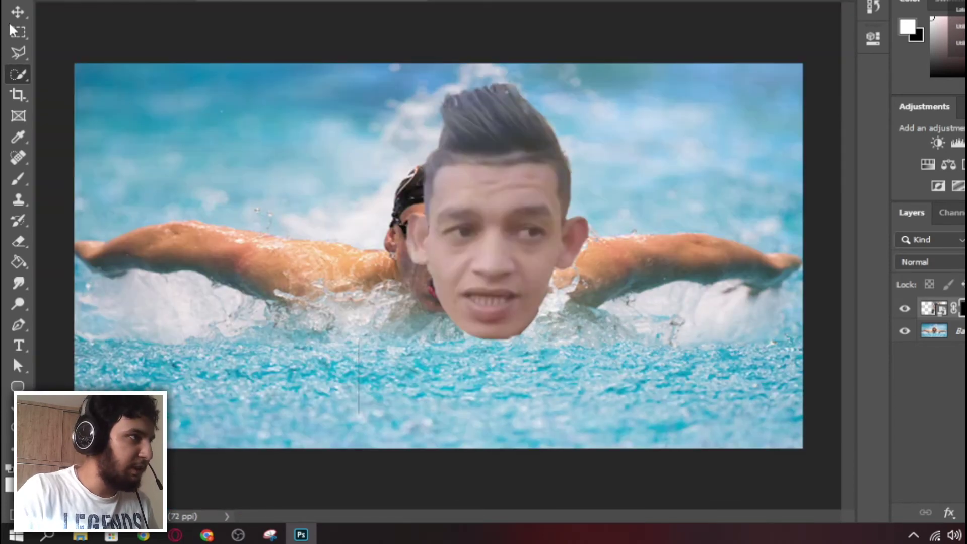
left_click(16, 13)
left_click_drag(515, 189, 476, 174)
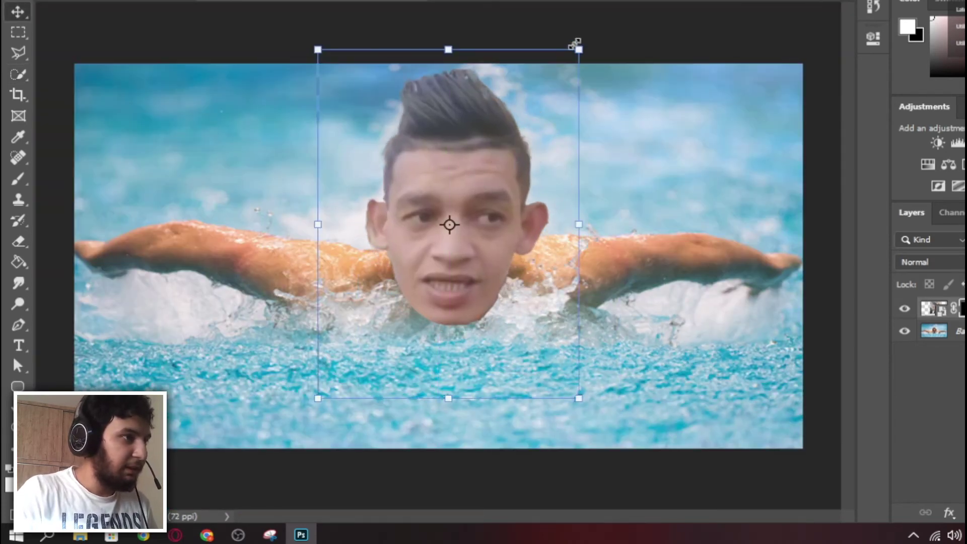
left_click_drag(575, 45, 492, 168)
left_click_drag(411, 235, 447, 214)
left_click_drag(527, 139, 526, 114)
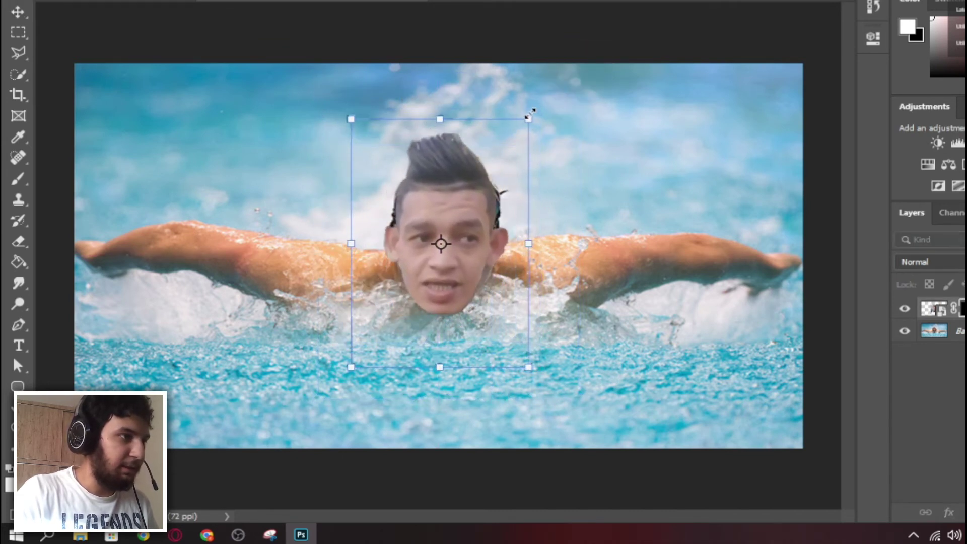
Stretch the cut-out head wider and slightly taller to cover the swimmer's cap, and warm its colours with a smart filter
mouse_move(472, 185)
left_mouse_down()
mouse_move(467, 198)
mouse_move(471, 179)
left_mouse_up()
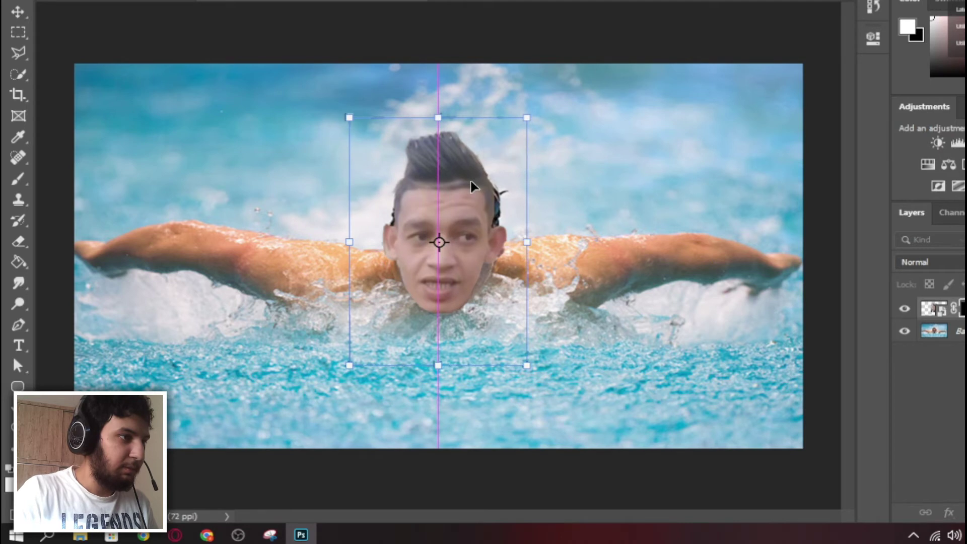
left_click_drag(526, 248, 565, 245)
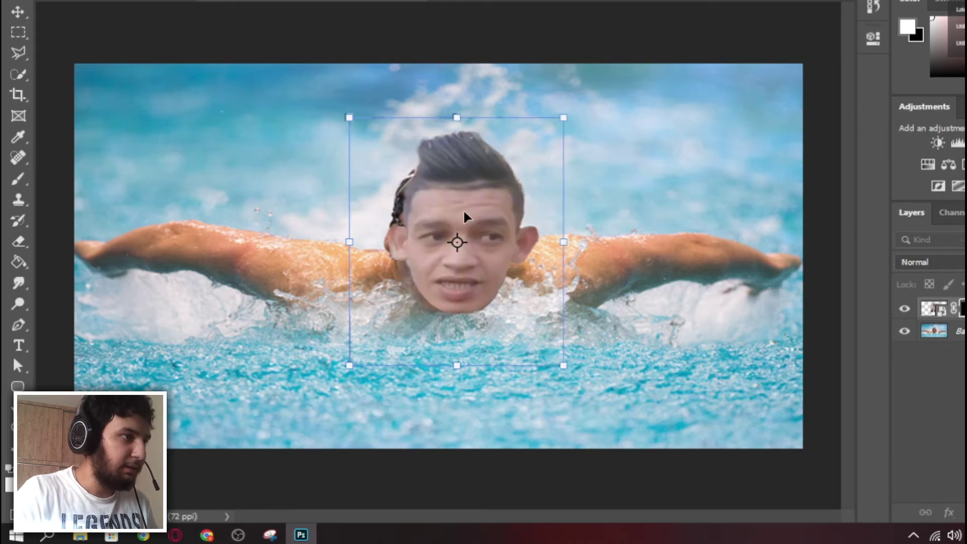
left_click_drag(463, 209, 448, 211)
left_click_drag(439, 120, 440, 112)
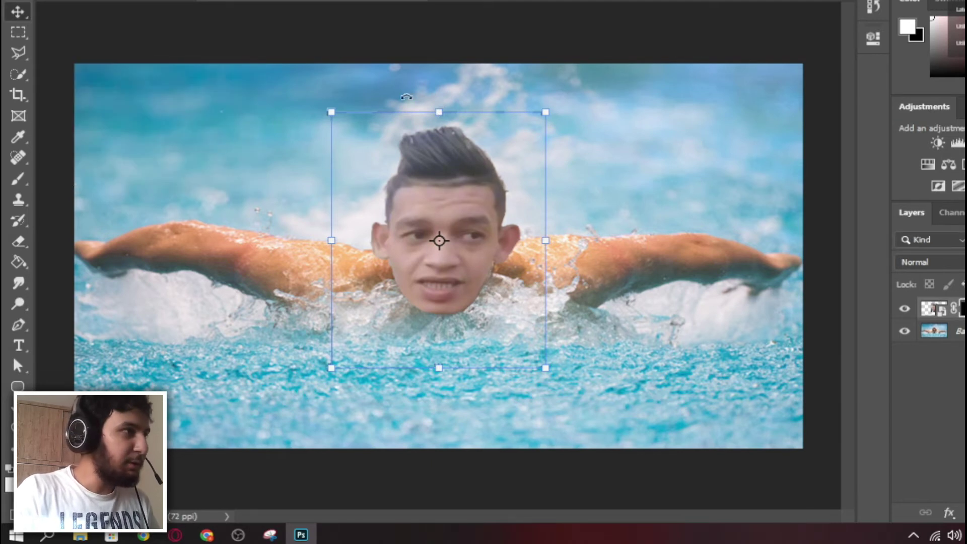
left_click(230, 0)
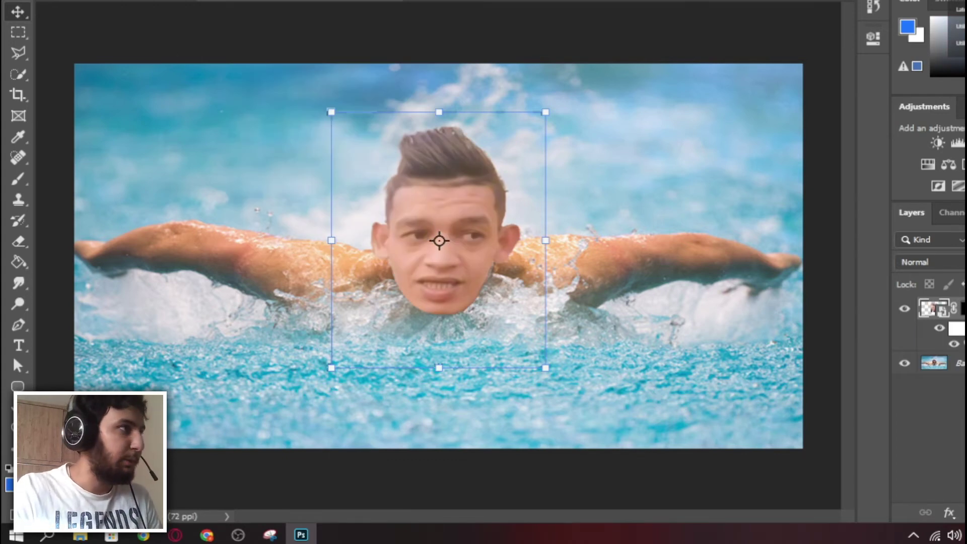
left_click(36, 0)
left_click(102, 259)
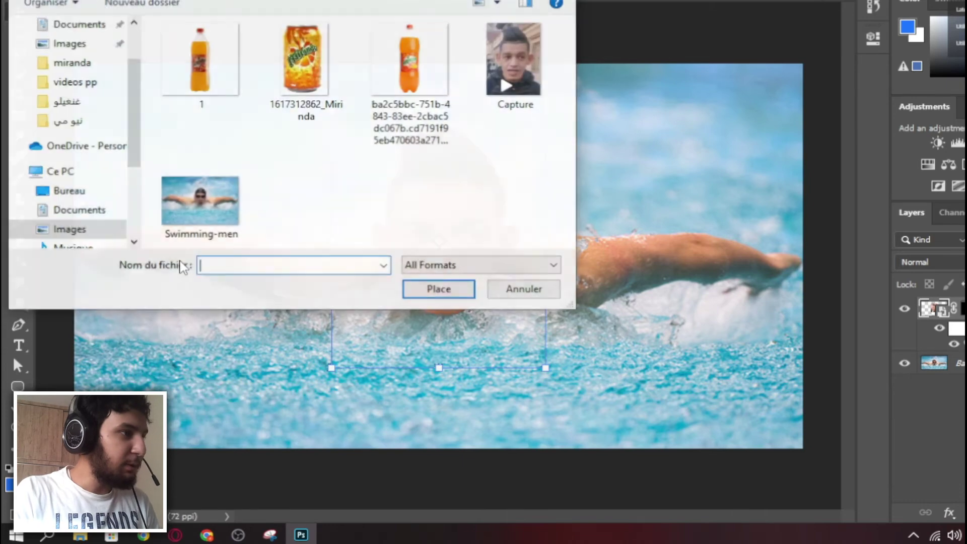
left_click(315, 80)
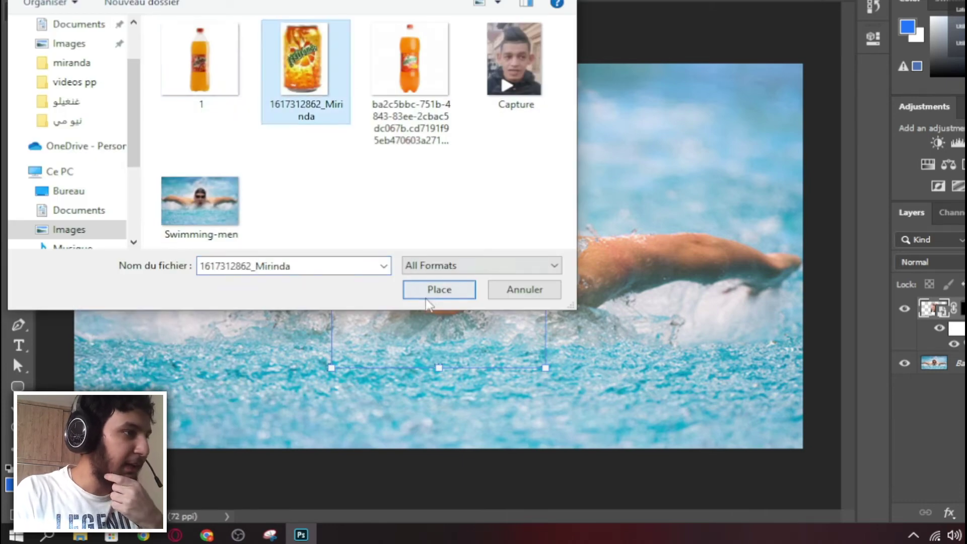
left_click(434, 290)
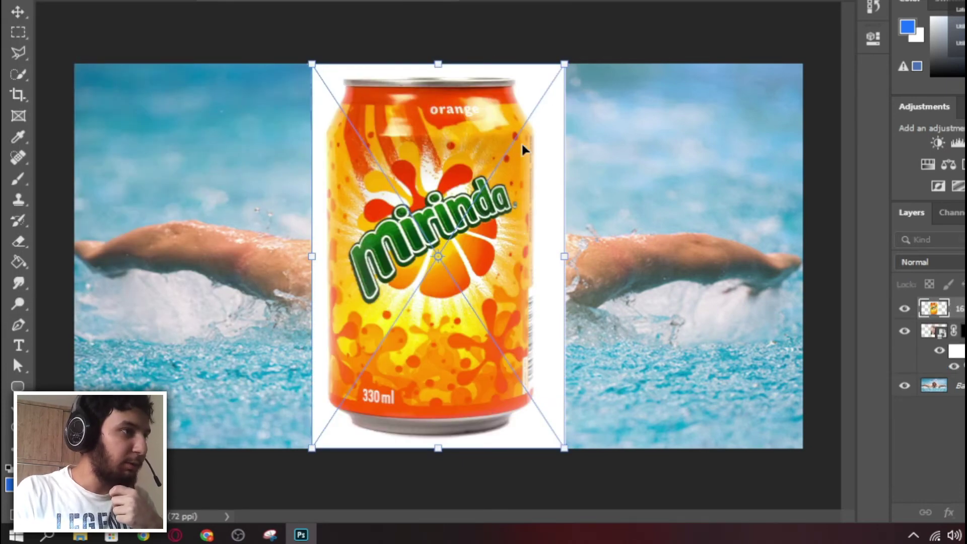
key("Return")
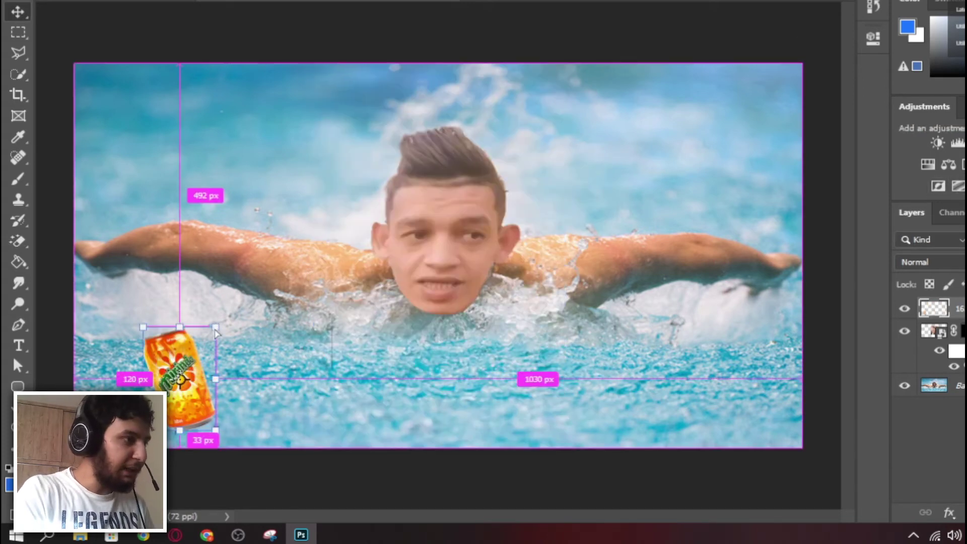
Erase the lower end of the tilted can along a ragged waterline, using a smaller Eraser brush at 100% hardness
key("ctrl+plus")
key("ctrl+plus")
left_click_drag(179, 372, 463, 11)
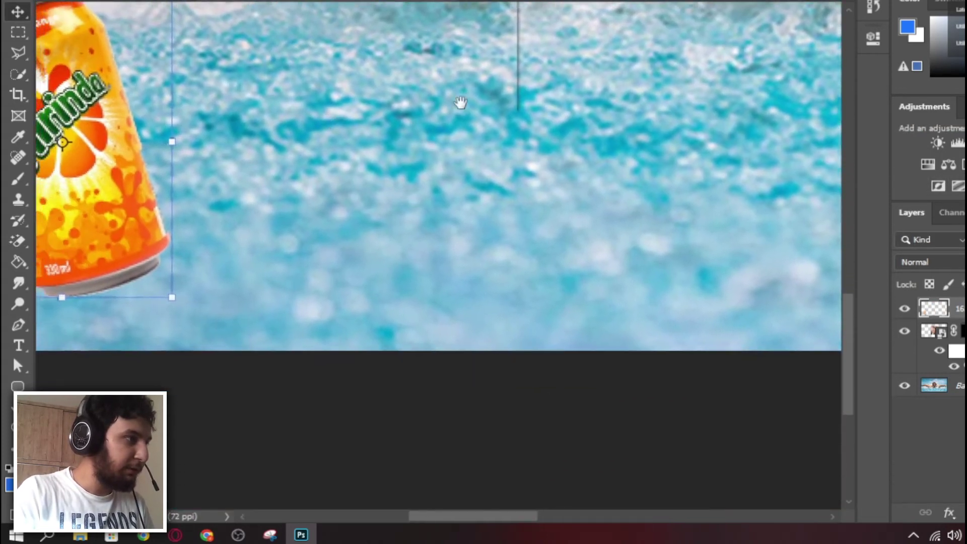
left_click_drag(459, 104, 676, 46)
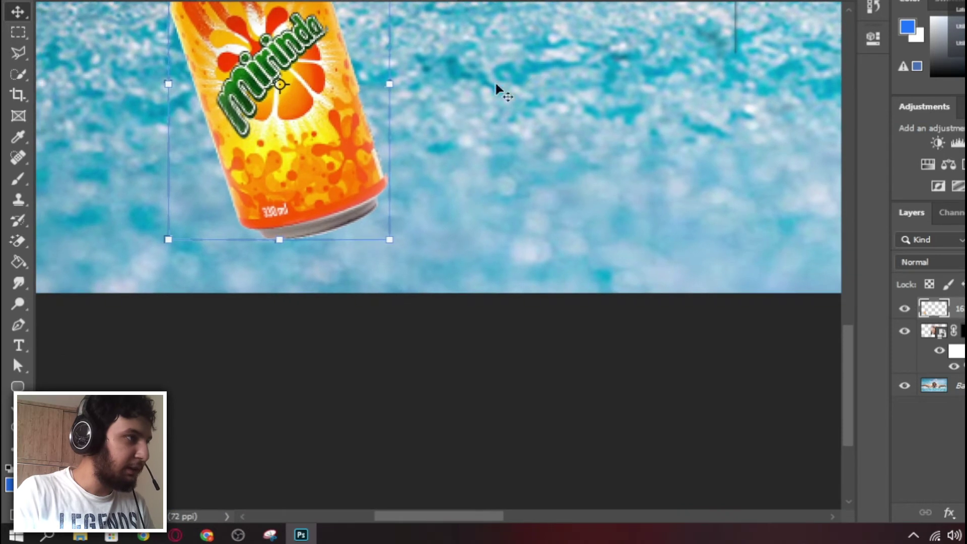
left_click(19, 237)
right_click(21, 237)
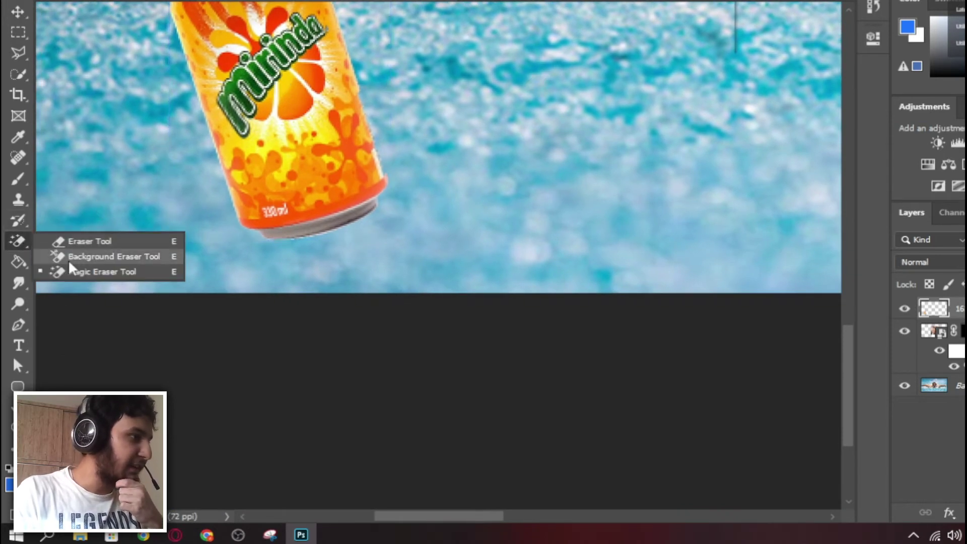
left_click(71, 244)
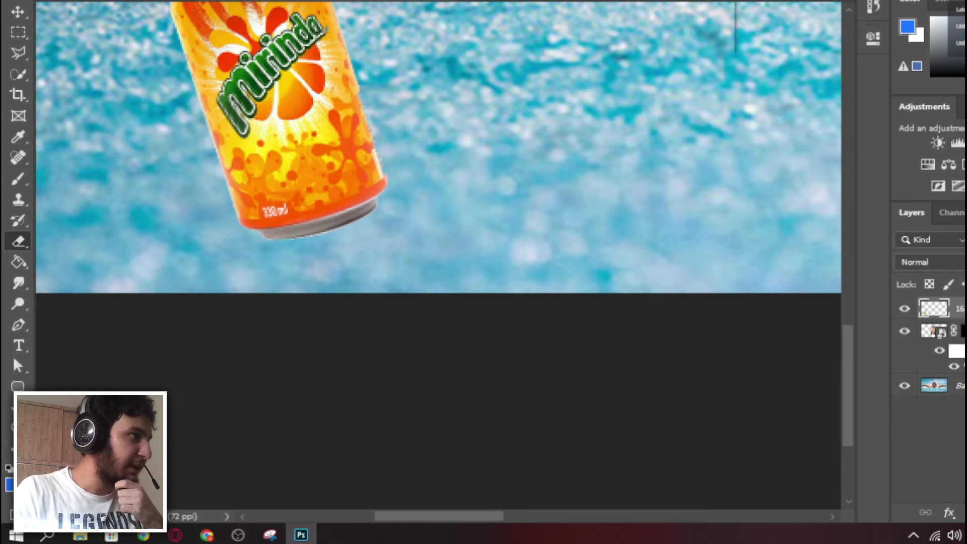
left_click(65, 1)
left_click_drag(161, 17, 110, 17)
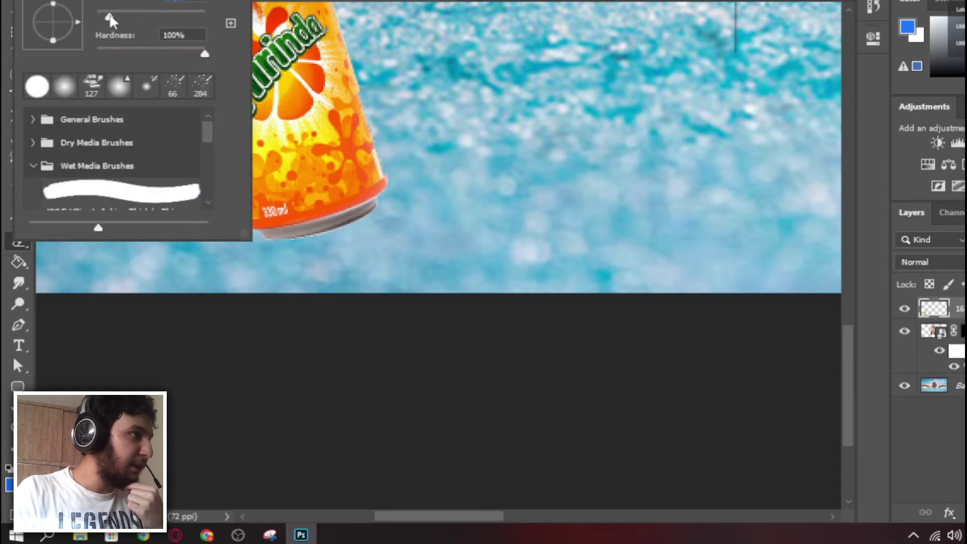
left_click(390, 198)
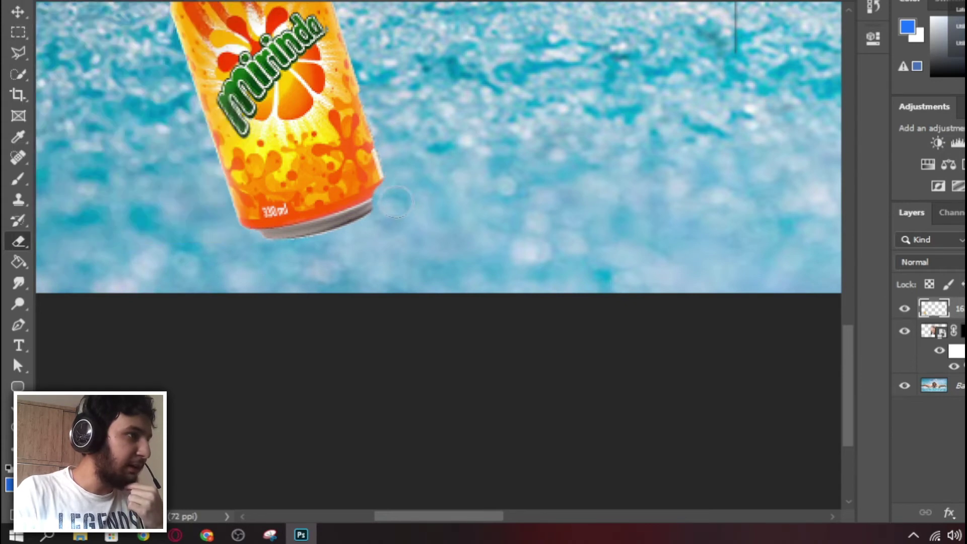
mouse_move(350, 225)
left_mouse_down()
mouse_move(266, 242)
mouse_move(249, 204)
mouse_move(370, 199)
mouse_move(316, 184)
mouse_move(296, 199)
mouse_move(246, 200)
mouse_move(198, 168)
left_mouse_up()
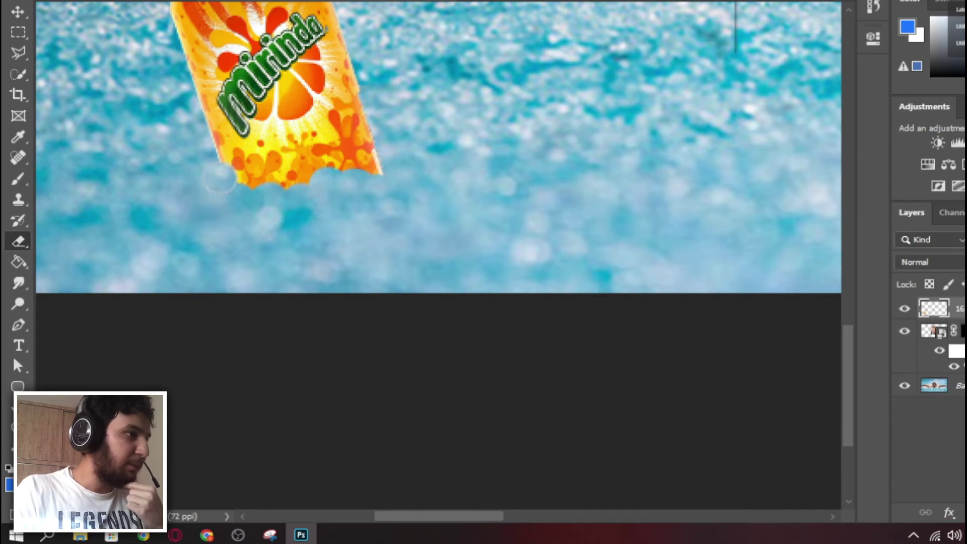
key("ctrl+0")
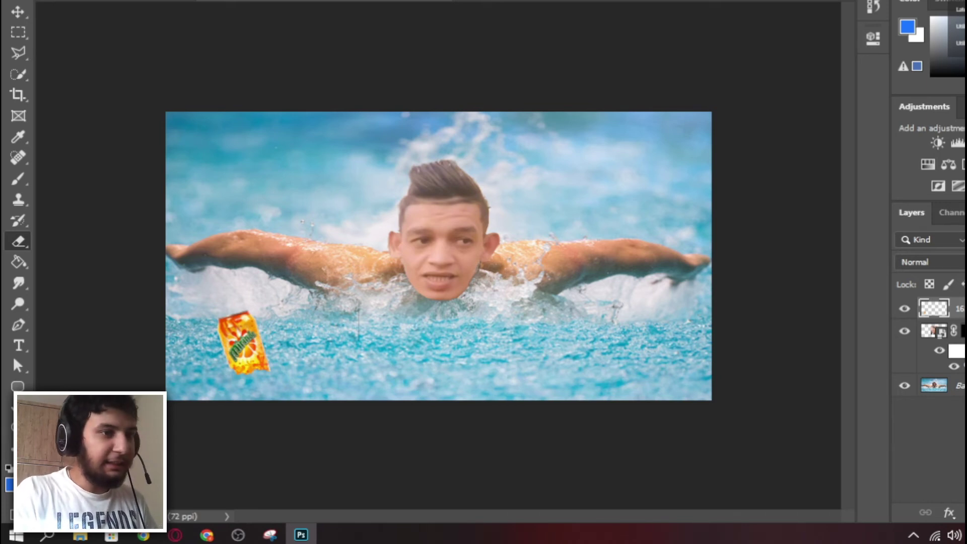
Duplicate the Mirinda can layer twice, placing one copy at the photo's lower edge and a shrunken copy above the swimmer's outstretched arm
right_click(959, 308)
left_click(934, 21)
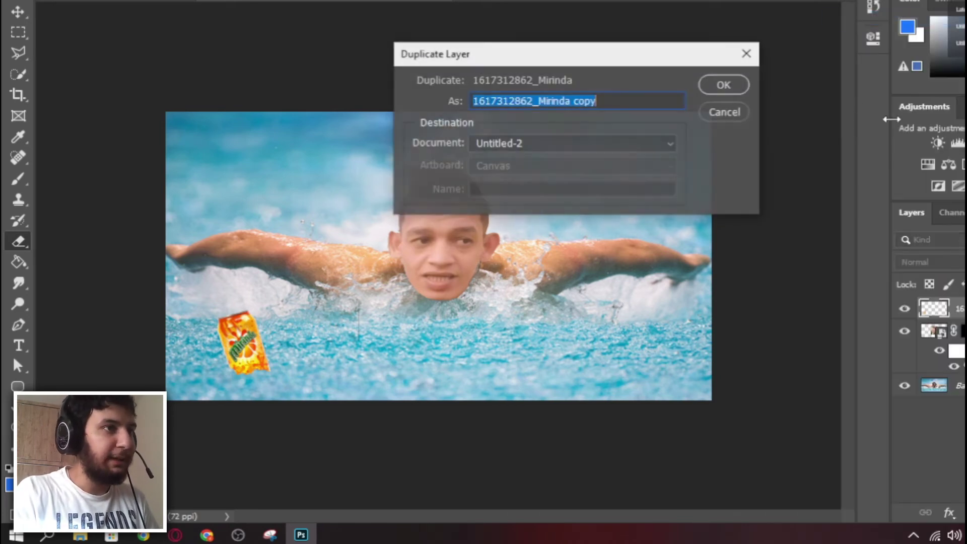
left_click(702, 85)
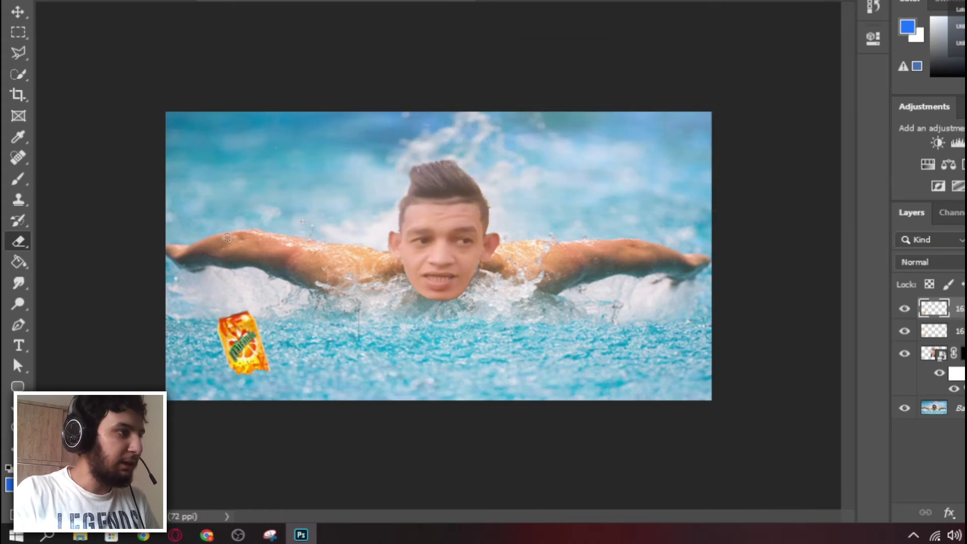
left_click(22, 5)
Place the Mirinda bottle image in the swimmer document and mask out its white background with a quick selection
left_click(99, 256)
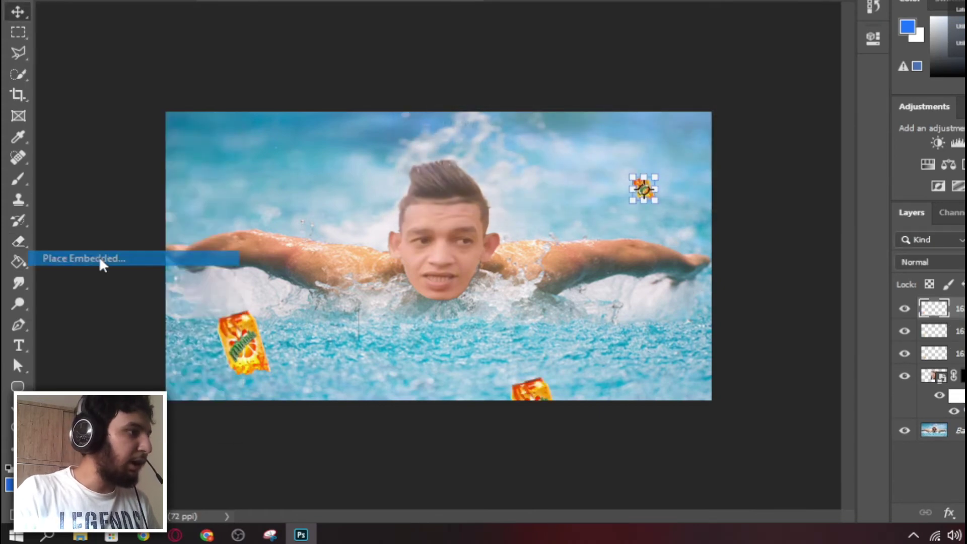
double_click(408, 49)
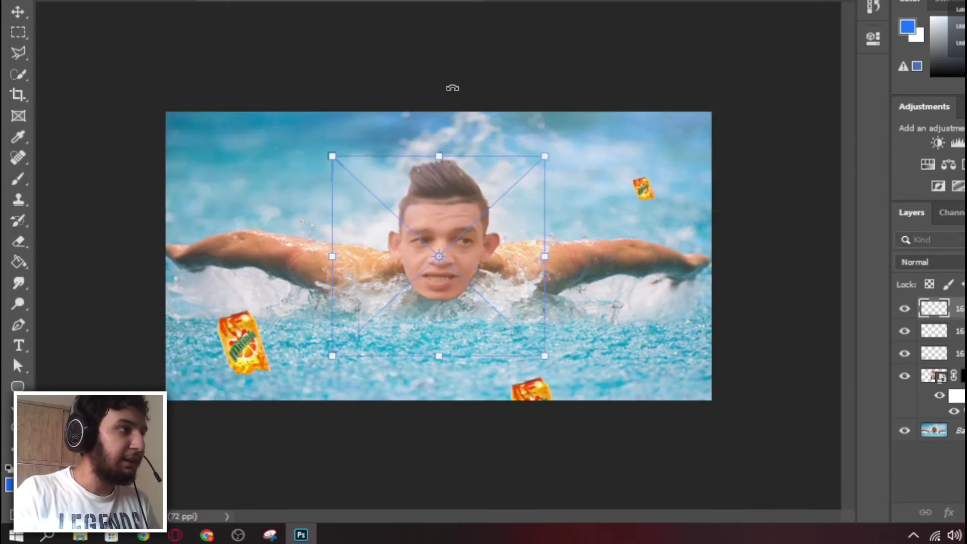
key("Return")
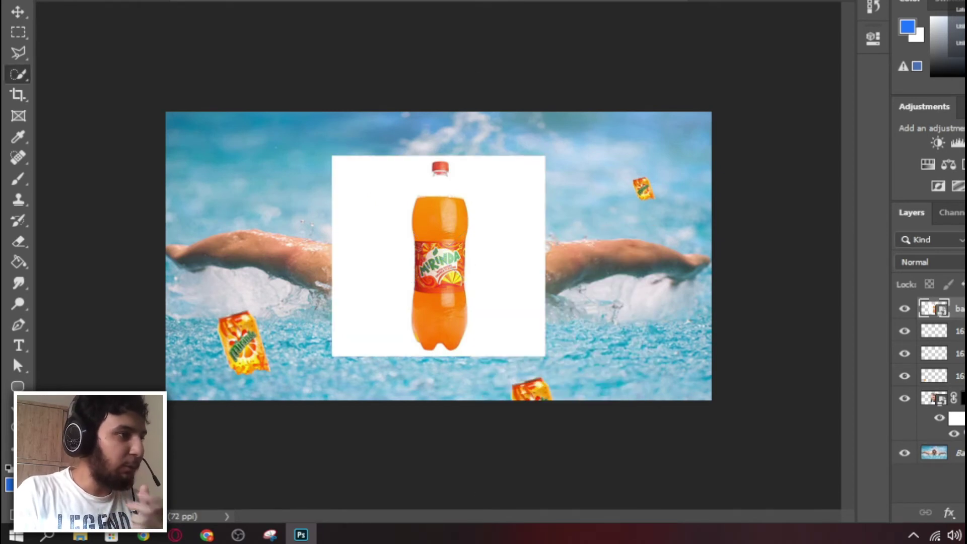
left_click(439, 272)
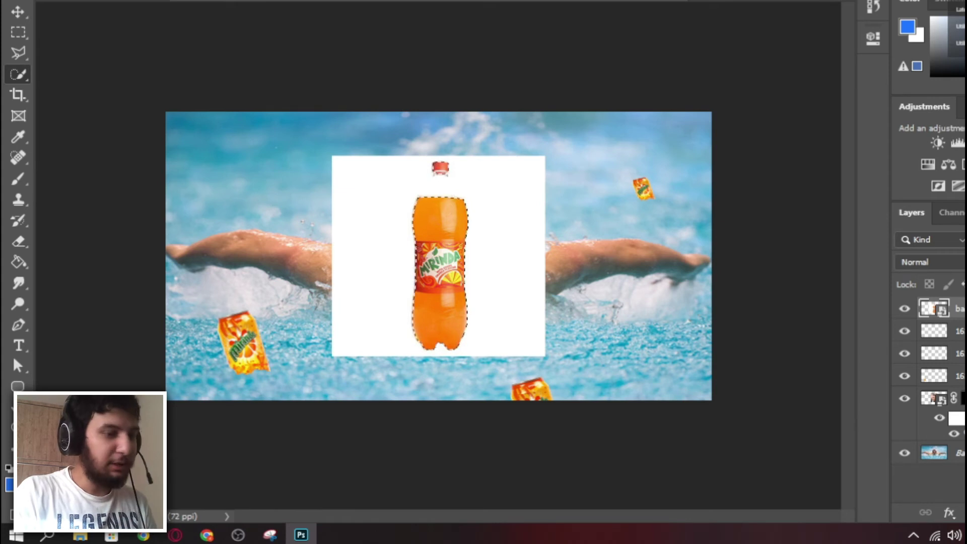
left_click(966, 513)
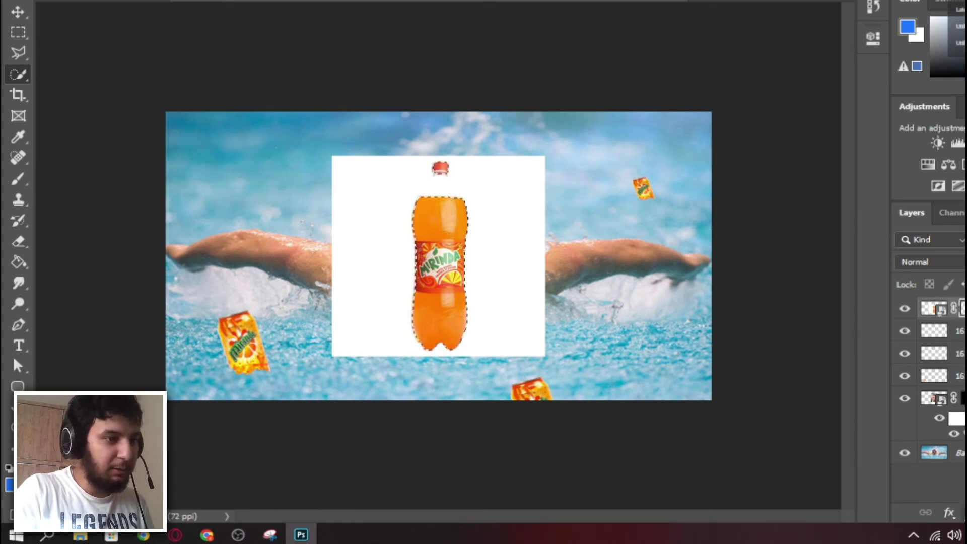
Shrink the bottle to about half size, move it into the photo's lower right corner area and tilt it diagonally
left_click_drag(429, 276, 519, 201)
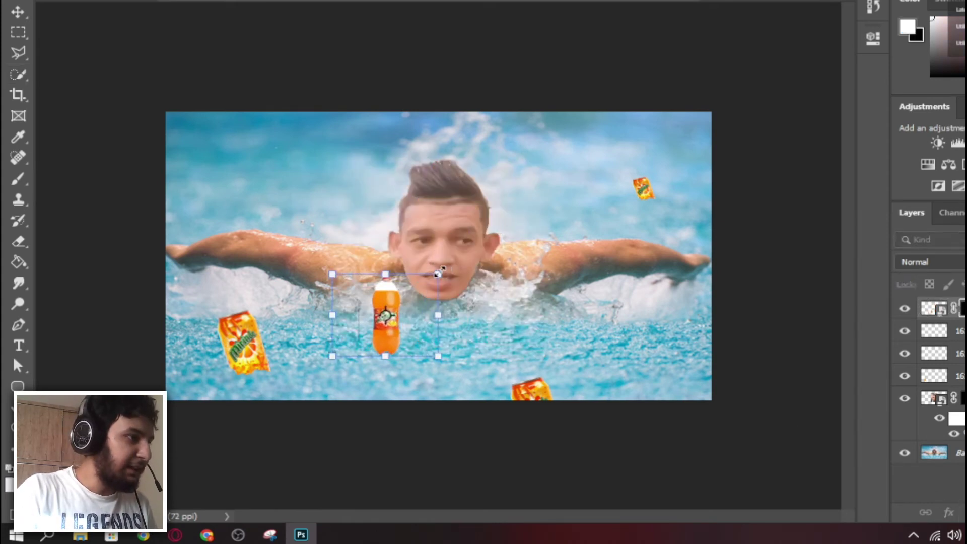
left_click_drag(424, 237, 641, 266)
left_click_drag(751, 198, 879, 292)
mouse_move(684, 271)
left_mouse_down()
mouse_move(686, 294)
mouse_move(682, 278)
left_mouse_up()
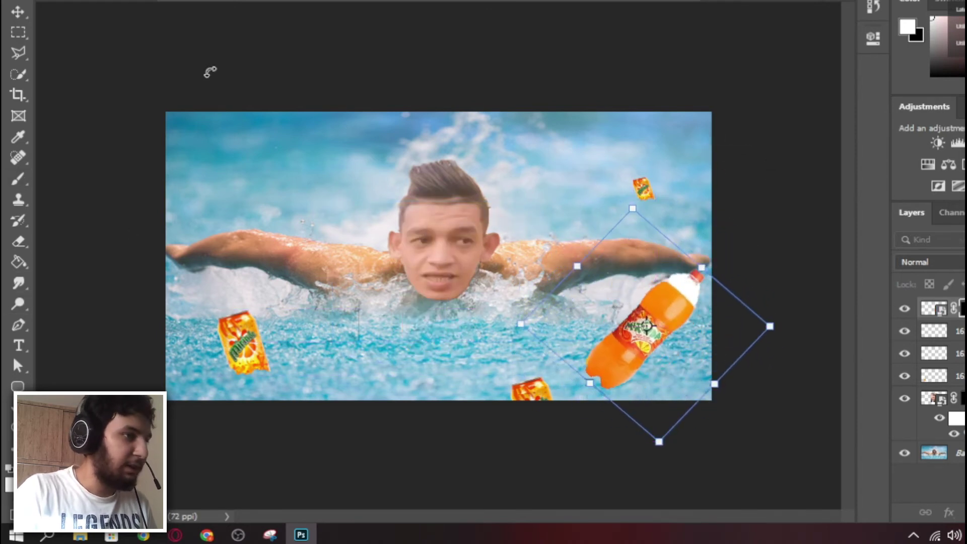
Duplicate the bottle layer and erase the lower end of the original bottle along a ragged waterline
left_click(18, 11)
right_click(965, 307)
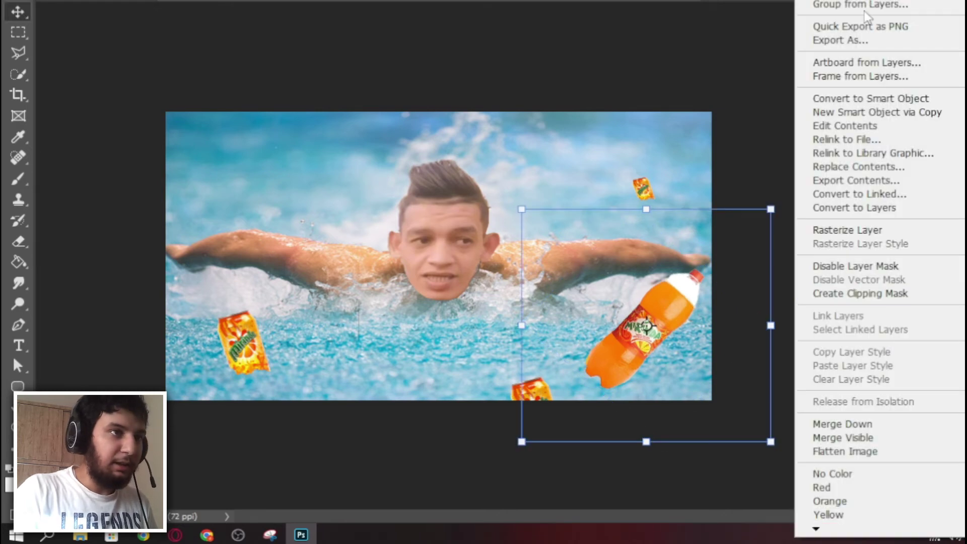
left_click(871, 1)
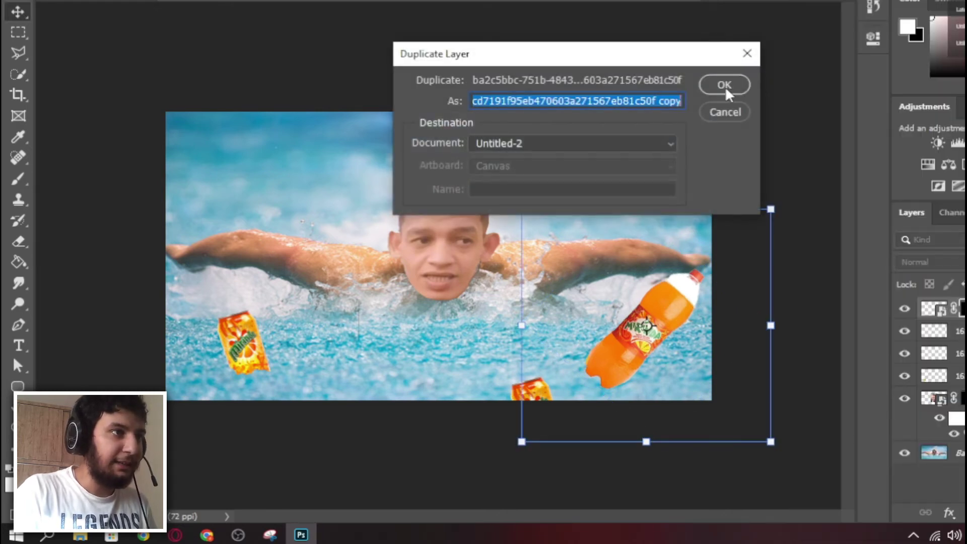
left_click(727, 82)
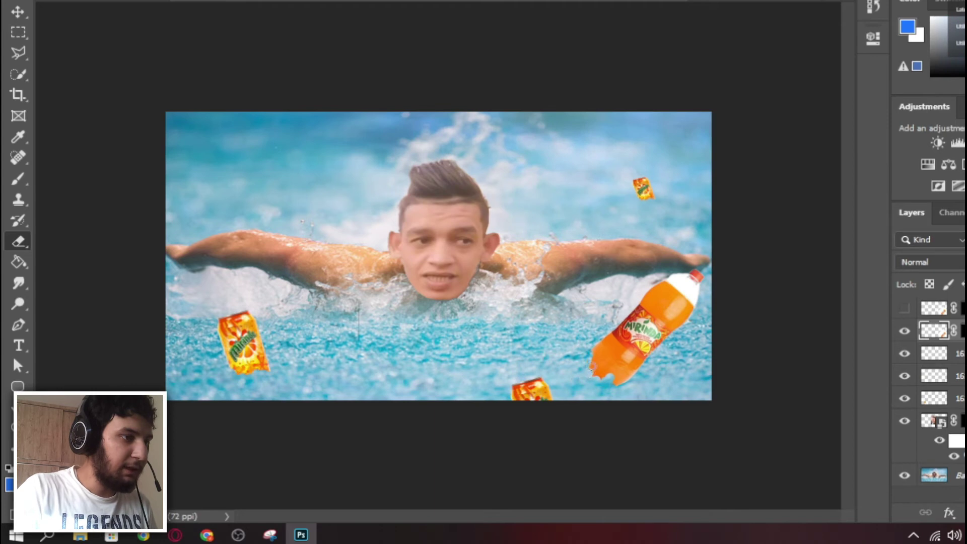
left_click_drag(592, 365, 601, 379)
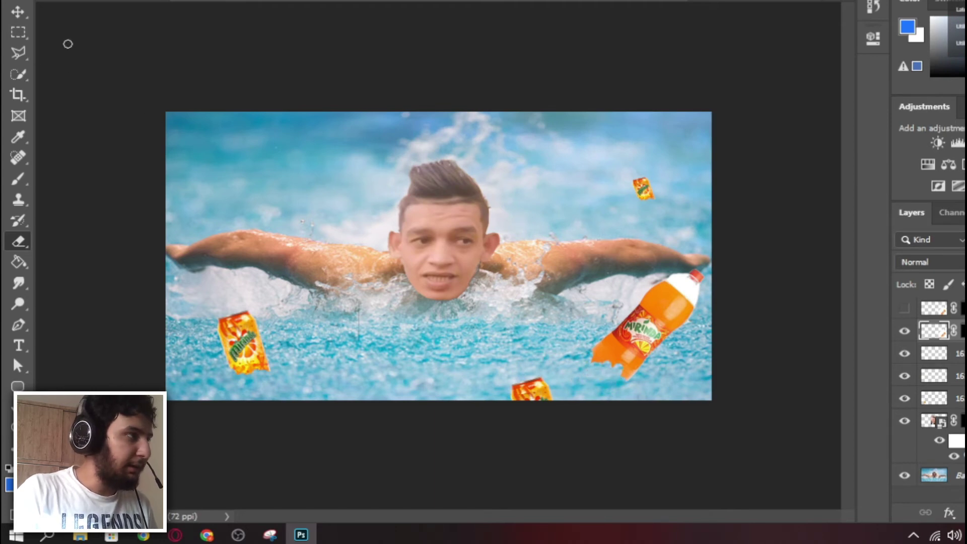
Show the bottle copy, lay it nearly horizontal in the water below the swimmer, and erase its underside in a ragged line
left_click(933, 308)
left_click(904, 308)
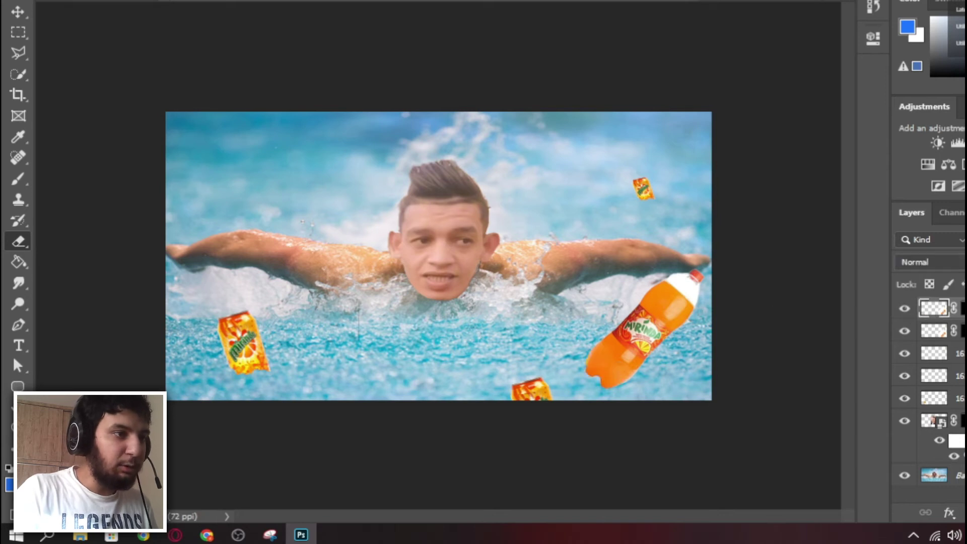
left_click(21, 16)
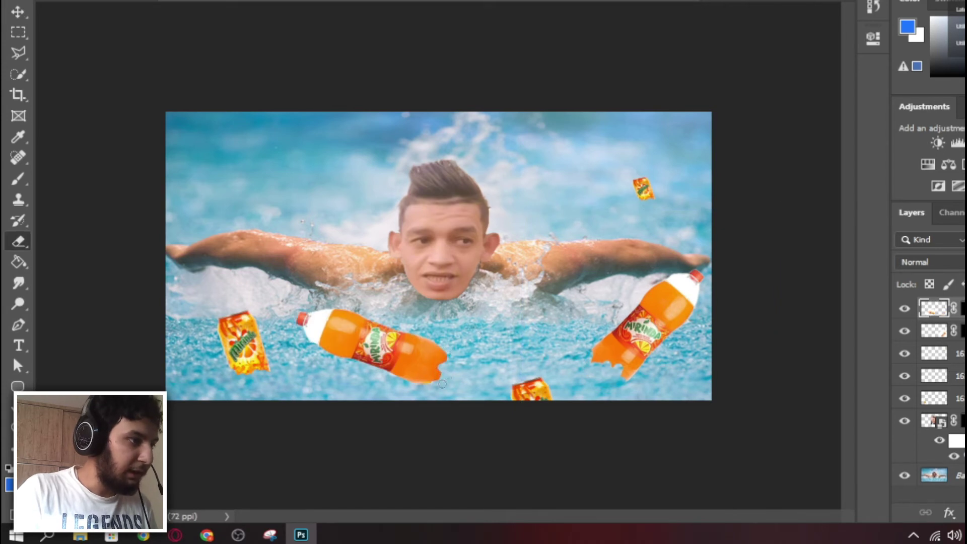
left_click_drag(442, 383, 434, 386)
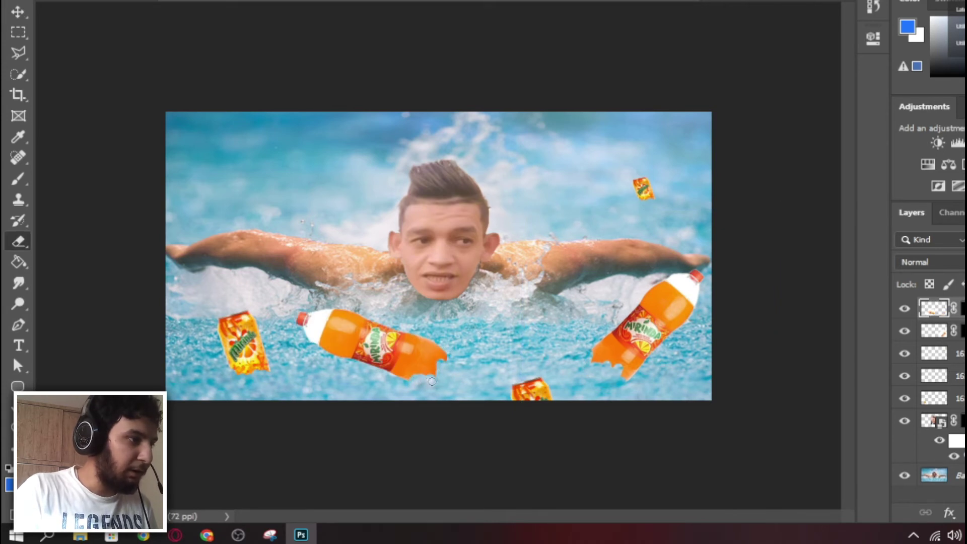
mouse_move(382, 367)
left_mouse_down()
mouse_move(400, 374)
mouse_move(368, 371)
mouse_move(341, 353)
left_mouse_up()
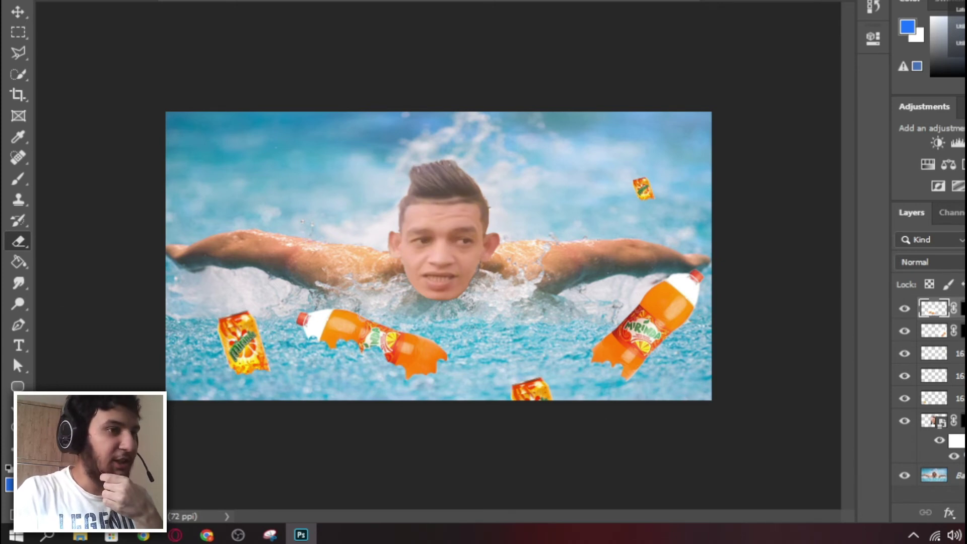
Paint the water around the swimmer with a light orange brush colour on a new layer, leaving the arms and head clear
left_click(19, 178)
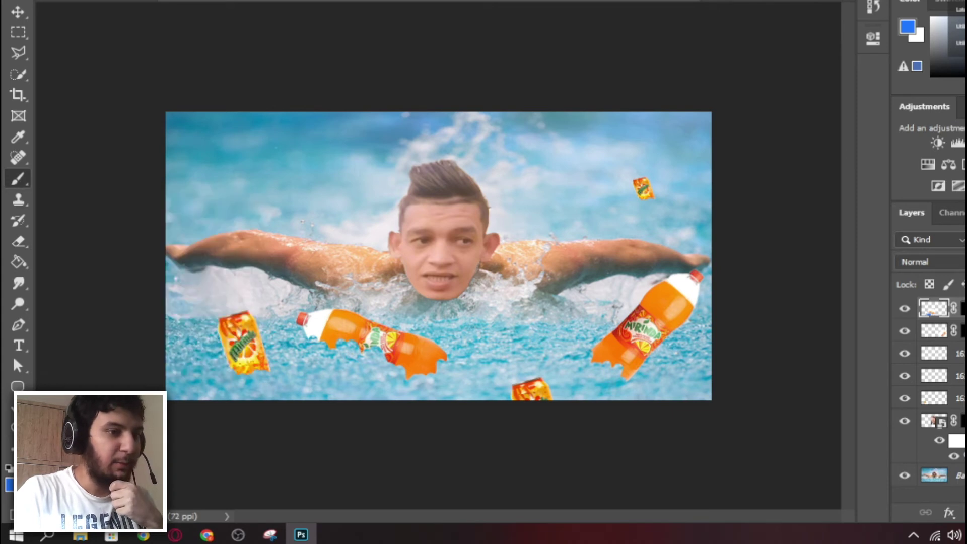
key("ctrl+alt+shift+n")
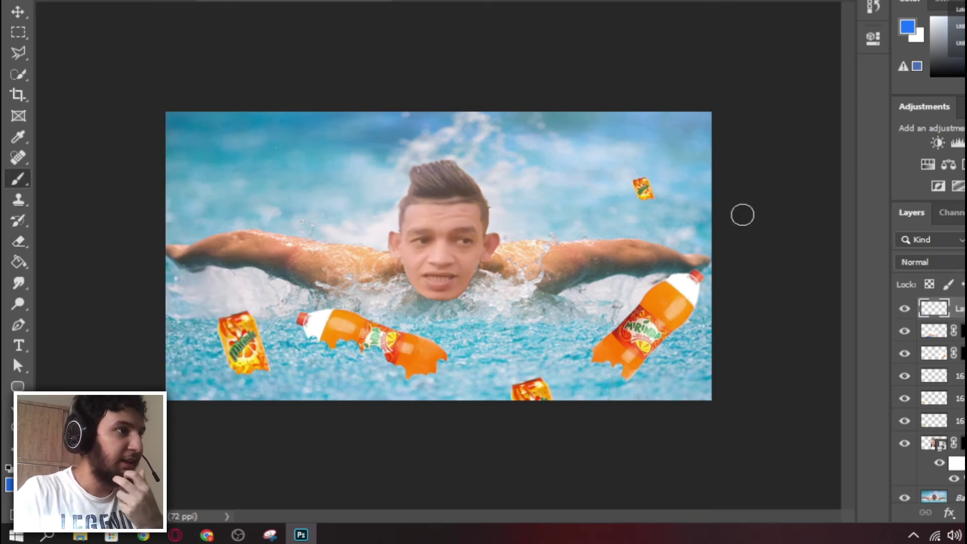
left_click(920, 38)
left_click(910, 27)
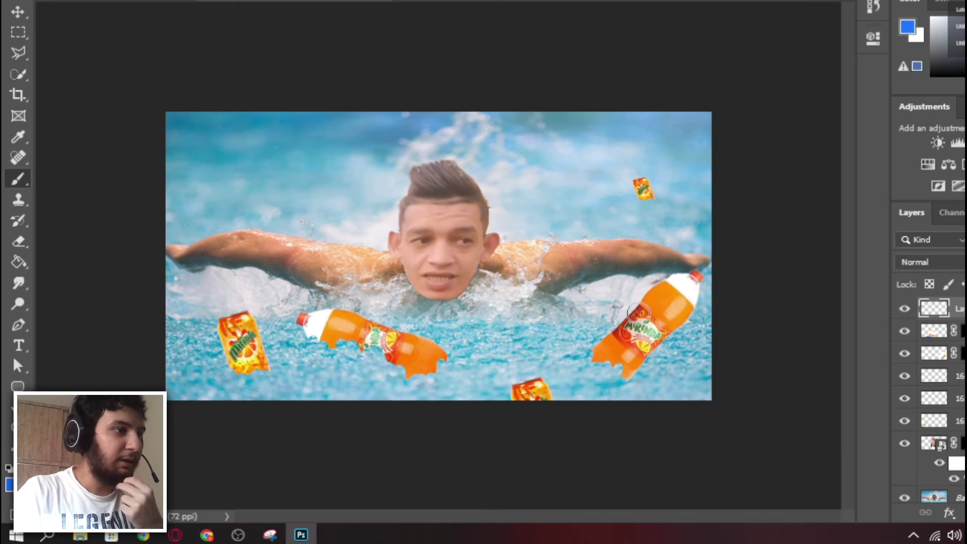
left_click(362, 320)
key("Return")
key("b")
mouse_move(483, 388)
left_mouse_down()
mouse_move(591, 378)
mouse_move(216, 394)
mouse_move(201, 382)
mouse_move(305, 383)
mouse_move(473, 353)
mouse_move(181, 345)
mouse_move(173, 371)
left_mouse_up()
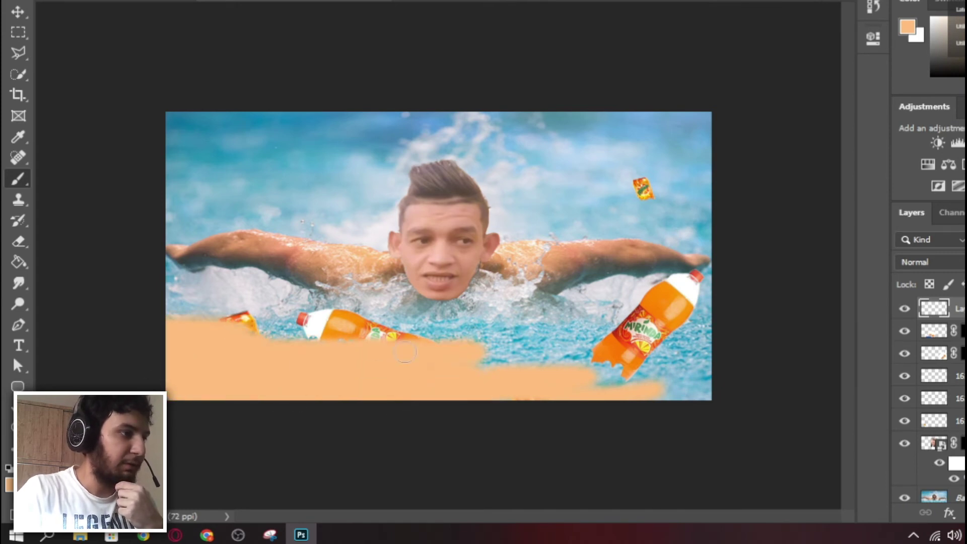
left_click_drag(404, 351, 549, 348)
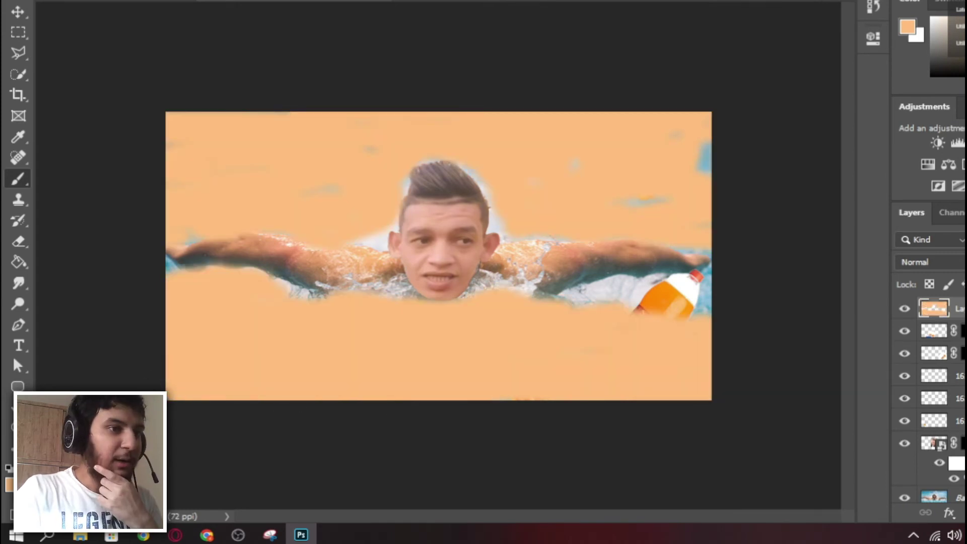
Move the painted orange layer directly above the background and reduce its opacity so the water texture shows through
mouse_move(934, 308)
left_mouse_down()
mouse_move(906, 355)
mouse_move(934, 508)
mouse_move(934, 491)
left_mouse_up()
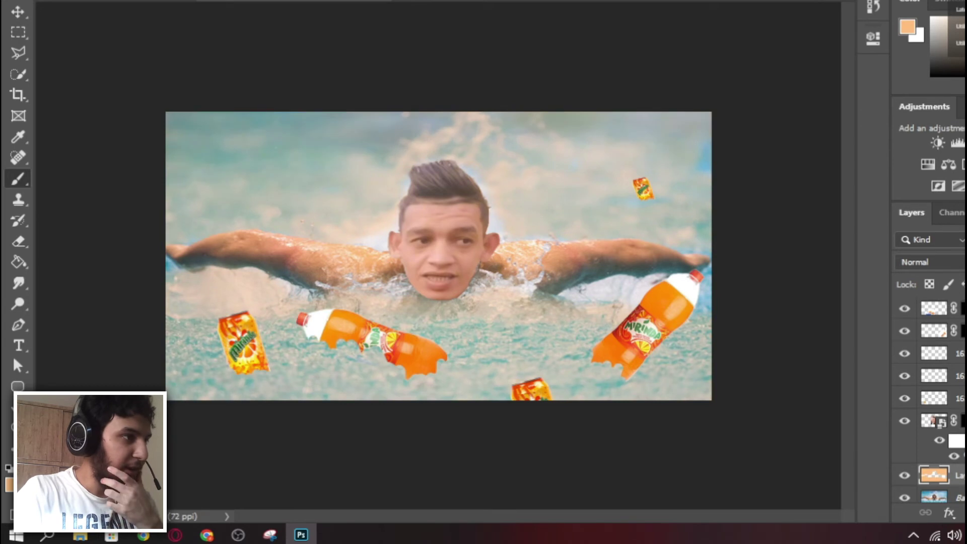
key("ctrl+z")
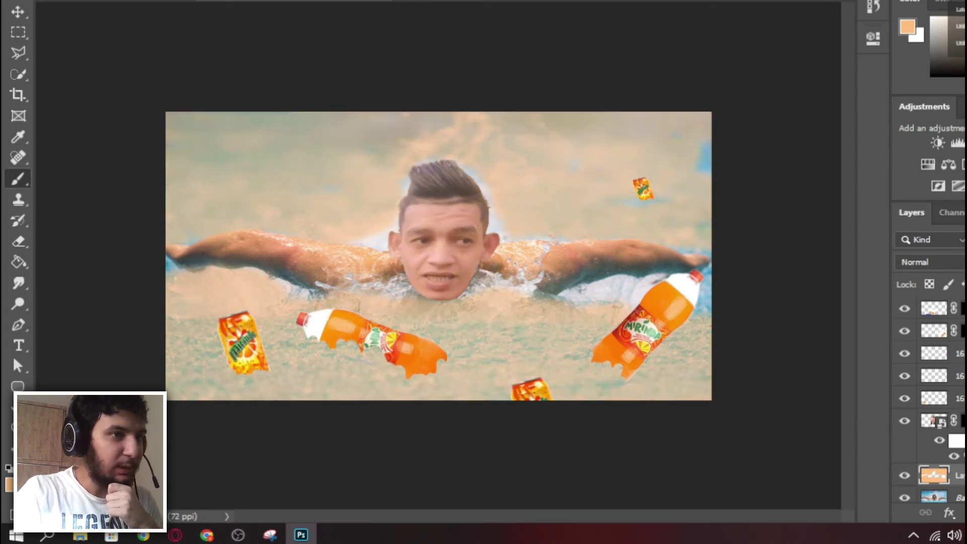
key("ctrl+shift+z")
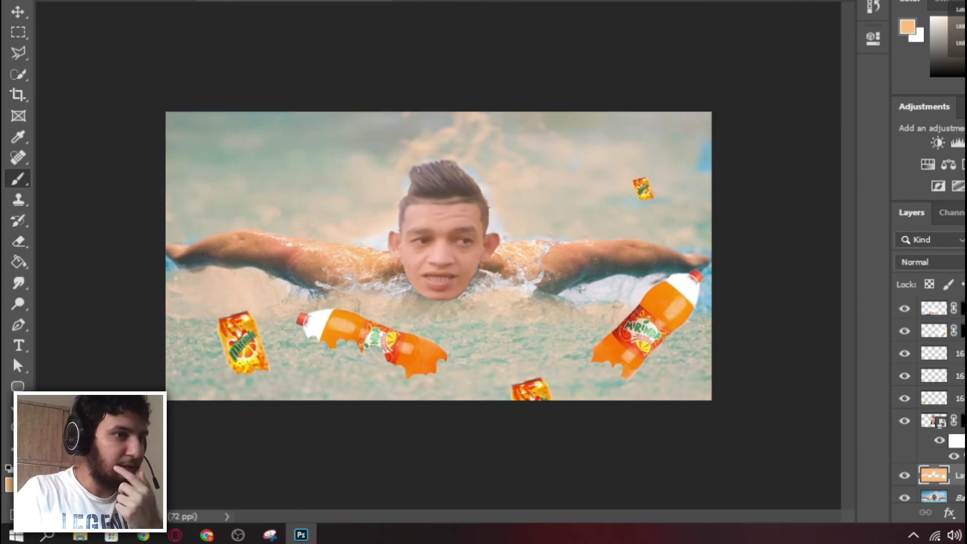
key("ctrl+shift+z")
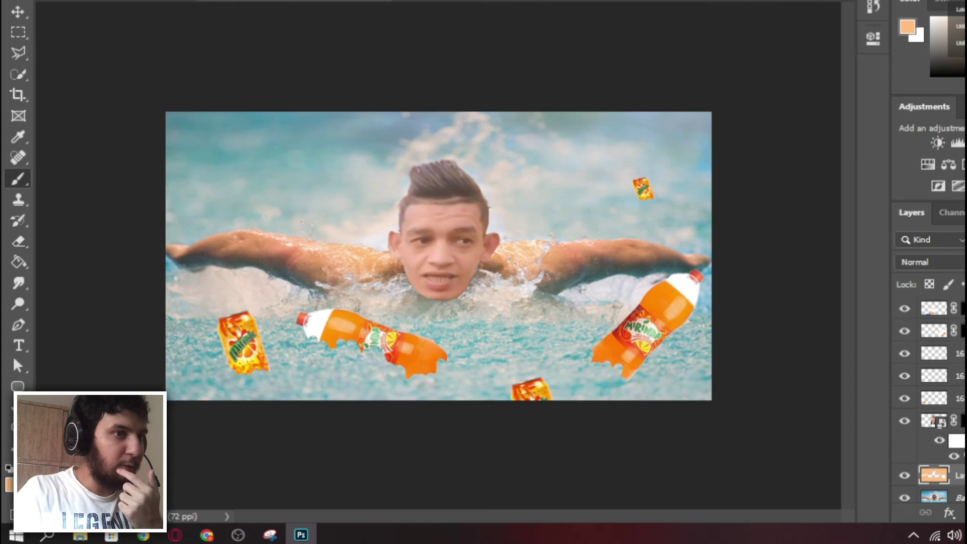
key("ctrl+z")
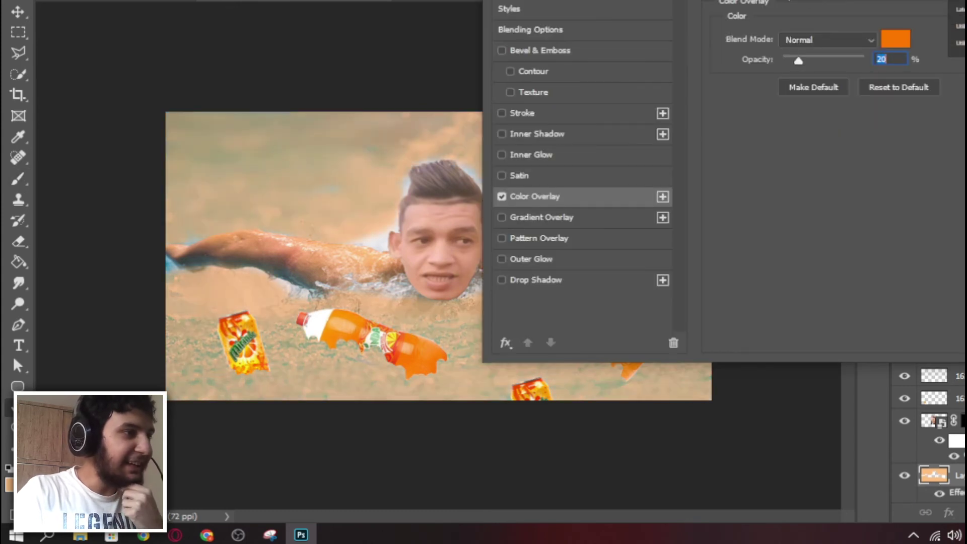
Apply an orange Color Overlay in Normal blend mode to the painted water layer
left_click_drag(641, 0, 445, 5)
left_click(888, 11)
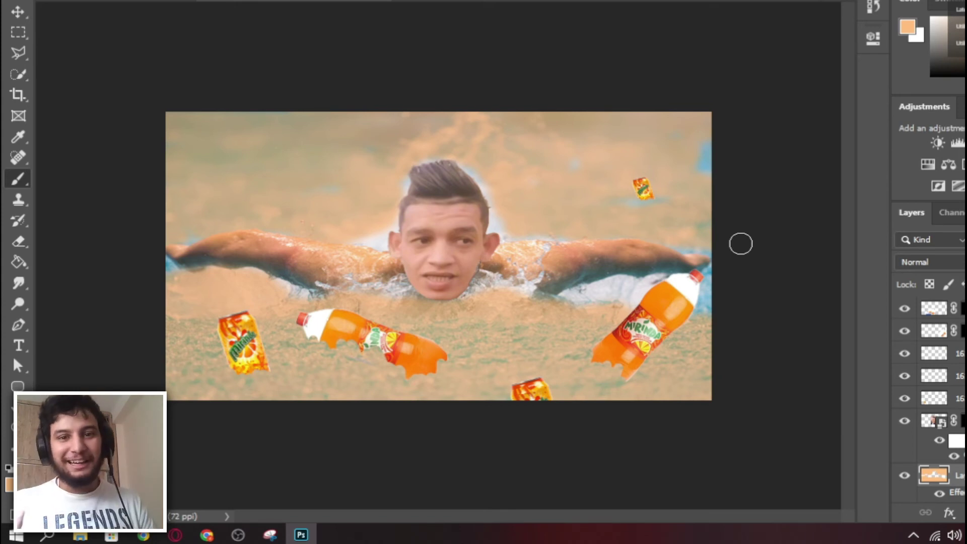
Open the wedding photo of the couple from the Images folder
key("ctrl+o")
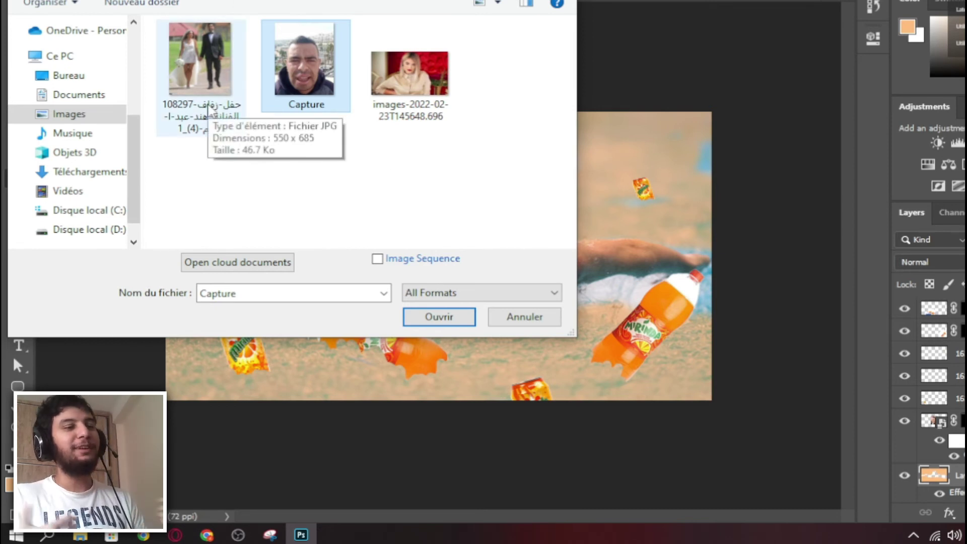
left_click(192, 77)
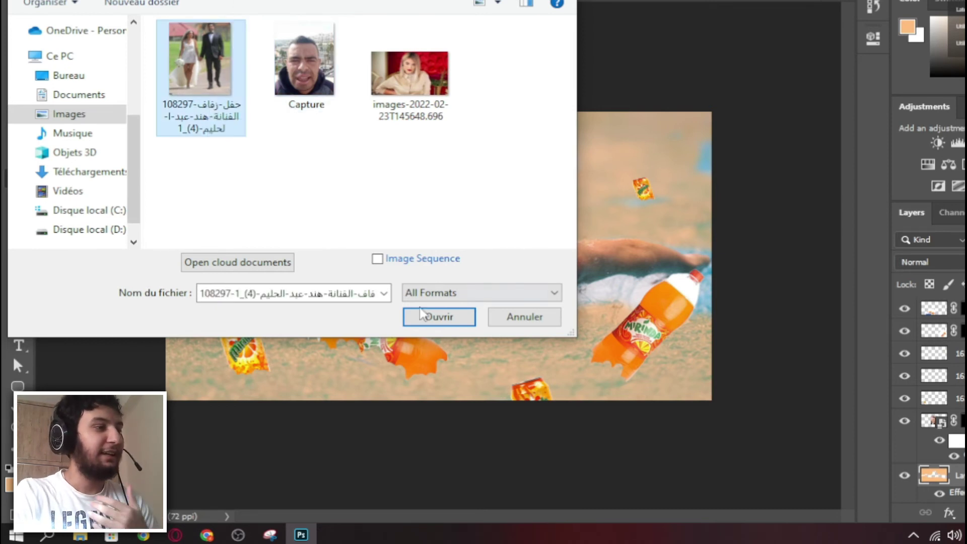
left_click(424, 316)
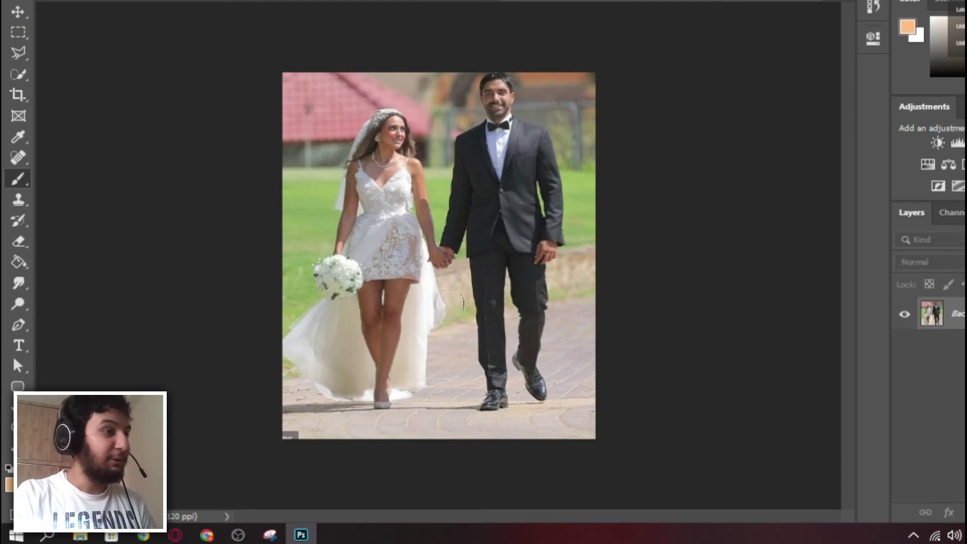
Place the Capture portrait image in the wedding photo document, with the view on the groom's face
key("ctrl+minus")
key("ctrl+minus")
key("ctrl+plus")
key("ctrl+plus")
key("ctrl+plus")
key("ctrl+plus")
key("ctrl+plus")
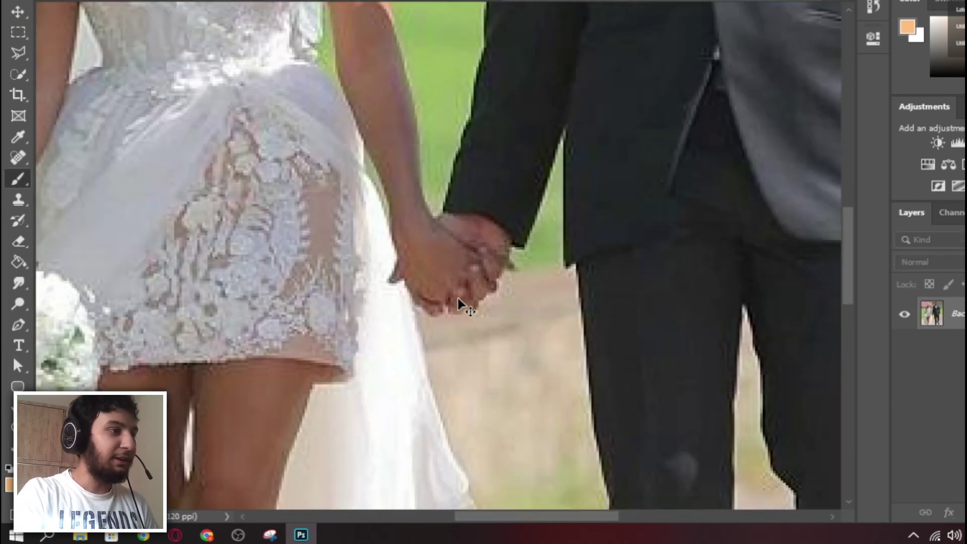
key("space")
left_click_drag(534, 253, 505, 509)
left_click_drag(638, 132, 565, 459)
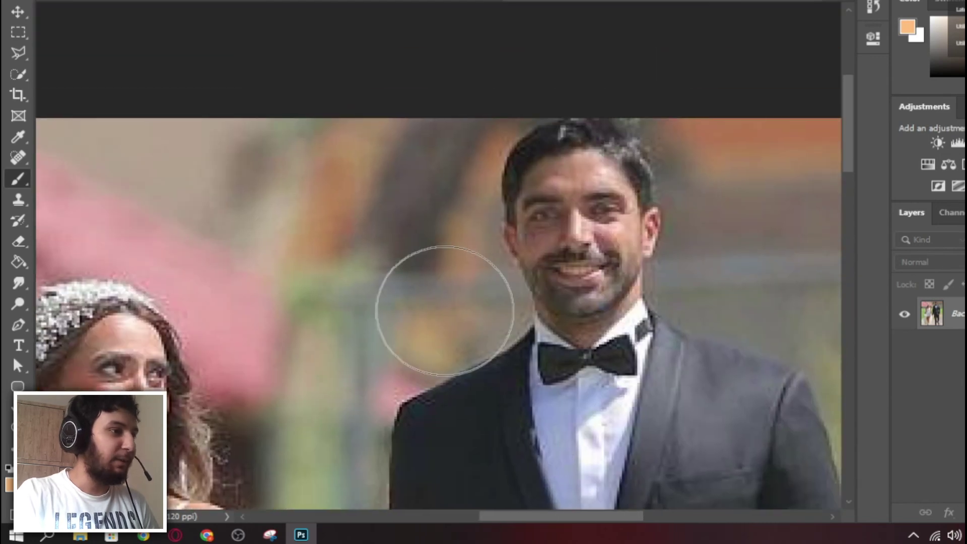
left_click(38, 1)
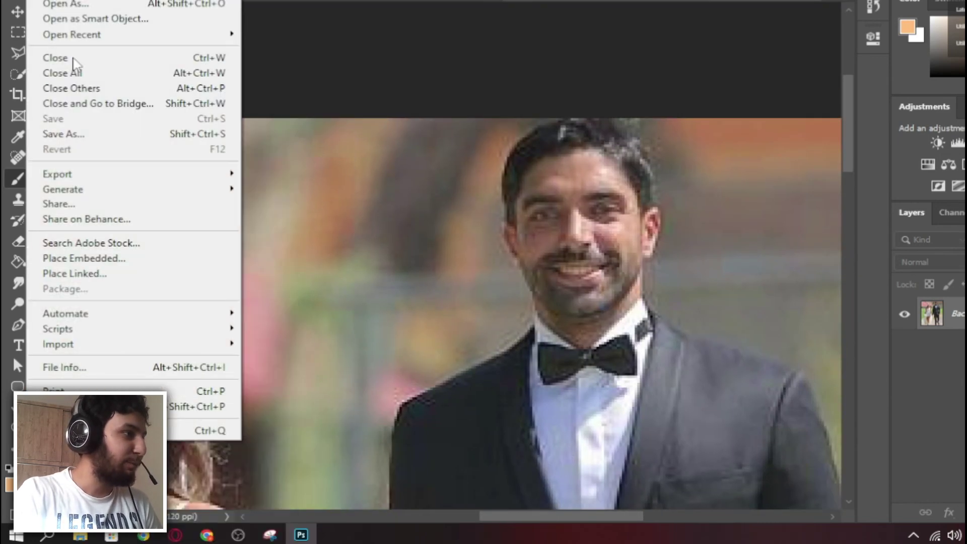
left_click(105, 261)
double_click(299, 63)
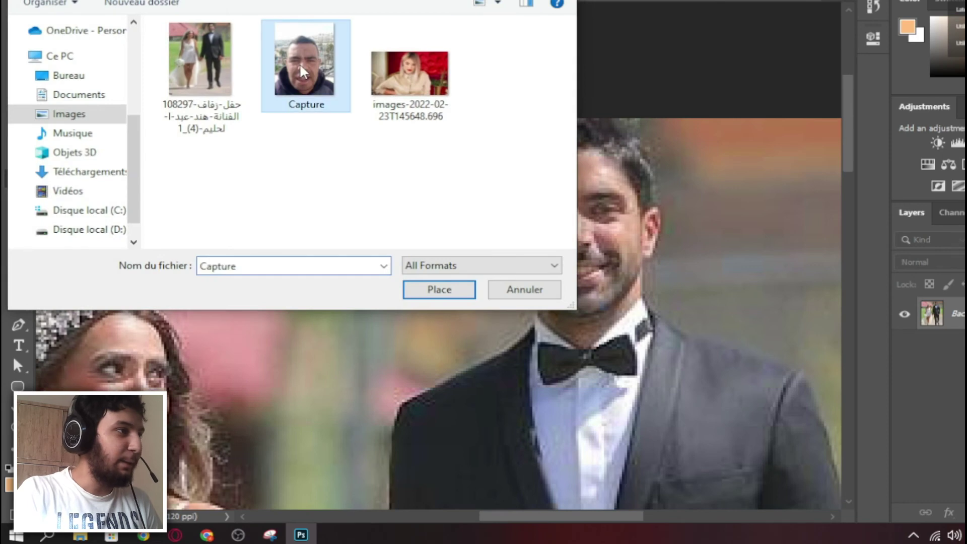
Select the man's head in the placed portrait and add a layer mask that hides its surroundings
left_click_drag(715, 164, 683, 367)
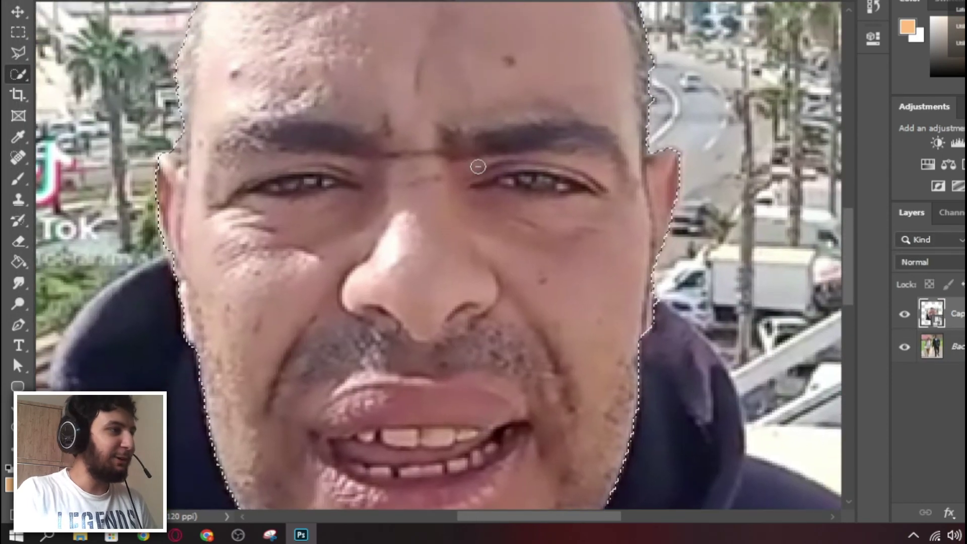
key("ctrl+0")
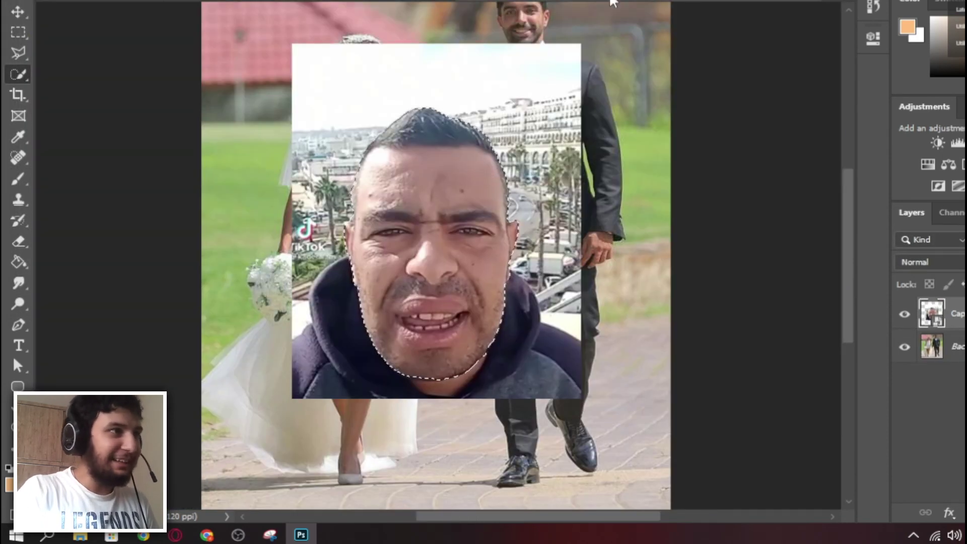
key("ctrl+t")
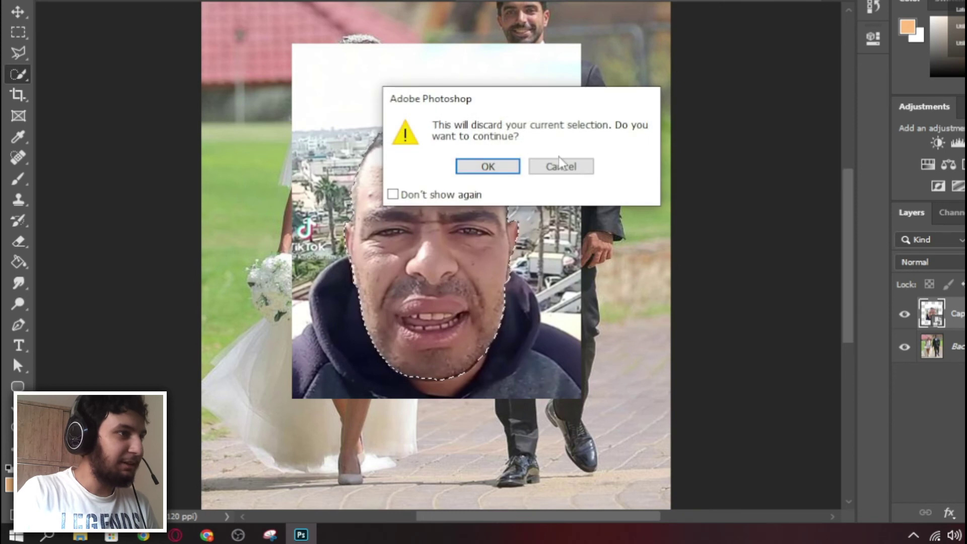
left_click(566, 167)
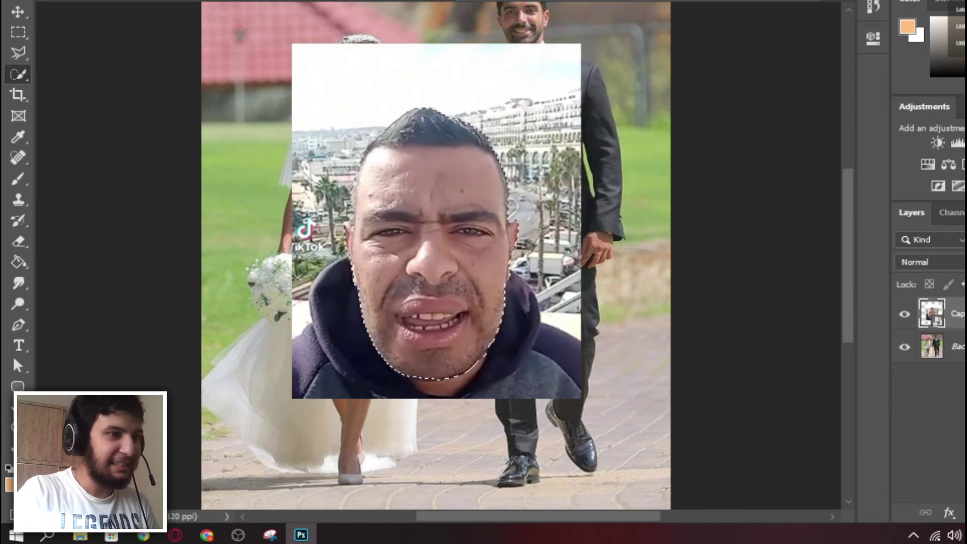
left_click(961, 512)
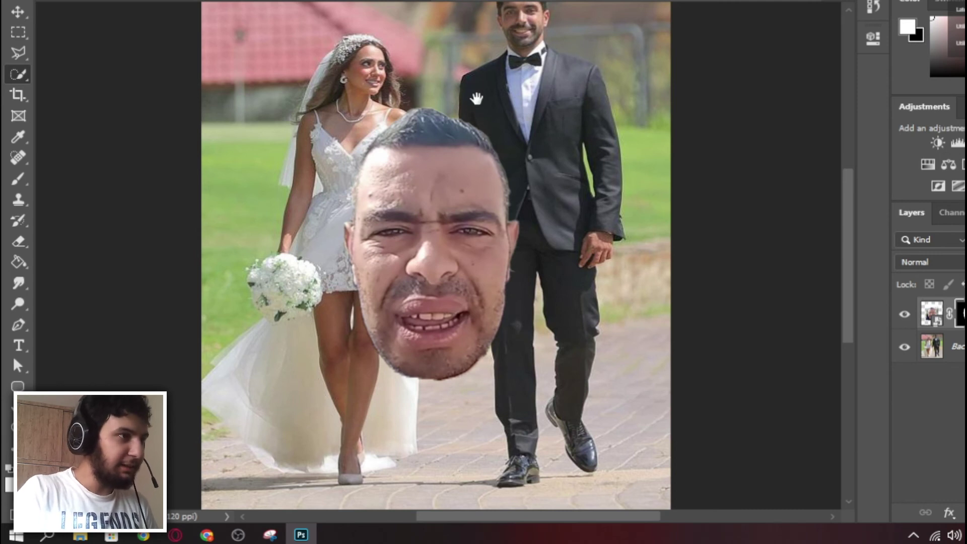
Scale down the cut-out man's head and position it over the groom's head, just above the bow tie
left_click_drag(476, 99, 475, 187)
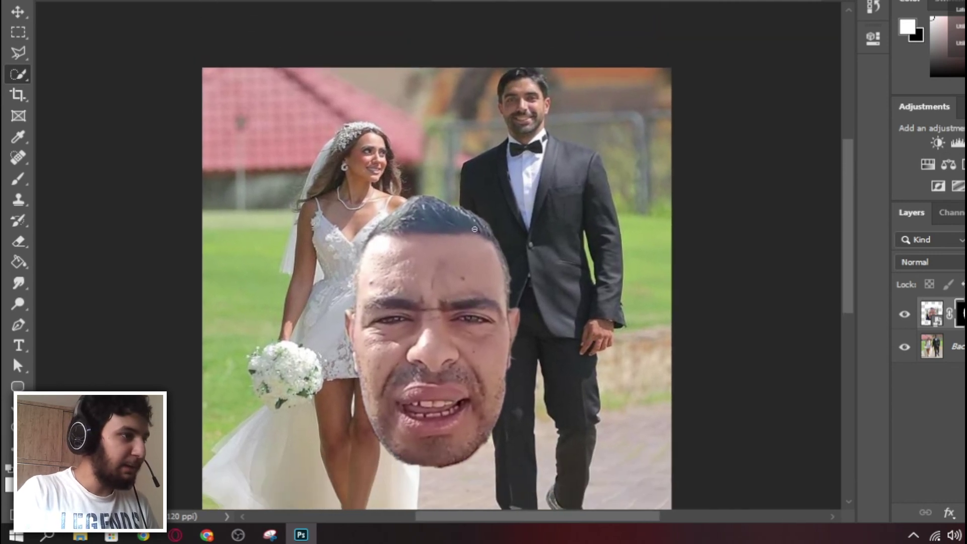
key("v")
key("ctrl+t")
left_click_drag(592, 129, 417, 342)
left_click_drag(358, 397, 525, 113)
left_click_drag(579, 59, 552, 99)
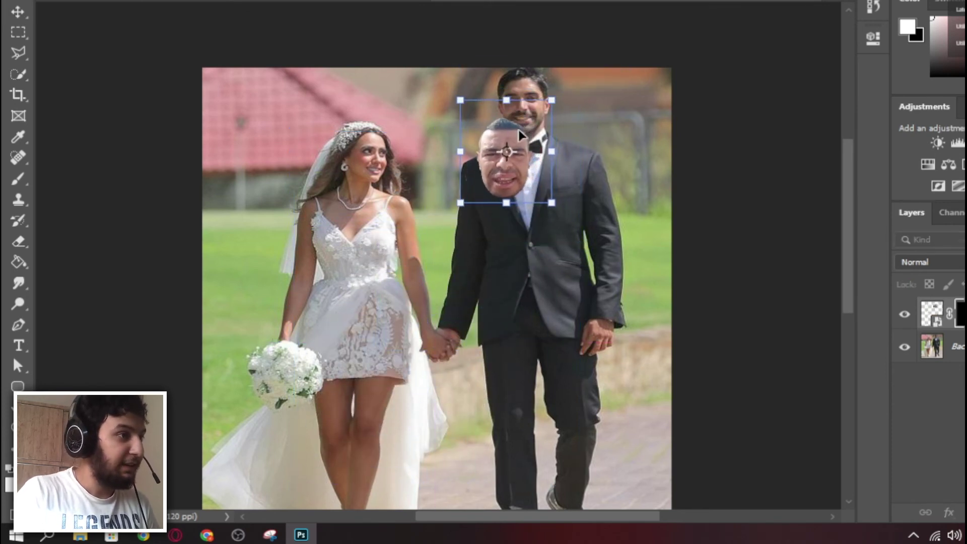
left_click_drag(518, 129, 539, 77)
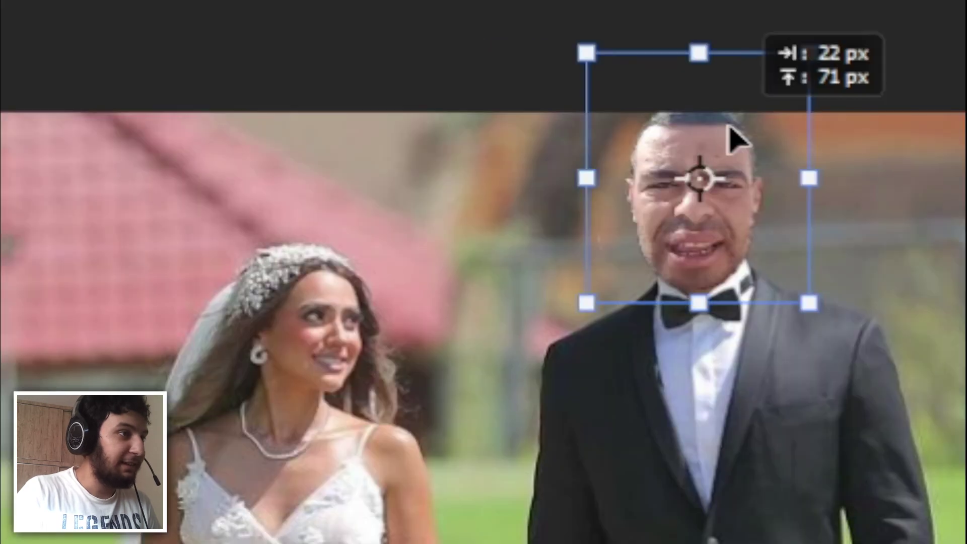
left_click_drag(730, 130, 730, 130)
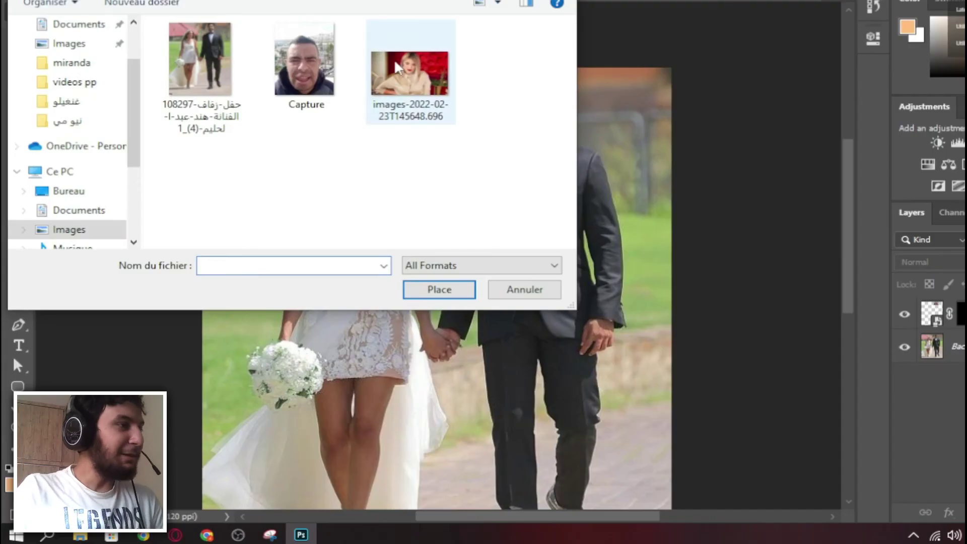
Place the blonde woman's portrait, images-2022-02-23T145648.696, in the wedding photo document
double_click(394, 59)
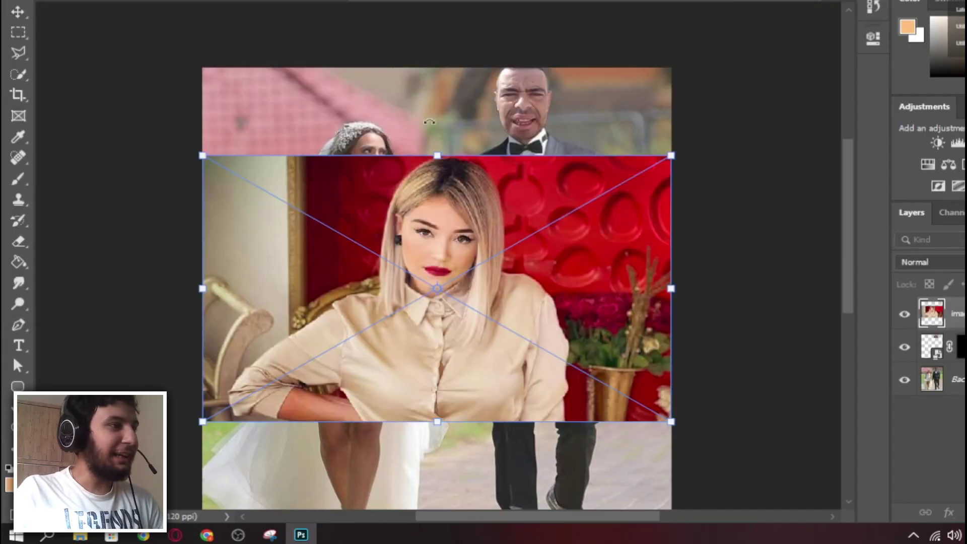
right_click(424, 235)
left_click(453, 240)
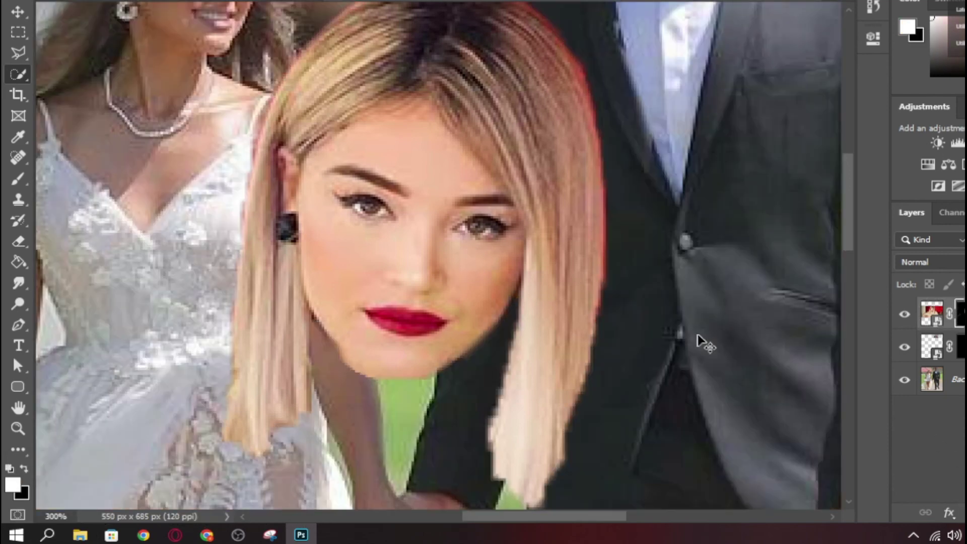
Move the cut-out blonde woman's head from between the couple to over the bride's head
key("ctrl+minus")
key("ctrl+minus")
key("ctrl+minus")
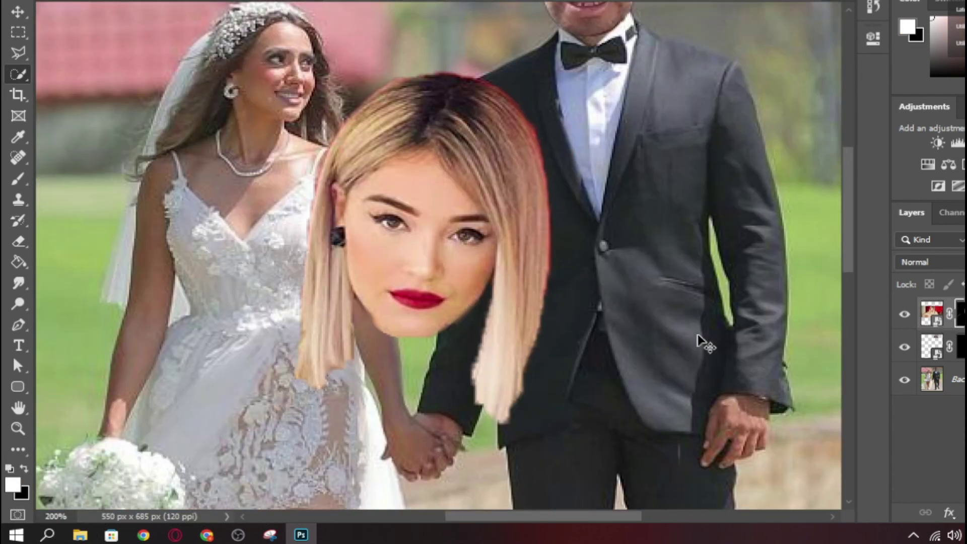
left_click(26, 6)
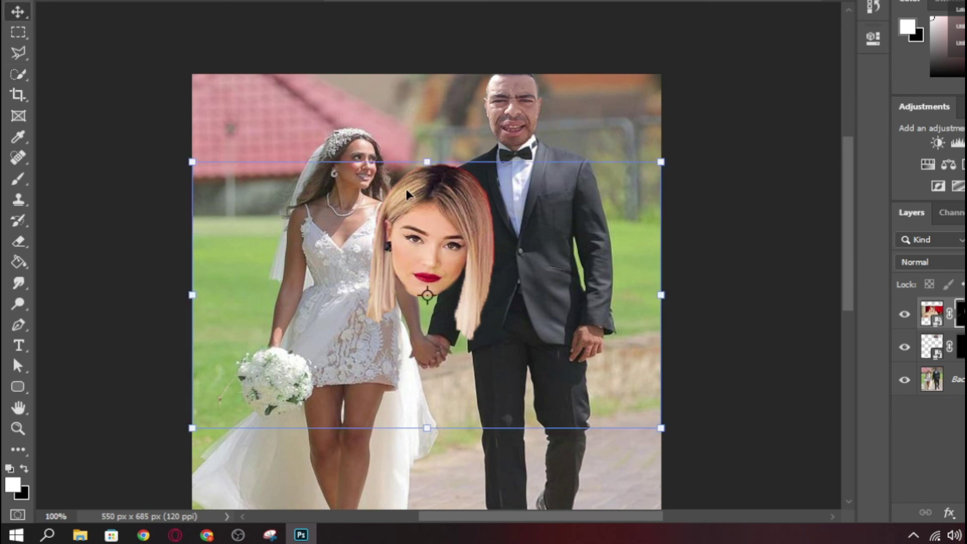
left_click_drag(406, 189, 326, 109)
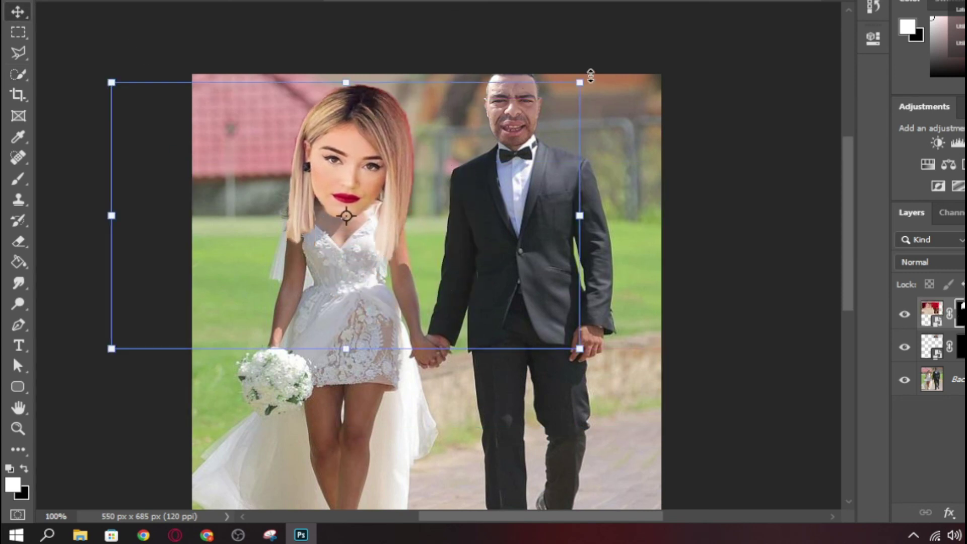
Shrink and narrow the blonde head to fit over the bride's head and neck, and select the background layer
left_click_drag(590, 75, 453, 168)
left_click_drag(279, 216, 338, 163)
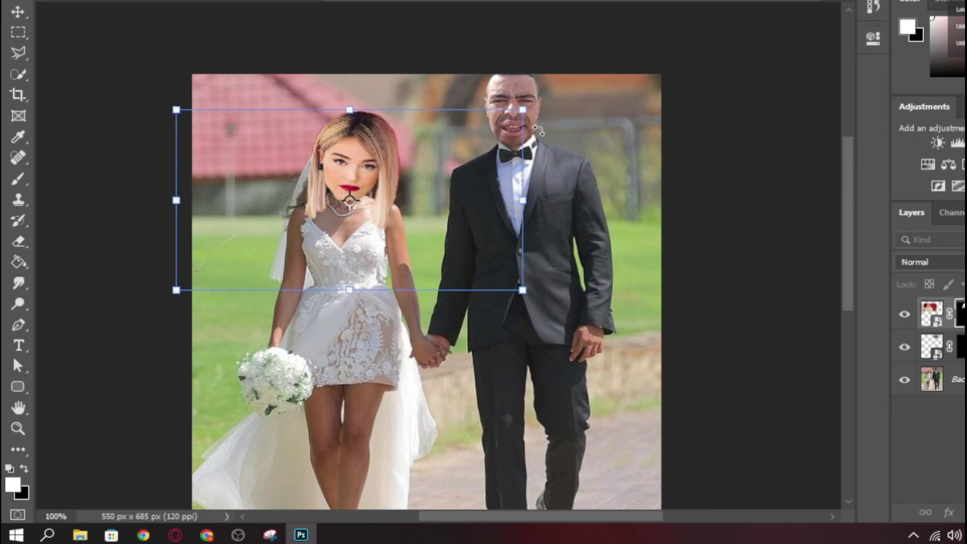
left_click_drag(523, 201, 498, 199)
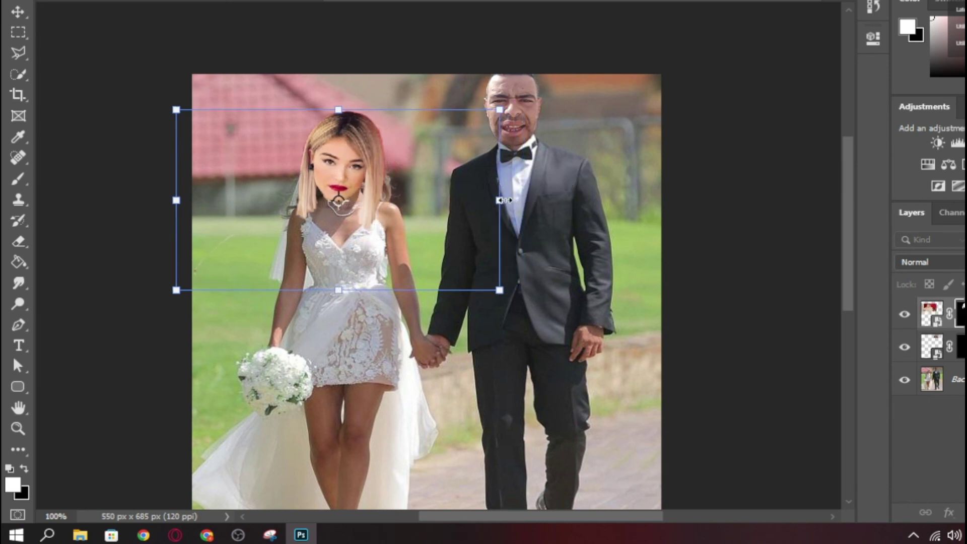
left_click_drag(335, 169, 341, 168)
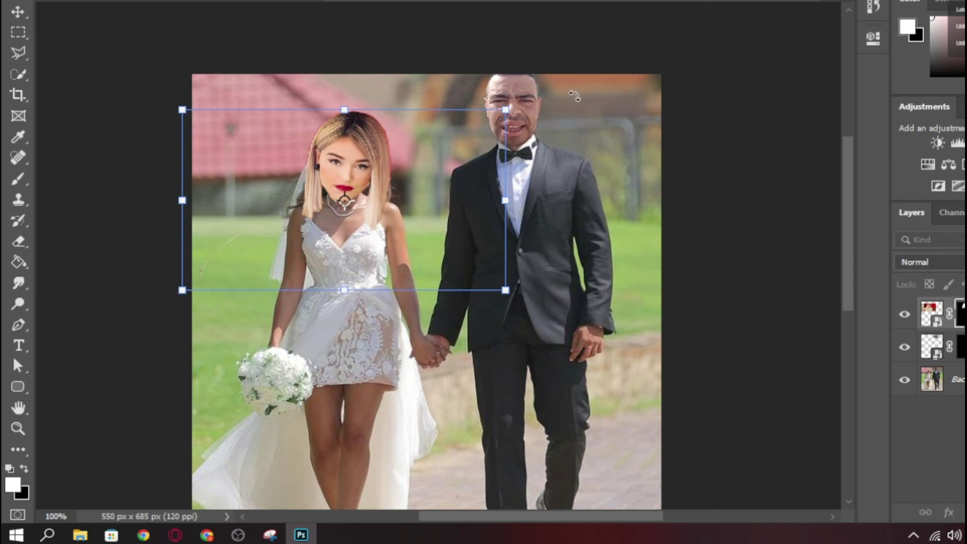
key("Return")
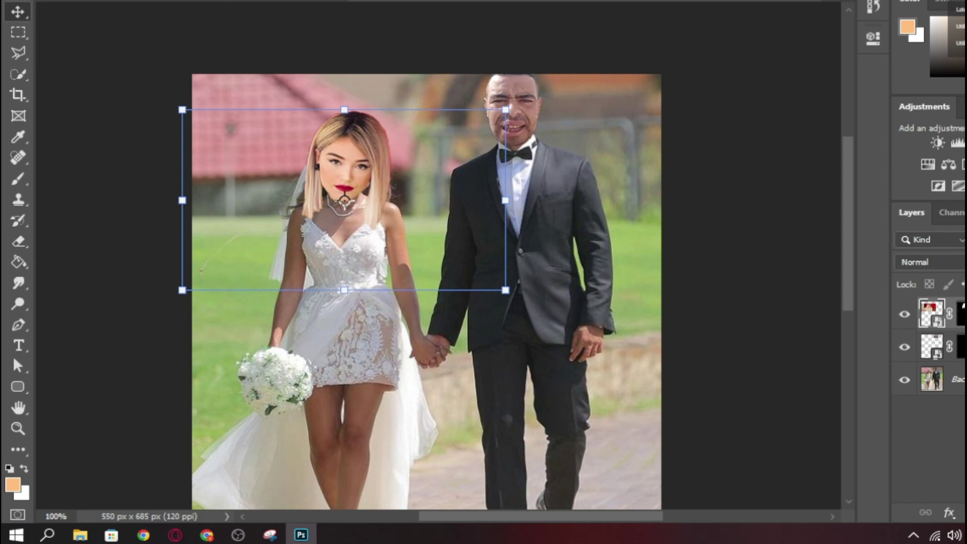
left_click(958, 379)
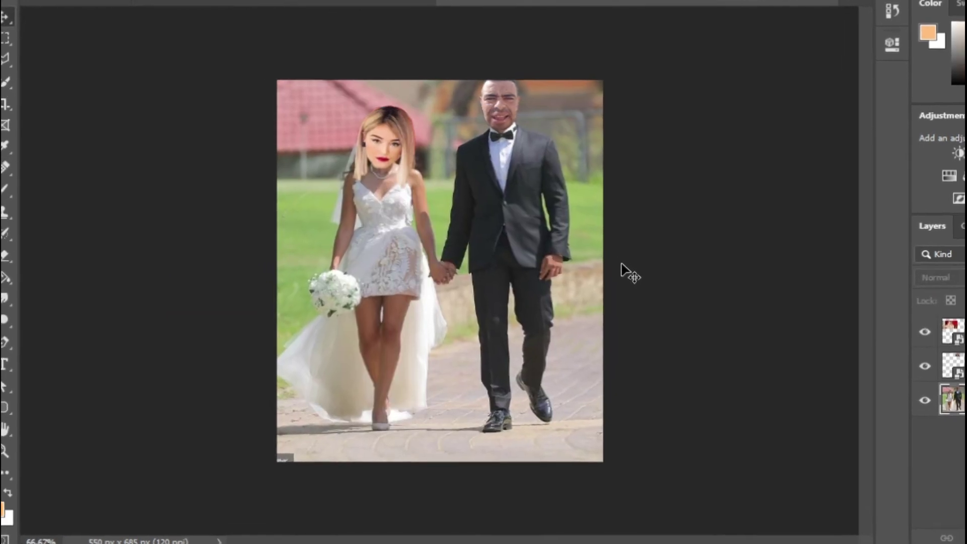